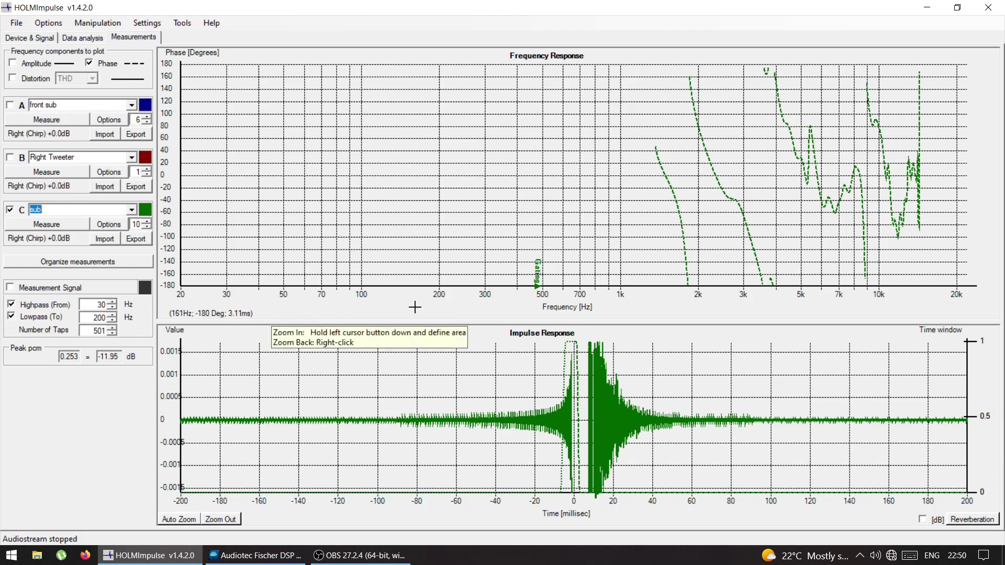
Display the existing front sub measurement in slot C to examine its phase curve.
click(133, 210)
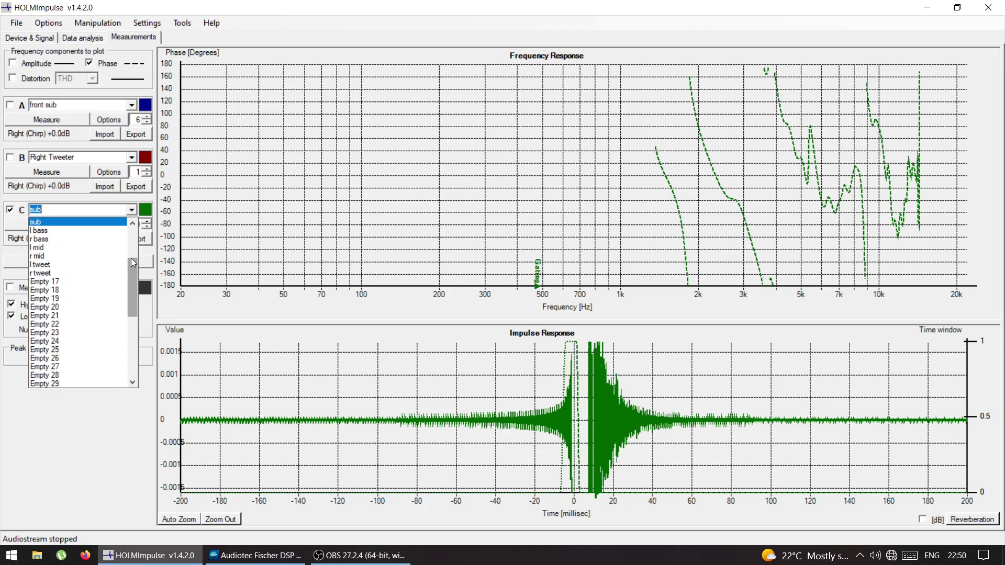
drag(128, 269, 128, 234)
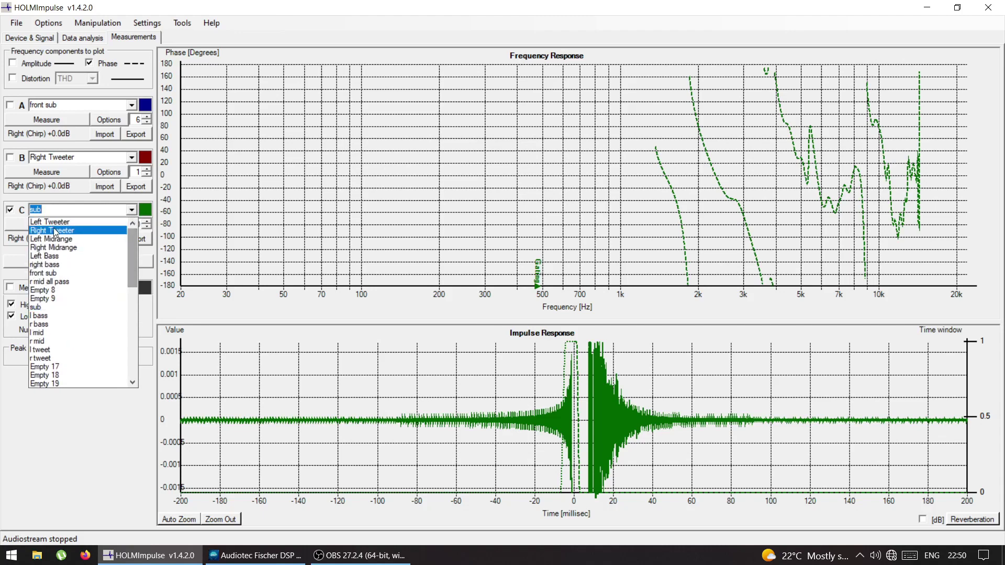
click(56, 273)
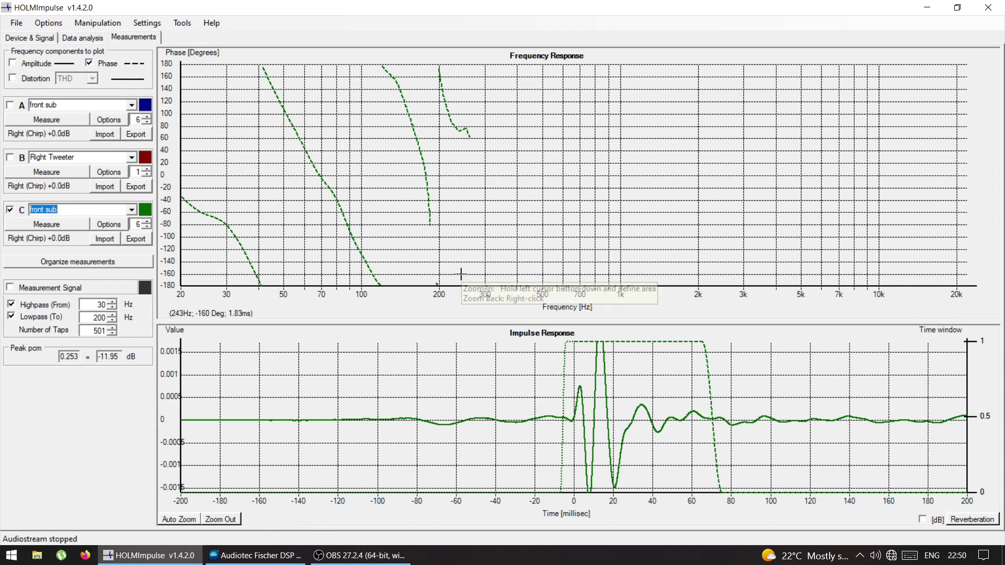
Assign the sub entry to measurement slot C and run its measurement.
click(135, 211)
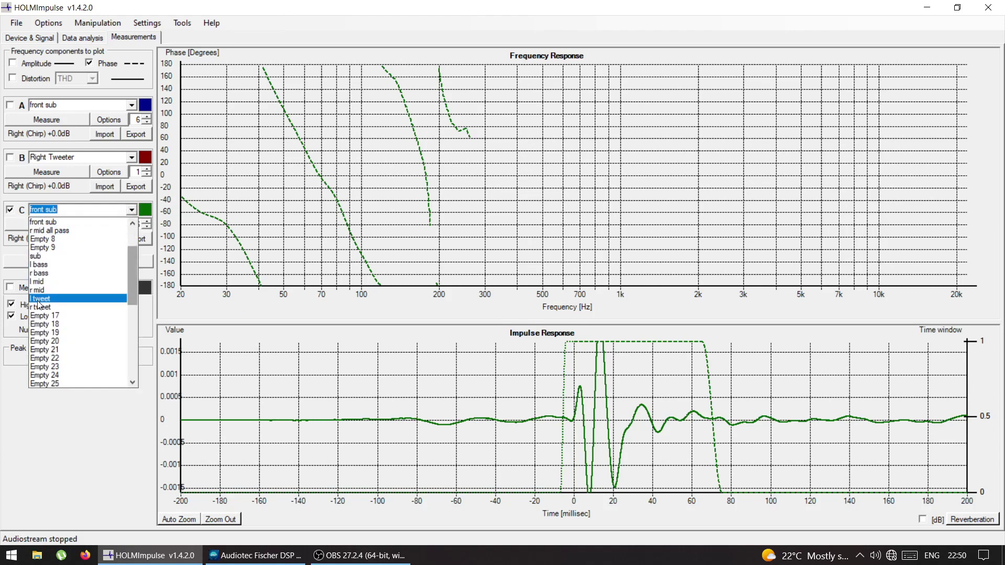
click(44, 257)
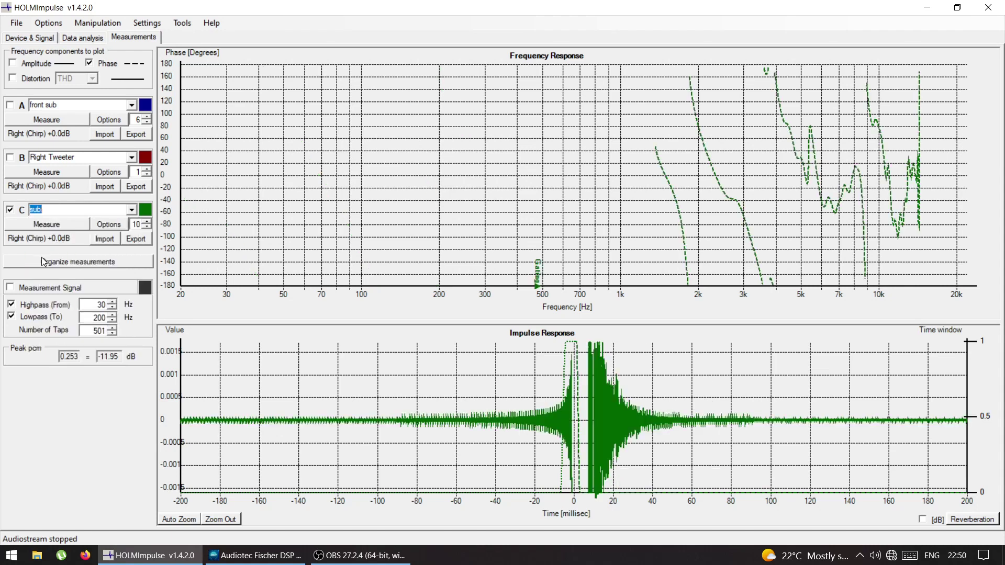
click(45, 224)
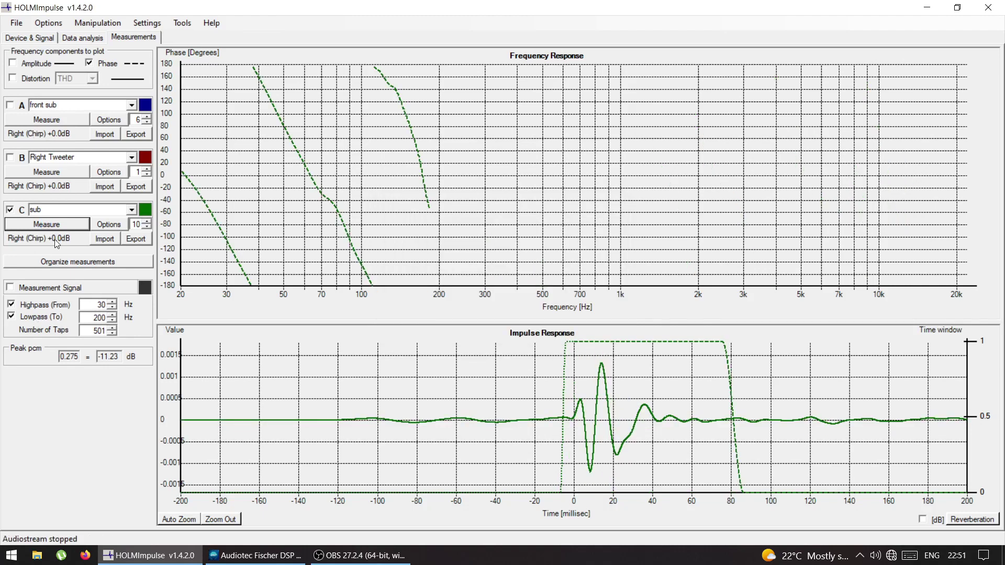
Set the measurement signal's highpass to 70 Hz and its lowpass to 500 Hz.
double_click(89, 307)
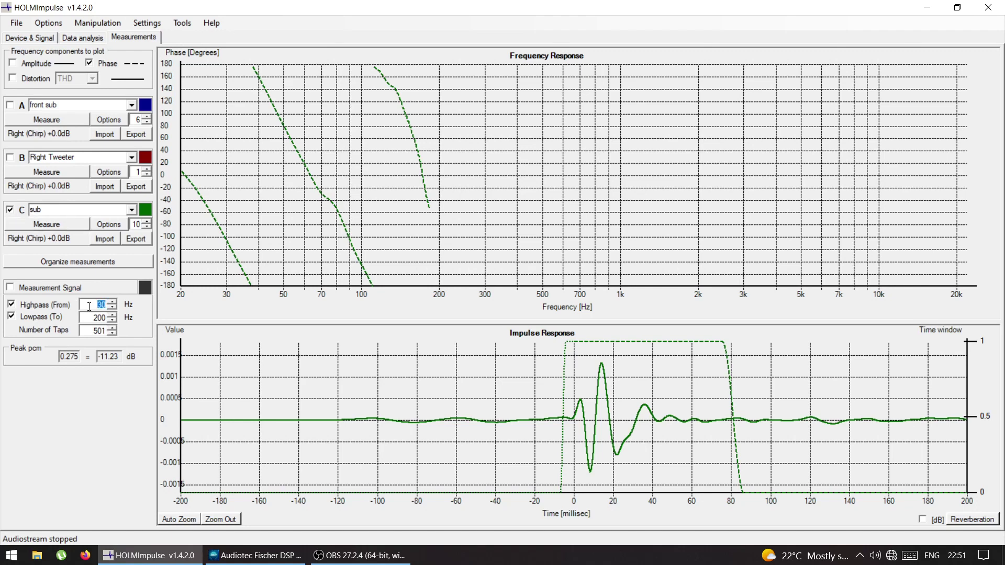
text(70)
double_click(90, 316)
text(500)
Switch to the Audiotec Fischer DSP PC-Tool and mute Outputs A and B, leaving only Output C unmuted.
key(alt+Tab)
key(Tab)
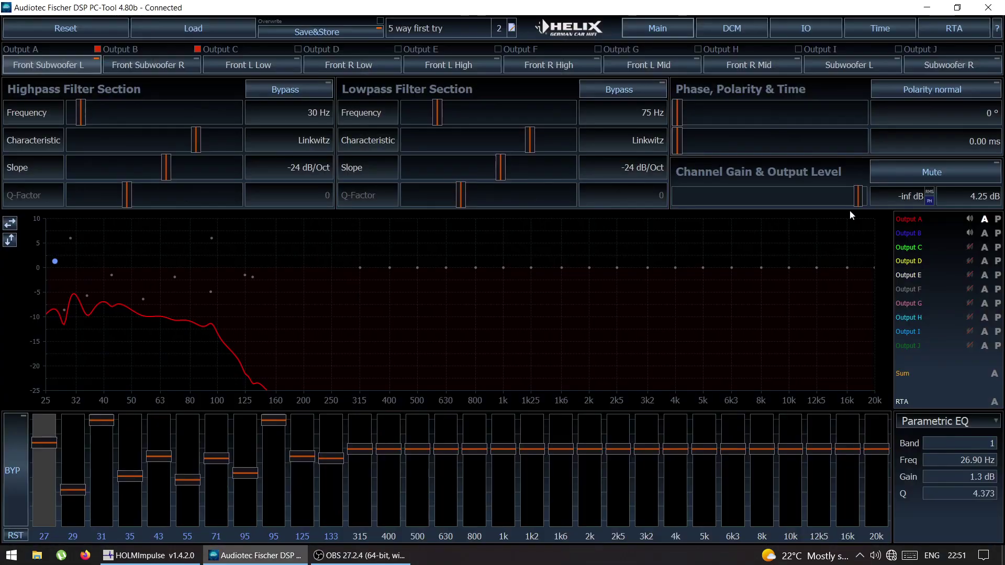
click(968, 220)
click(969, 234)
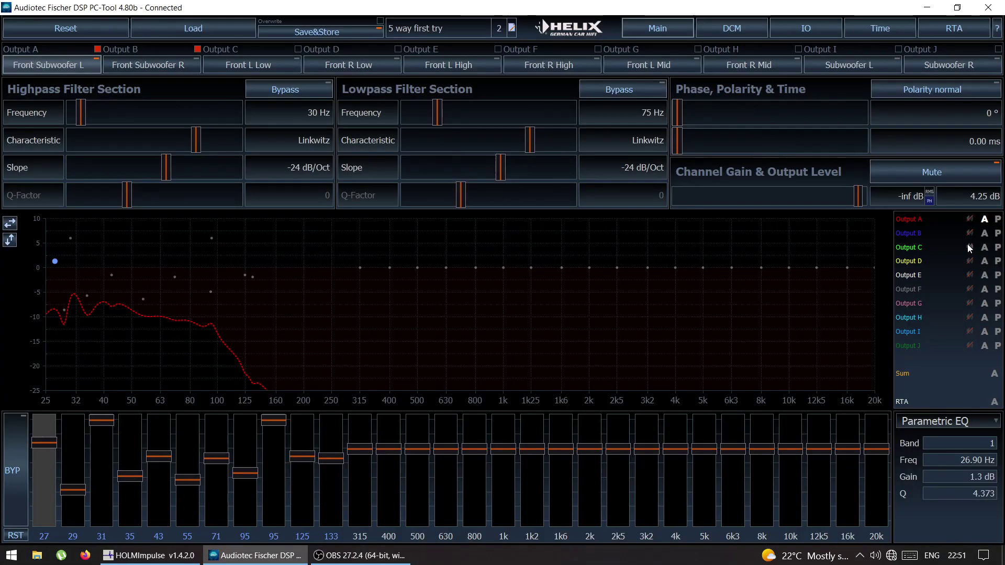
Switch back to HOLMImpulse, assign l bass to slot C and run its measurement.
key(alt+Tab)
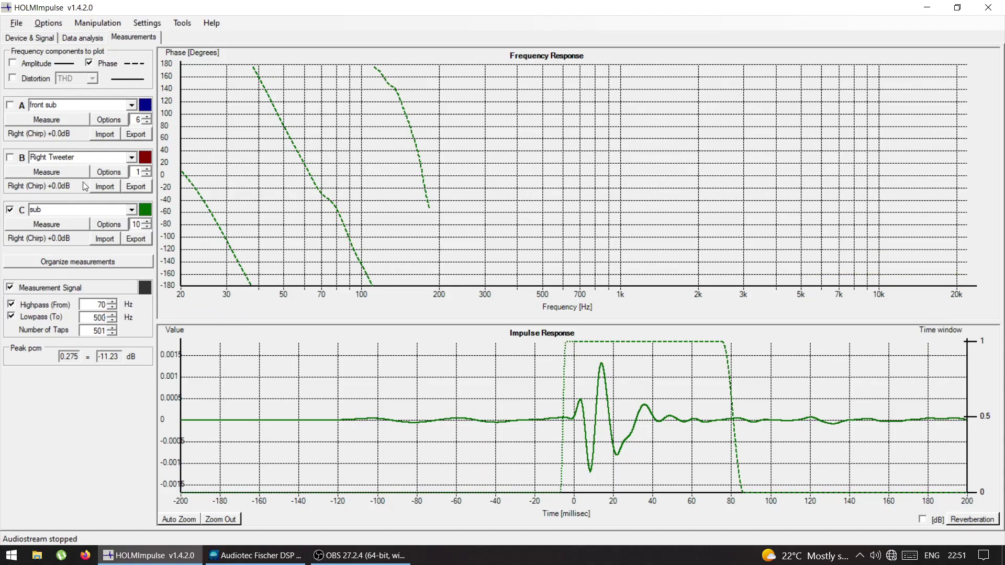
click(132, 209)
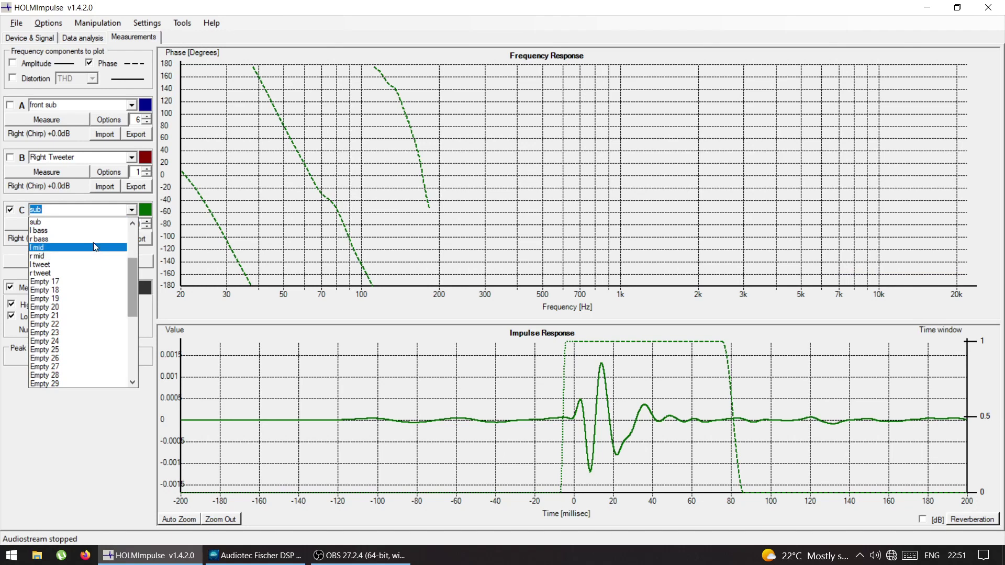
click(93, 230)
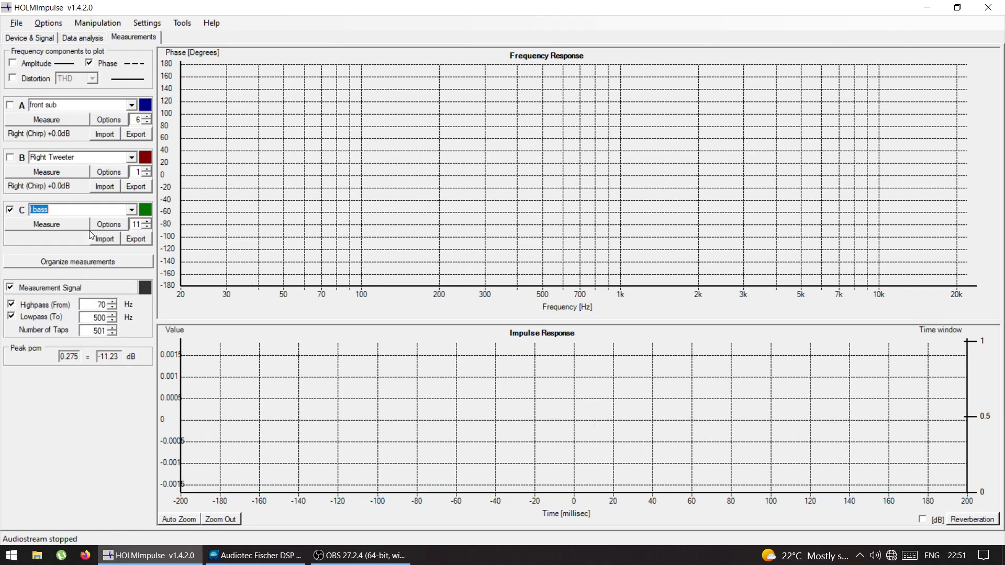
click(60, 226)
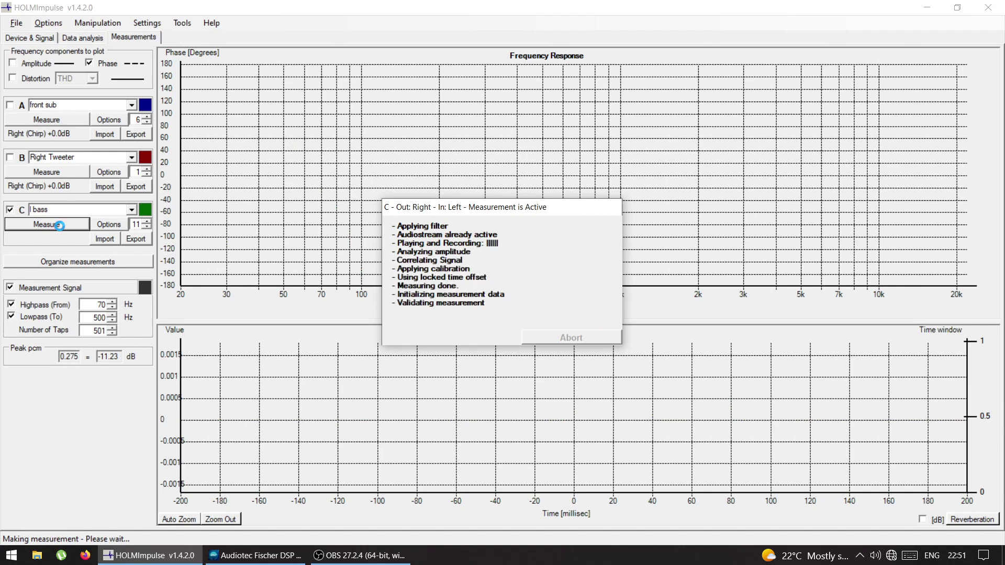
Switch to the Audiotec Fischer DSP PC-Tool, mute Output C and unmute Output D.
click(255, 556)
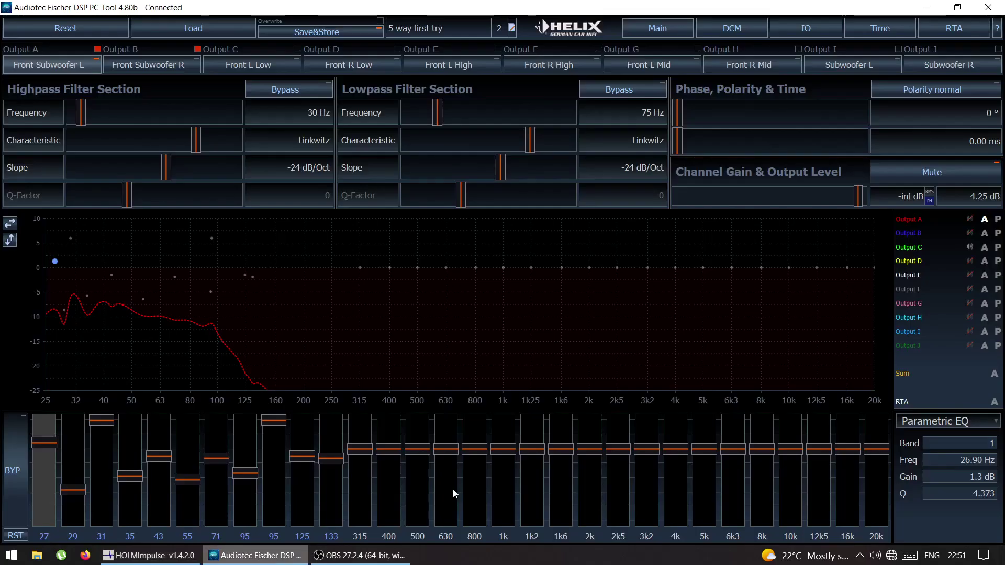
click(970, 247)
click(969, 262)
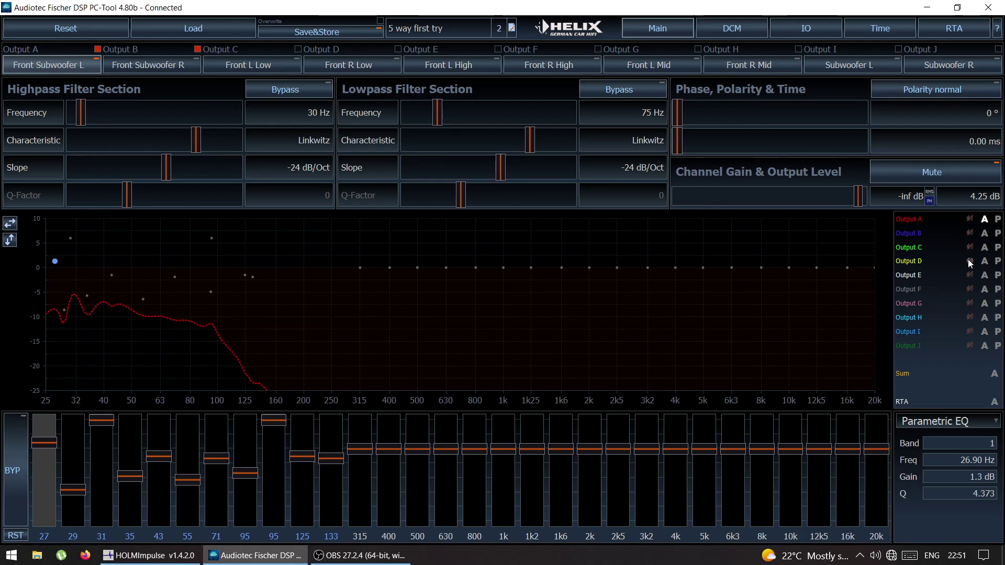
Switch back to HOLMImpulse, measure r bass in slot C and hide the measurement signal curve.
key(alt+Tab)
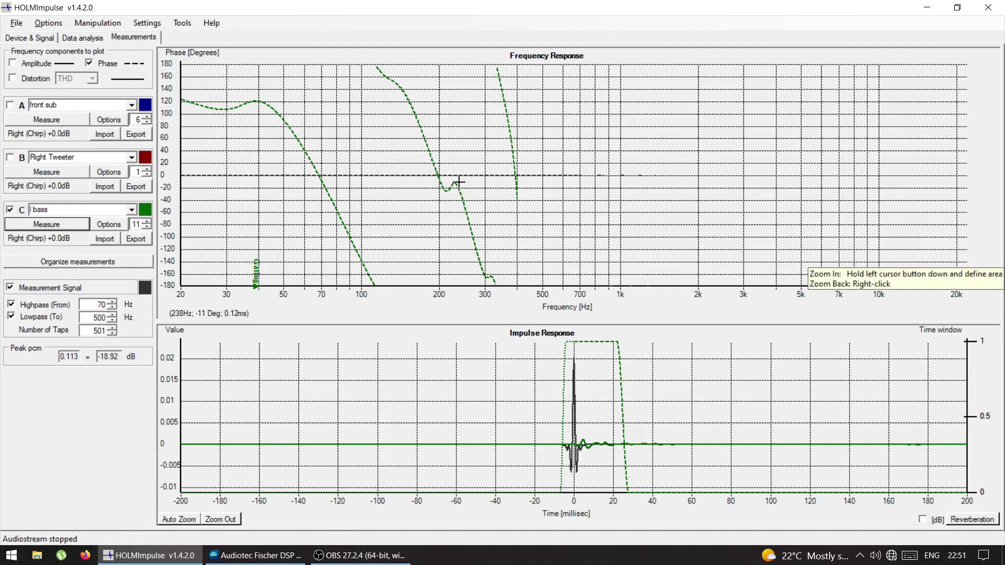
click(134, 210)
click(95, 229)
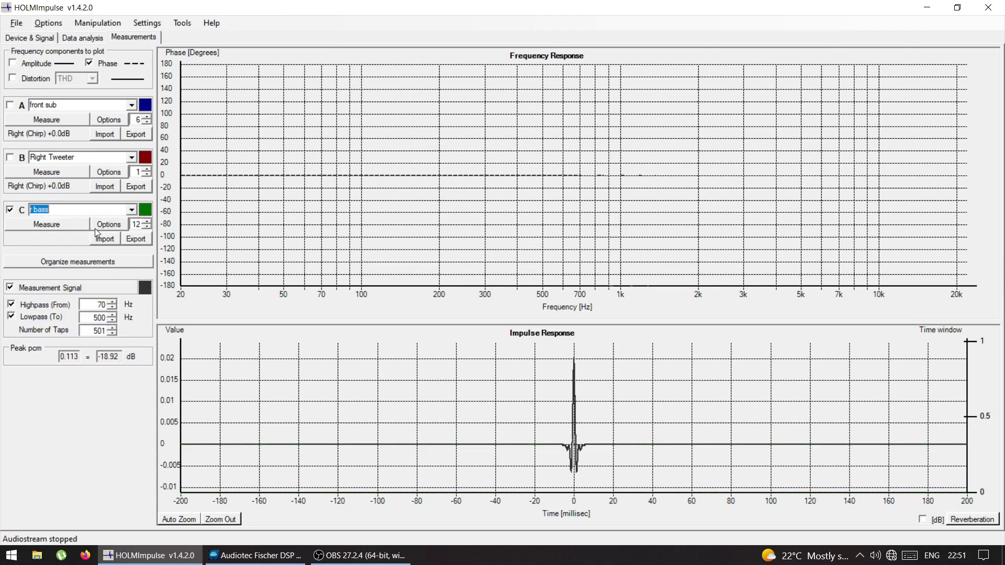
click(51, 224)
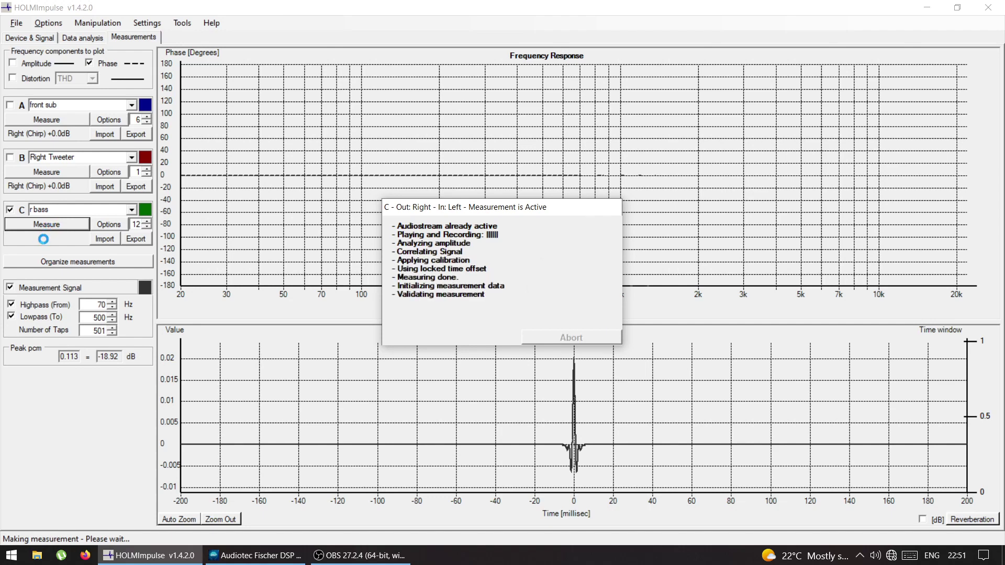
click(10, 288)
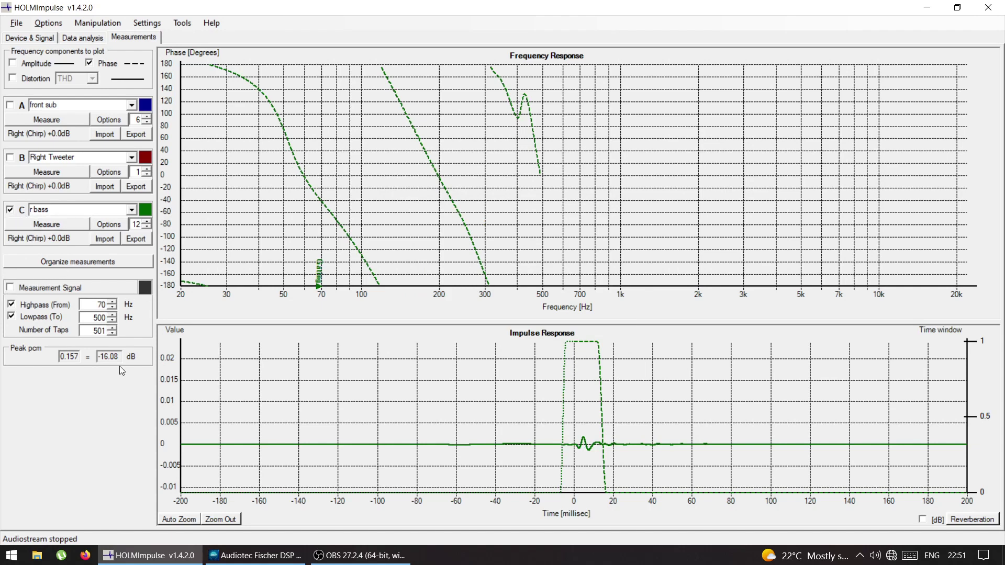
Switch to the Audiotec Fischer DSP PC-Tool, mute Output D and unmute Output G.
mouse_move(298, 559)
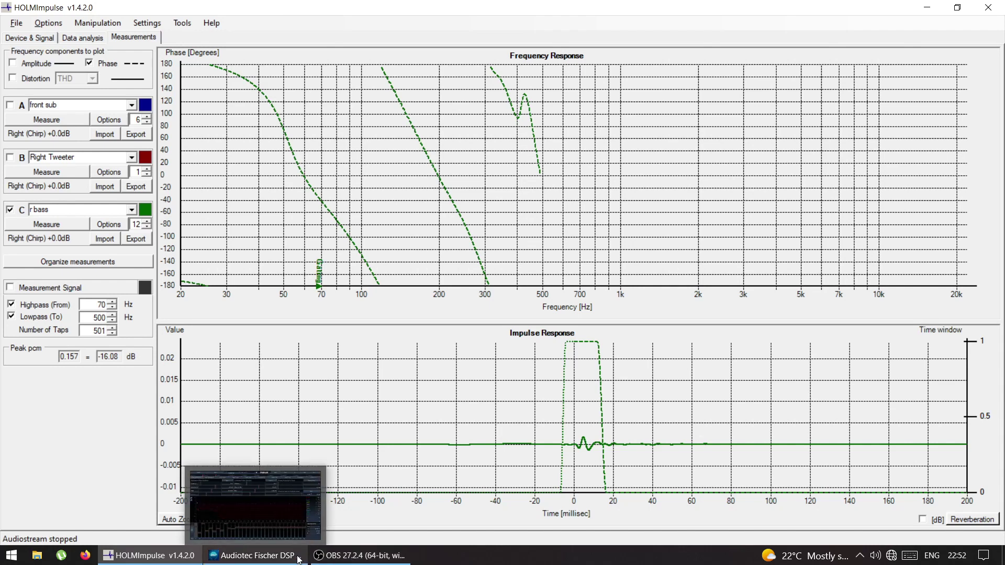
mouse_move(356, 560)
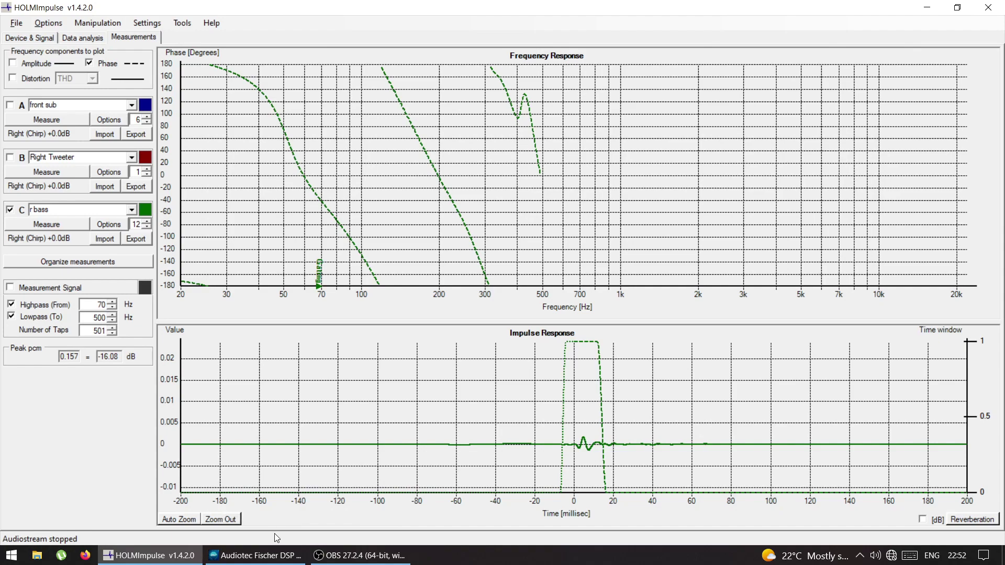
click(248, 561)
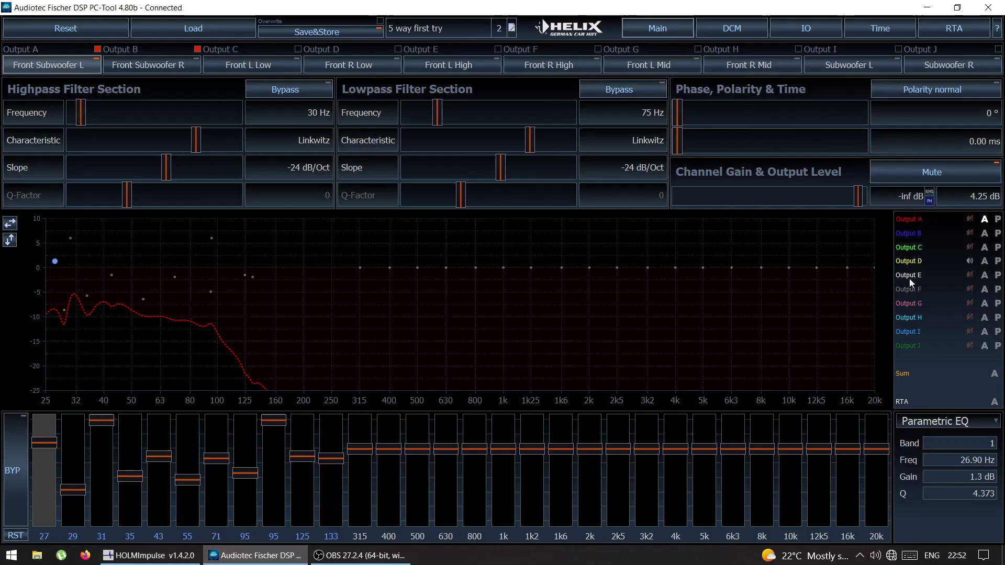
click(971, 263)
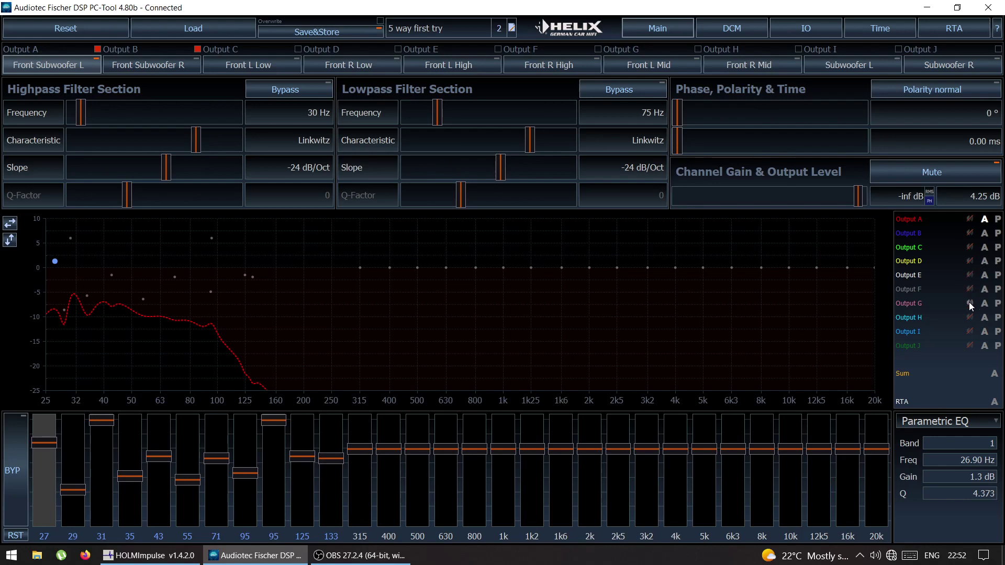
Switch back to HOLMImpulse and set the measurement signal's highpass to 150 Hz and lowpass to 3000 Hz.
key(alt+Tab)
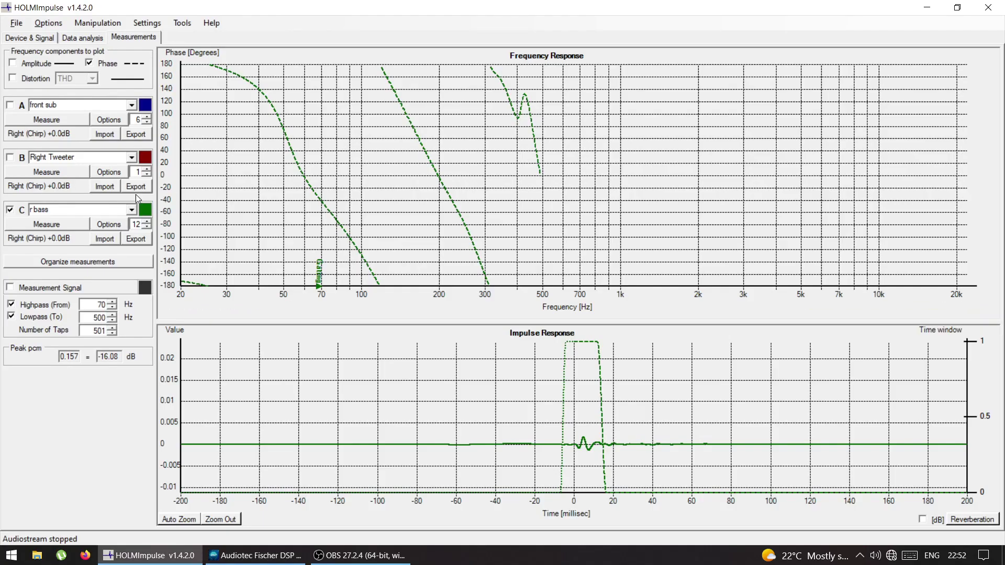
double_click(89, 305)
text(150)
double_click(89, 318)
text(3000)
Assign l mid to slot C and run its measurement.
click(132, 211)
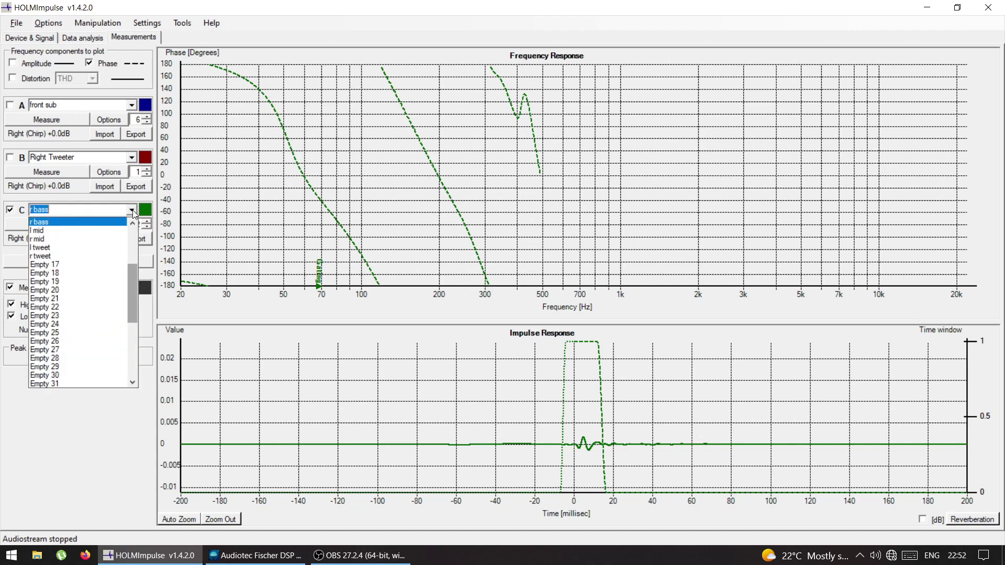
click(85, 232)
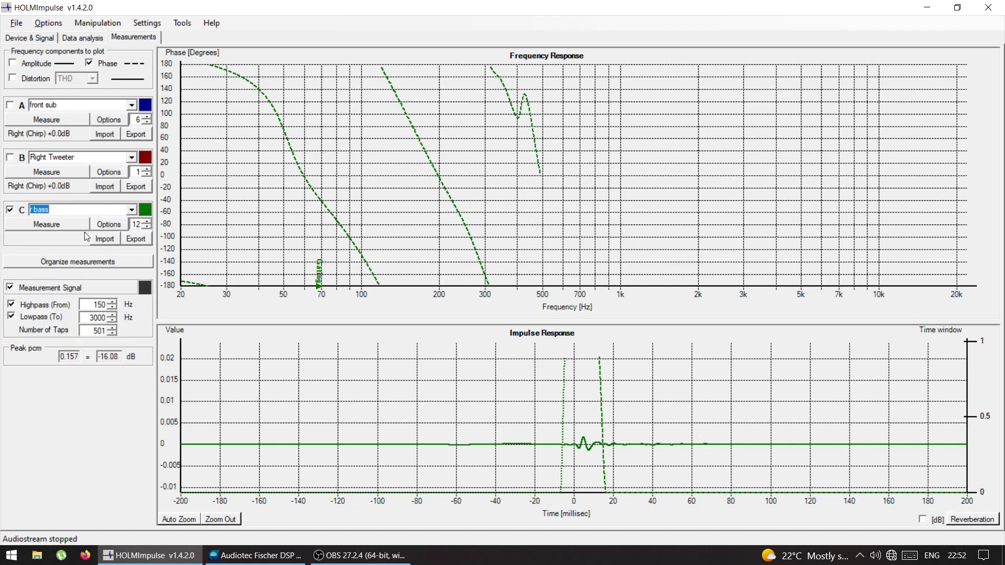
click(36, 223)
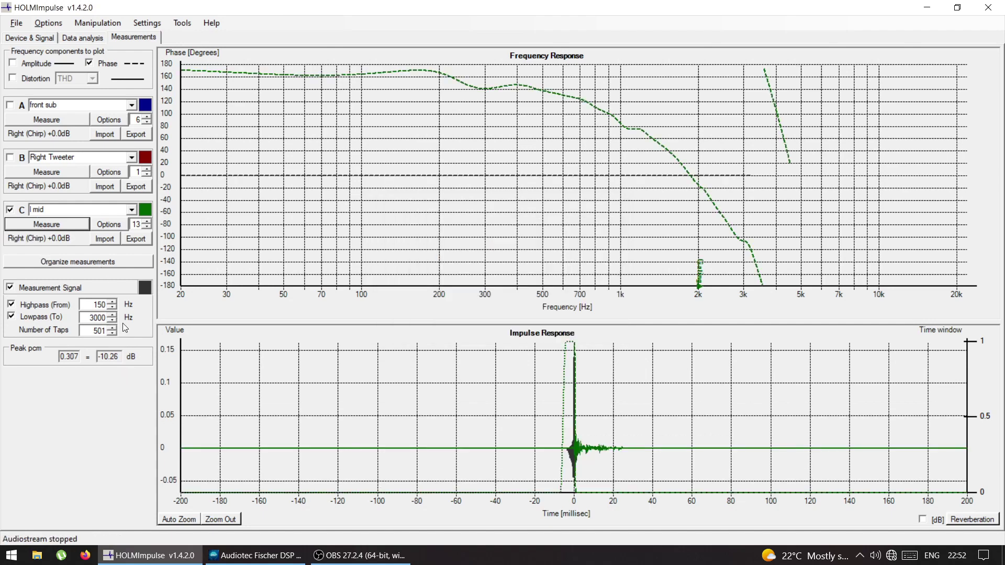
Switch to the Audiotec Fischer DSP PC-Tool, mute Output G and unmute Output H.
click(294, 559)
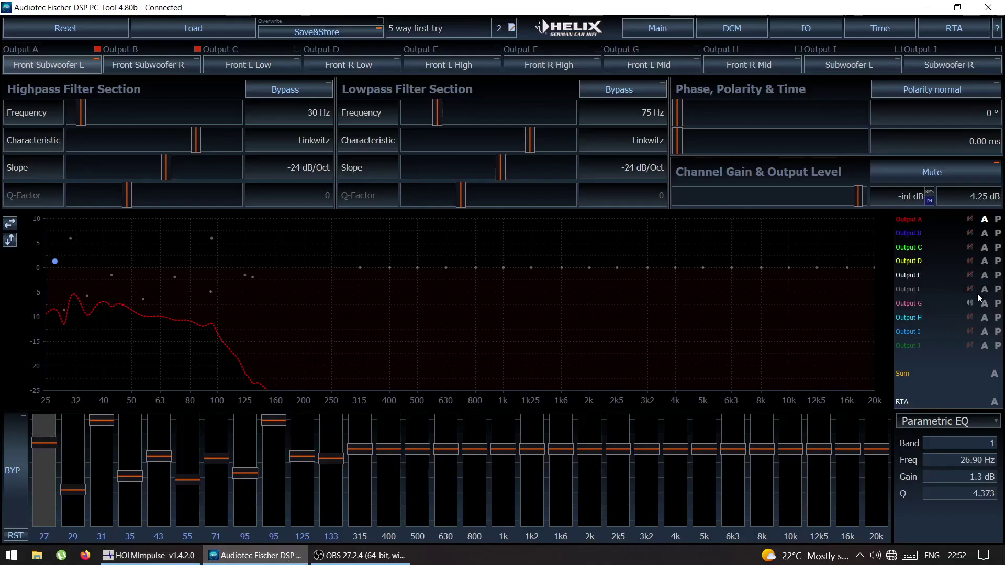
click(970, 317)
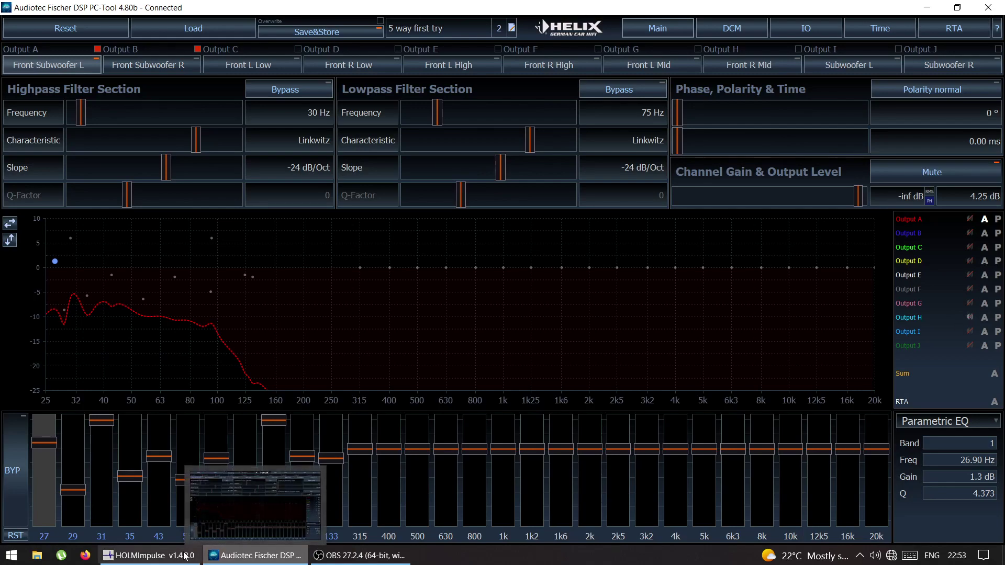
Switch back to HOLMImpulse, assign r mid to slot C and run its measurement.
click(152, 555)
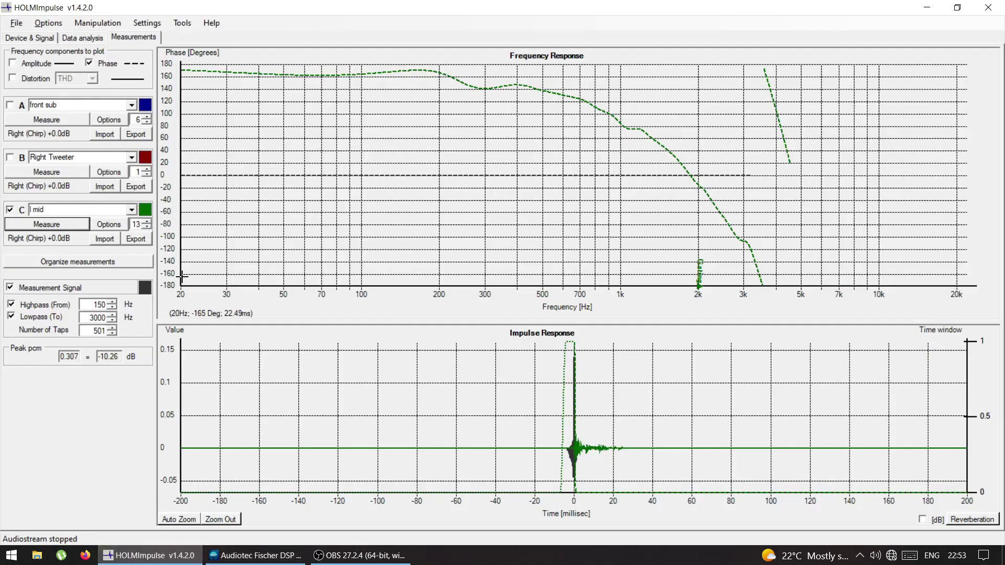
click(131, 210)
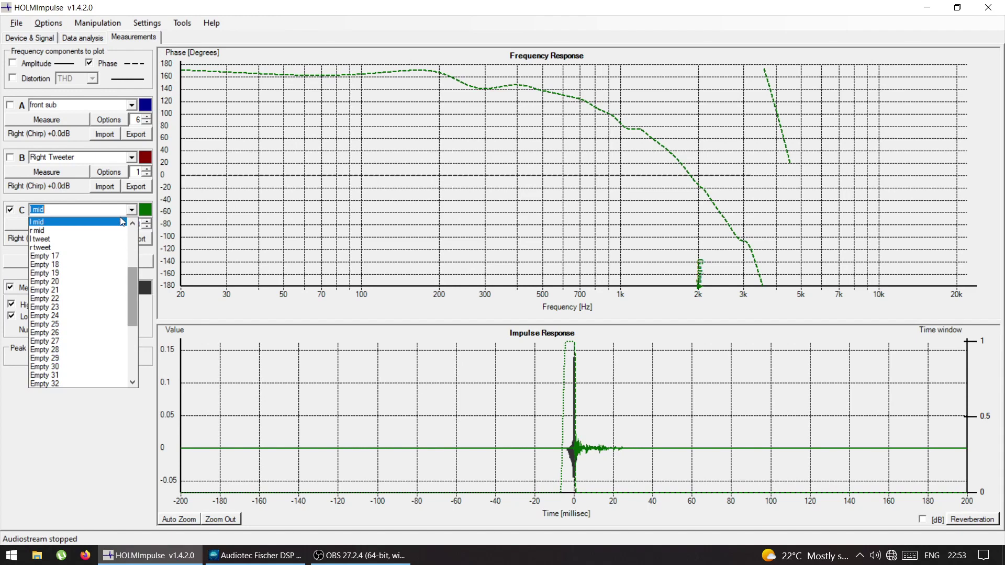
click(95, 231)
click(62, 226)
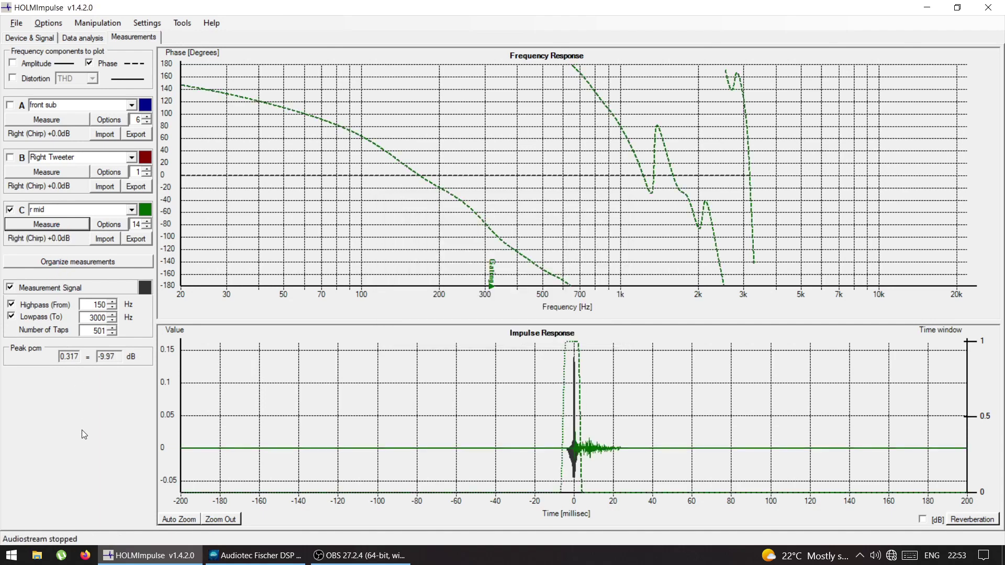
Switch to the Audiotec Fischer DSP PC-Tool, mute Output H and unmute Output I.
key(alt+Tab)
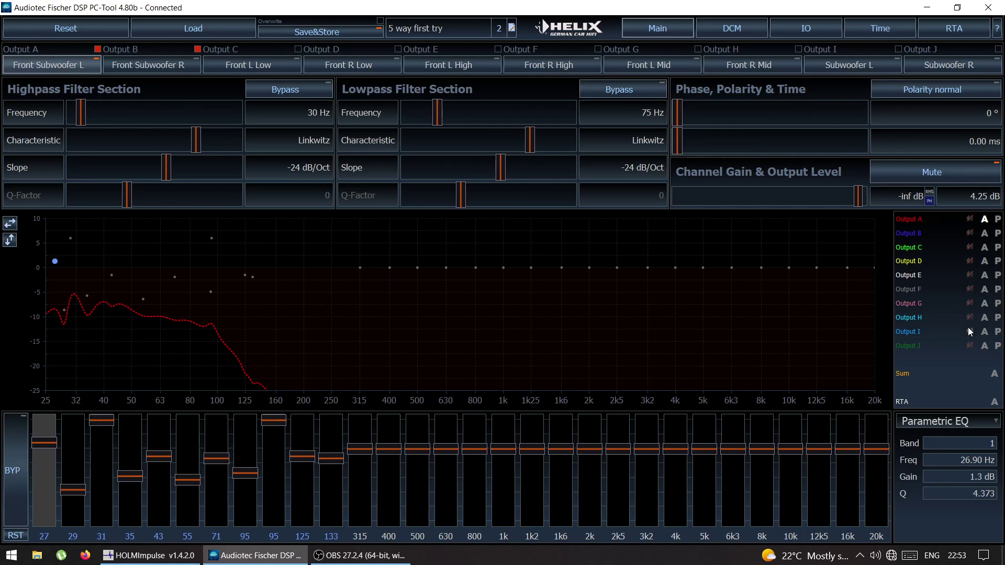
Switch to HOLMImpulse and set the measurement signal's highpass to 2000 Hz and lowpass to 20000 Hz.
key(alt+Tab)
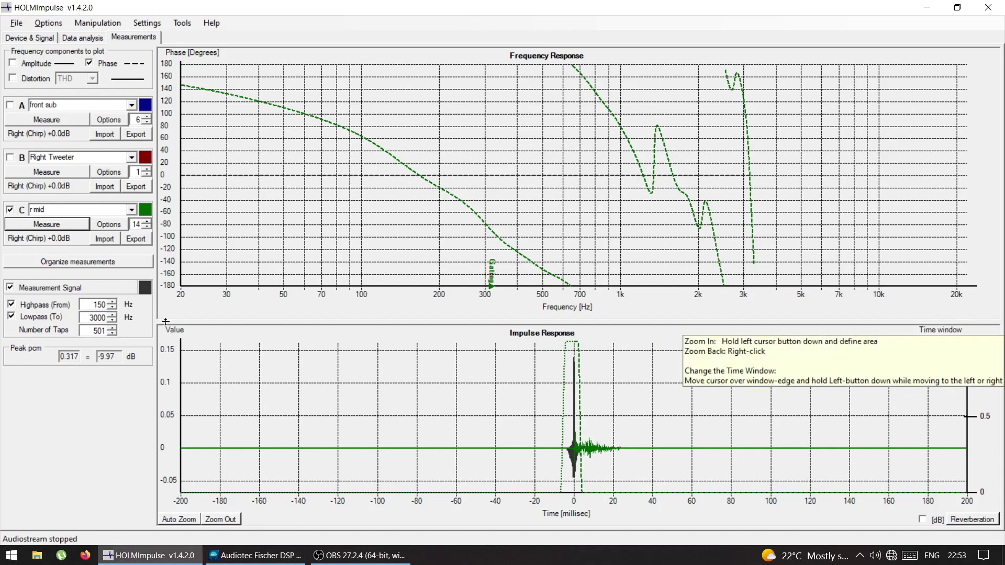
double_click(90, 305)
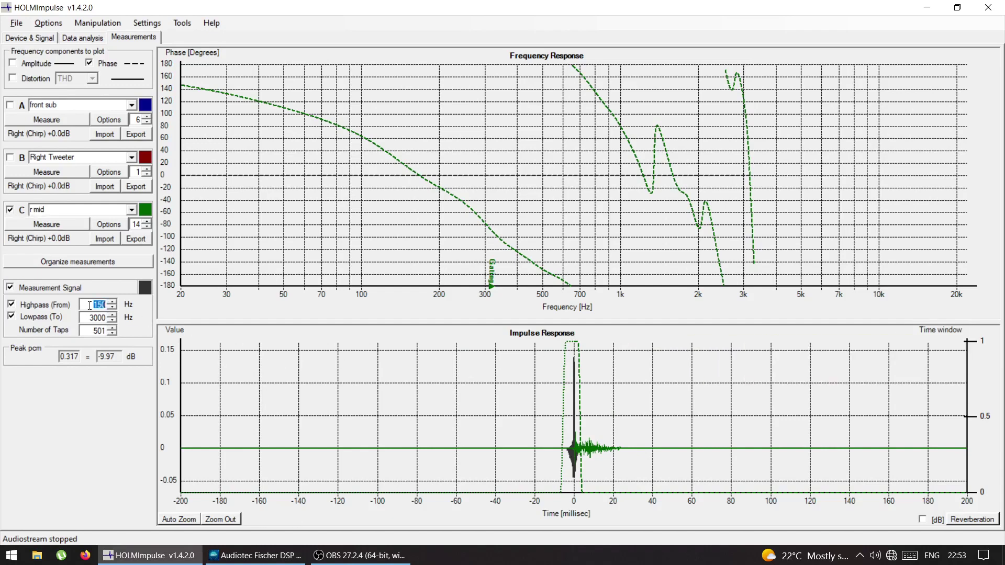
text(2000)
key(Return)
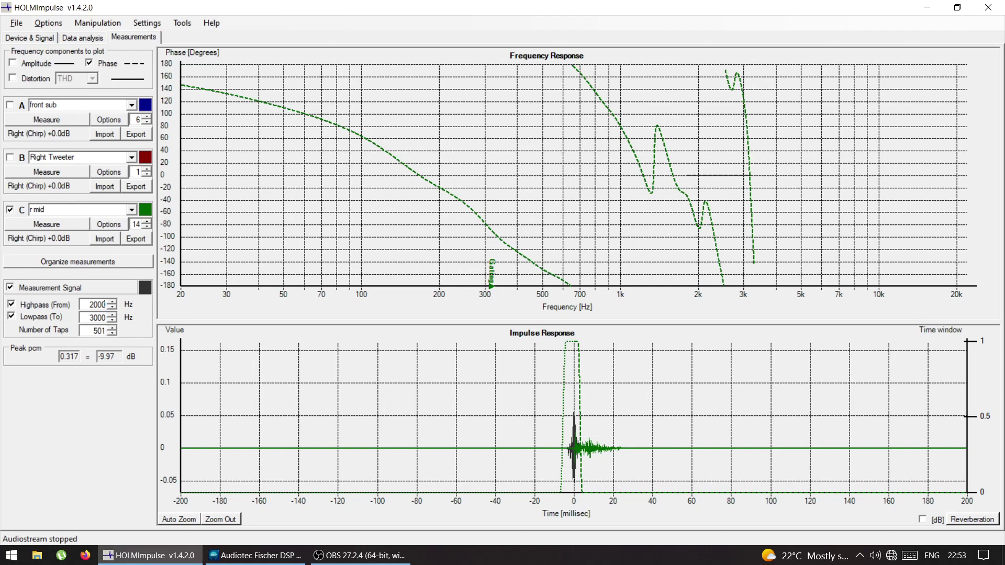
double_click(92, 317)
text(20000)
key(Return)
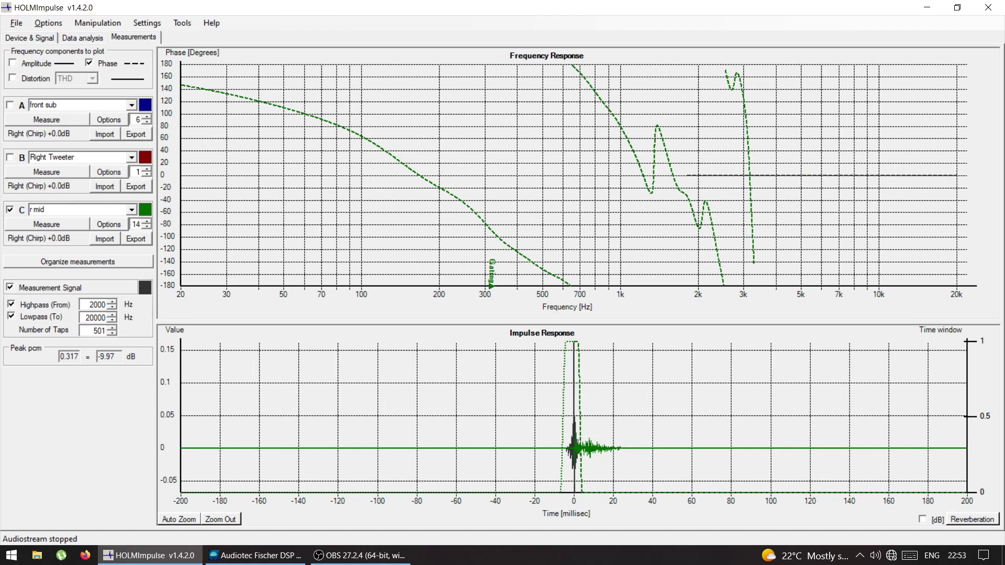
Abort the measurement started on r mid, then assign l tweet to slot C and run its measurement.
click(46, 224)
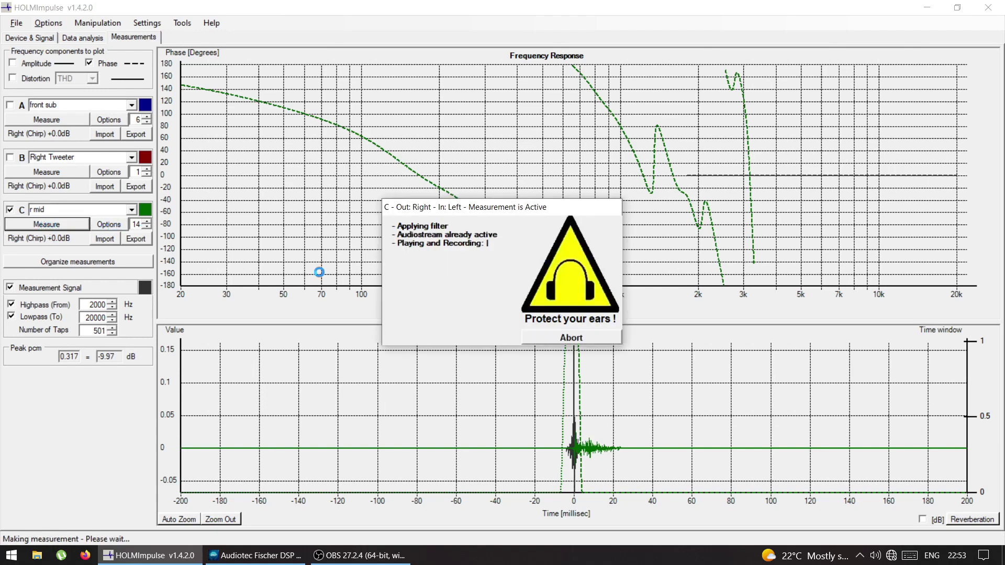
click(585, 337)
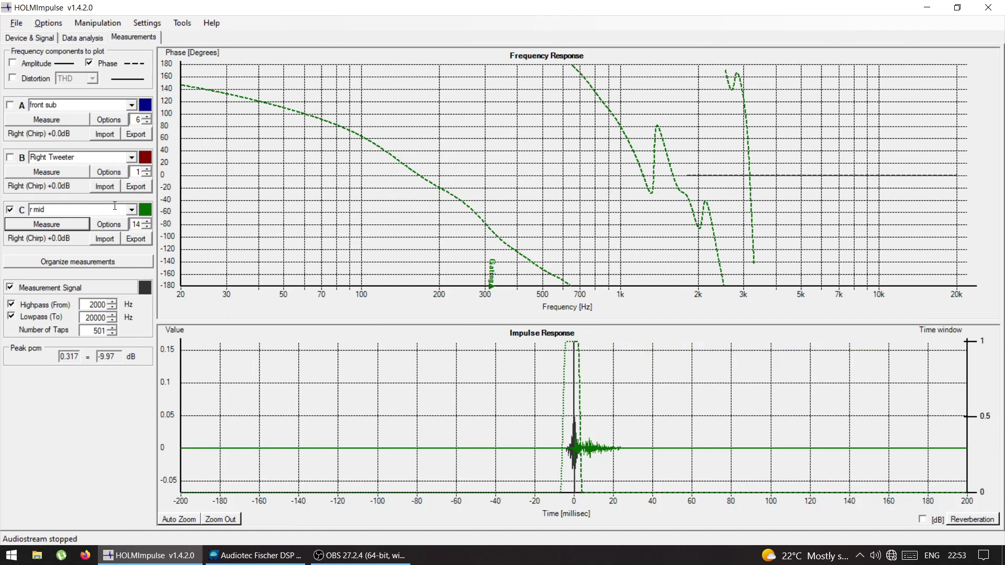
click(131, 210)
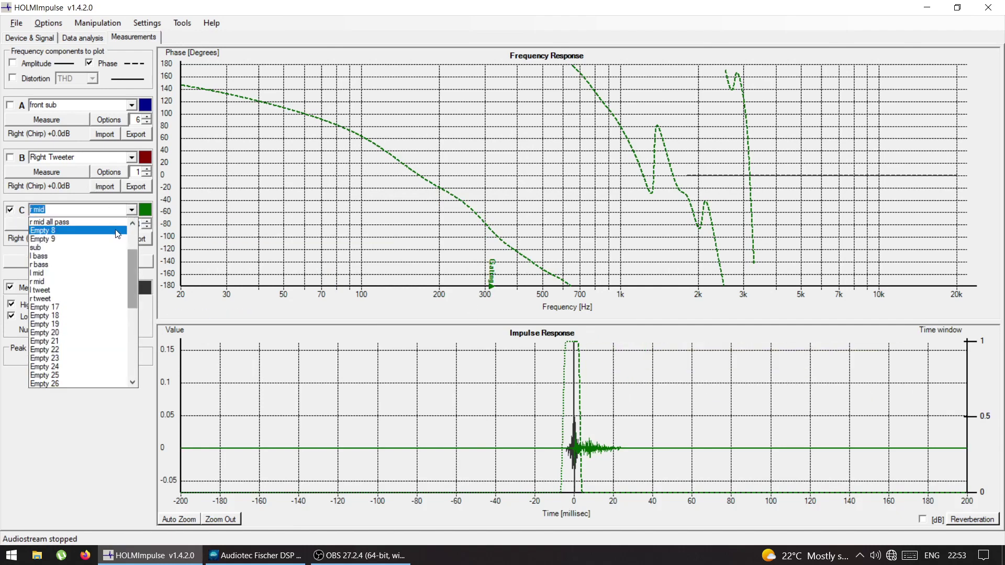
click(118, 291)
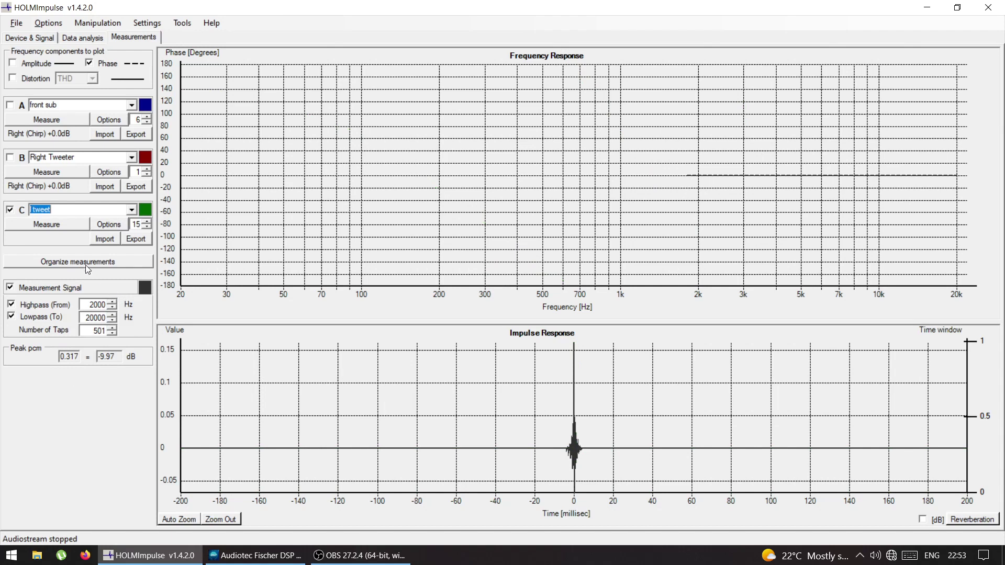
click(52, 227)
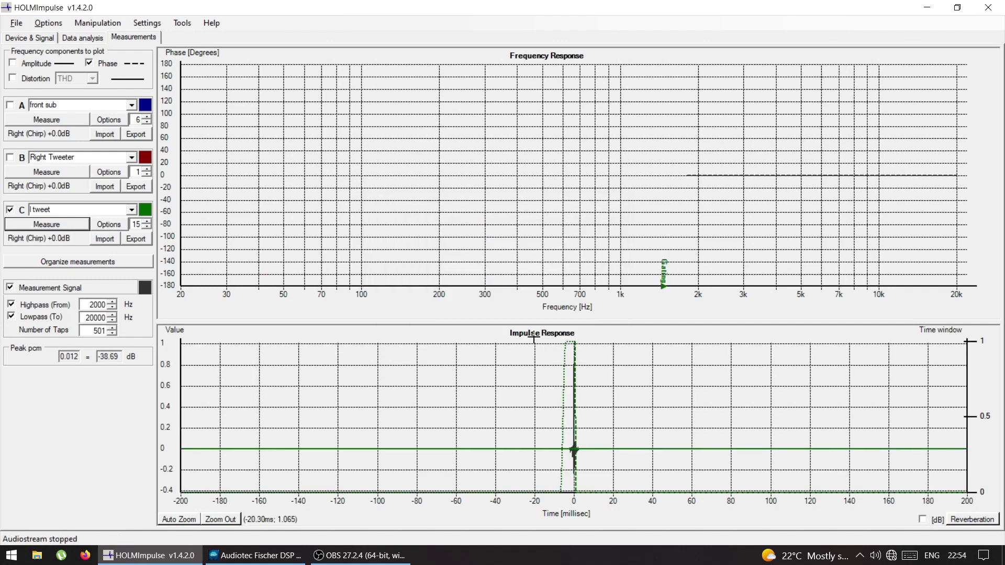
Switch to the Audiotec Fischer DSP PC-Tool, find the Front L High channel and unmute its Output E.
click(267, 559)
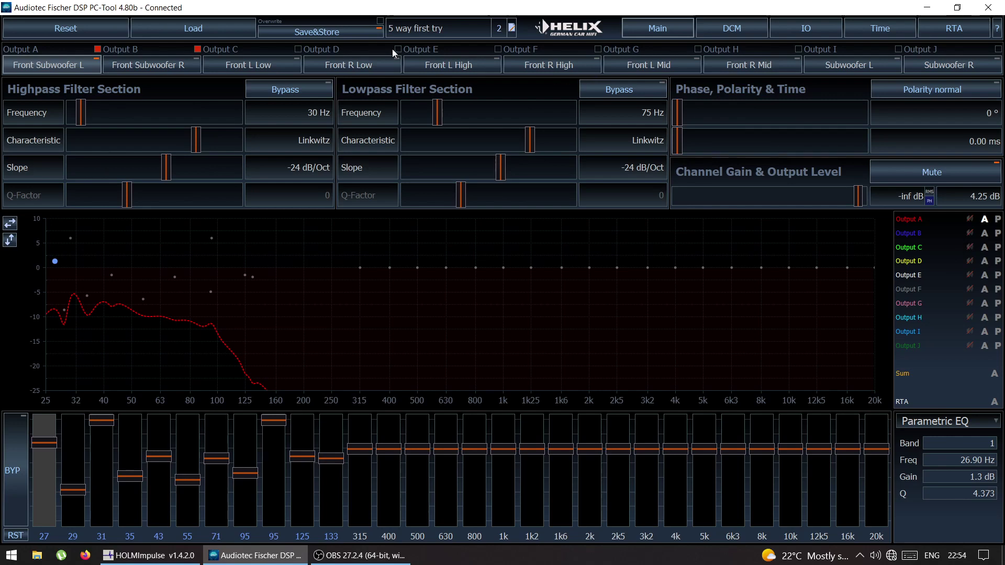
click(344, 65)
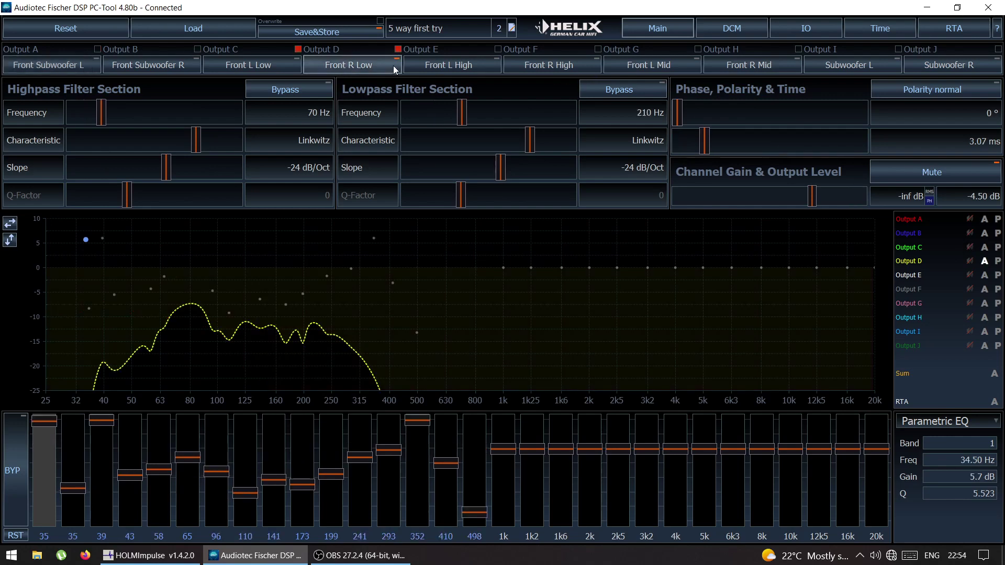
click(475, 65)
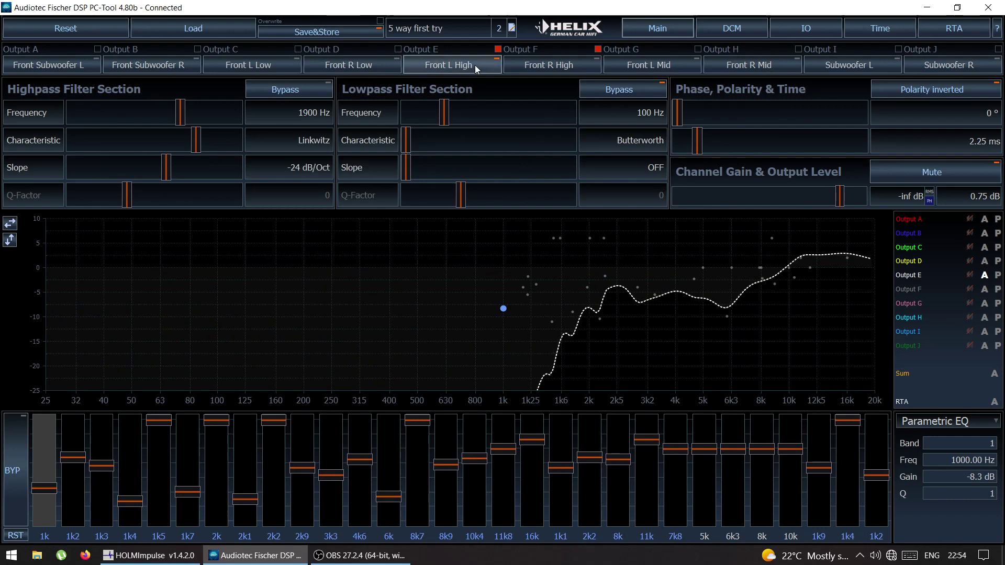
click(970, 276)
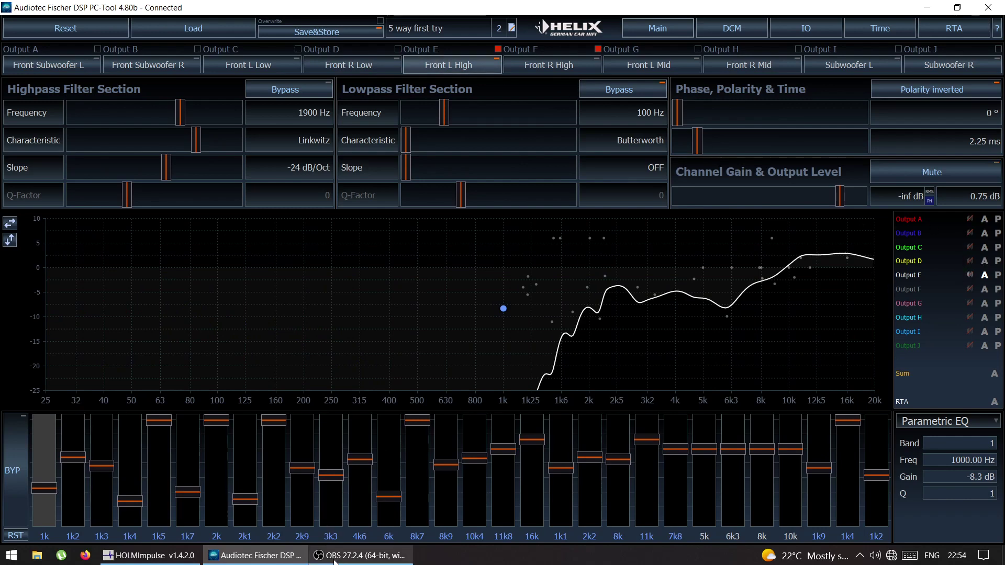
Switch back to HOLMImpulse, rerun the l tweet measurement and assign r tweet to slot C.
click(171, 556)
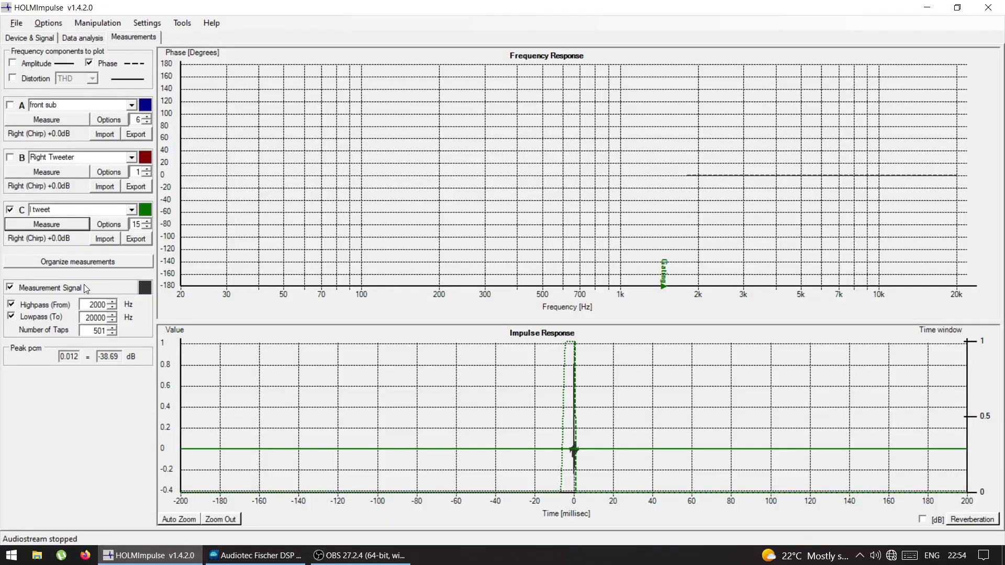
click(27, 226)
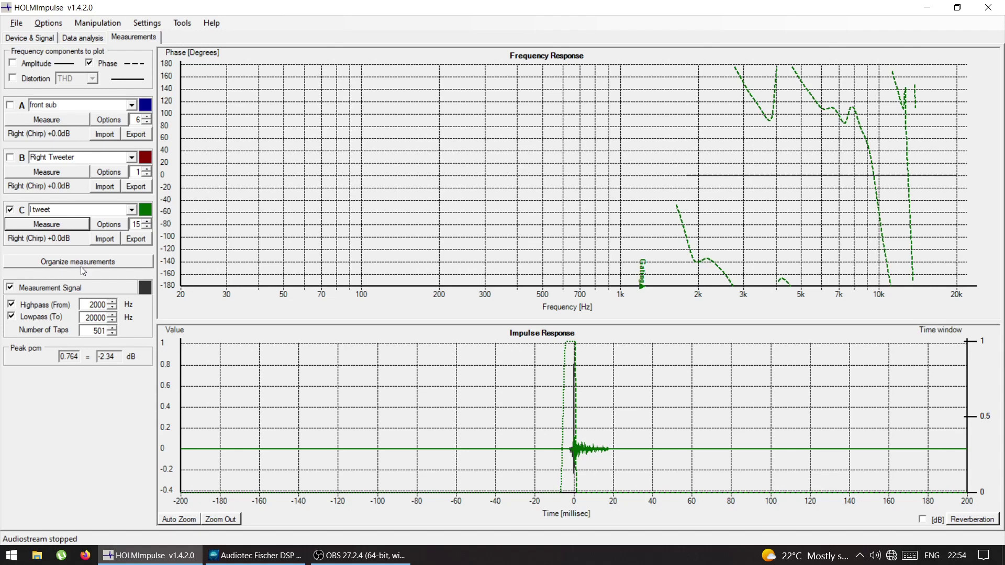
click(133, 212)
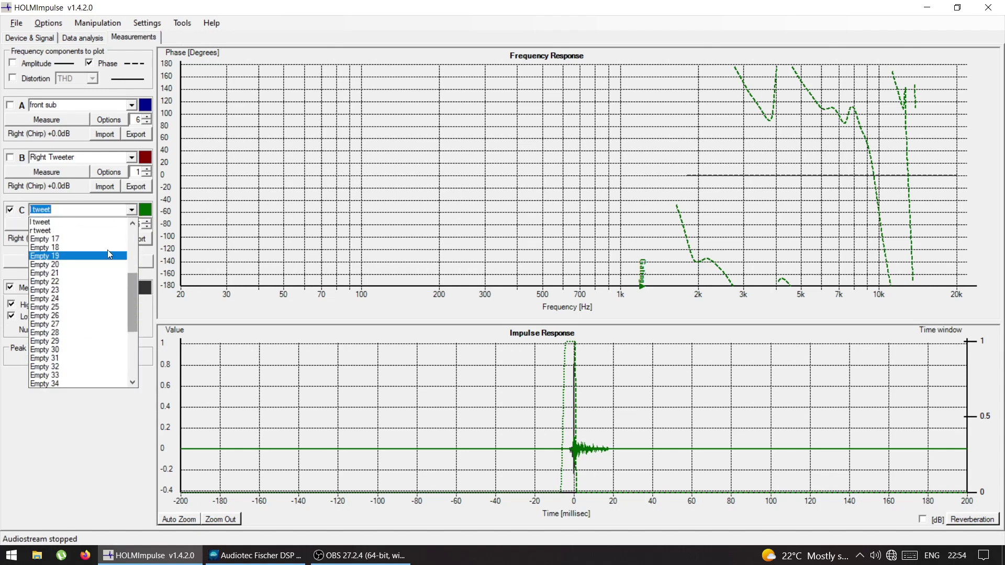
click(106, 234)
Mute Output E and unmute Output F in the Audiotec Fischer DSP PC-Tool, and measure r tweet in HOLMImpulse.
key(alt+Tab)
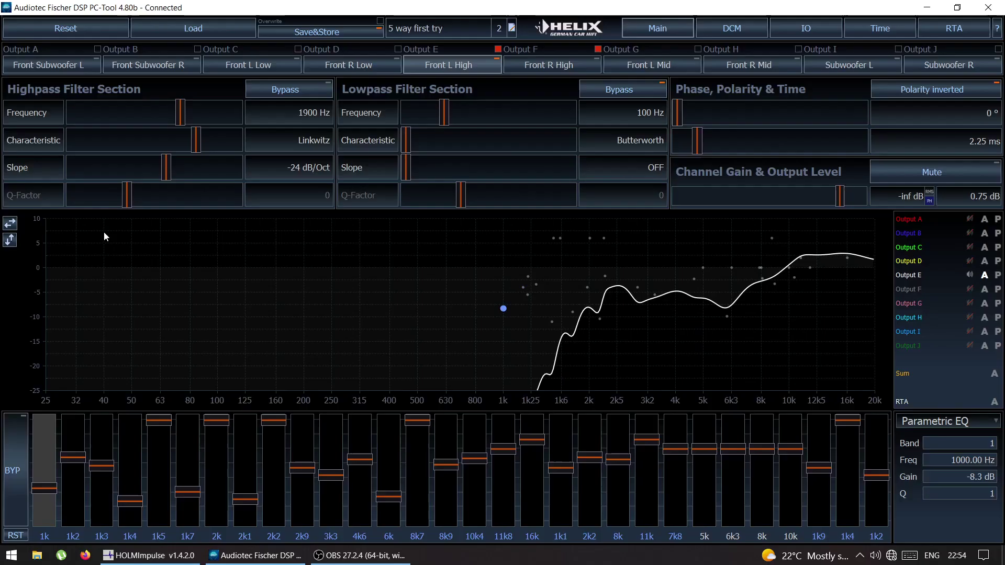
click(970, 275)
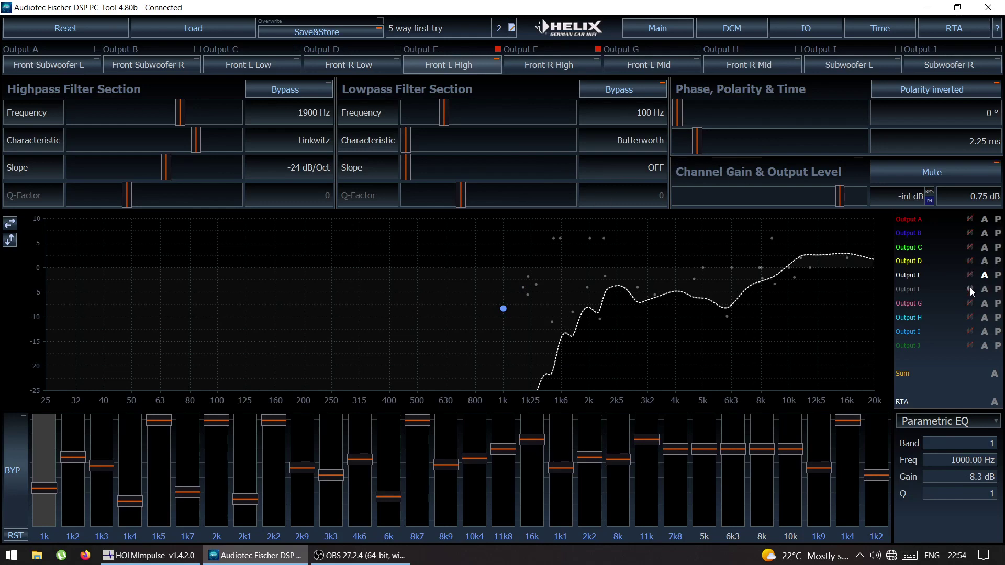
key(alt+Tab)
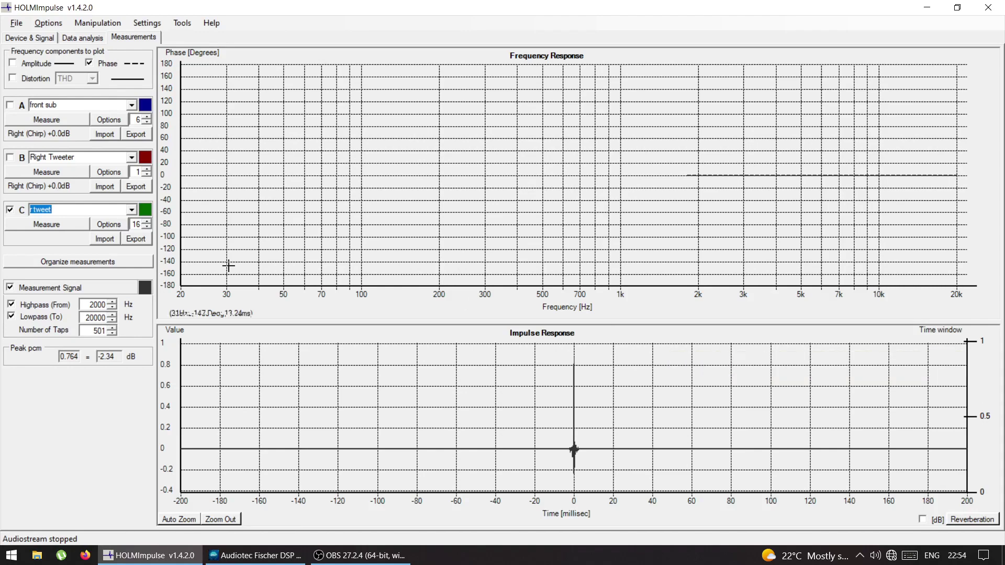
click(49, 225)
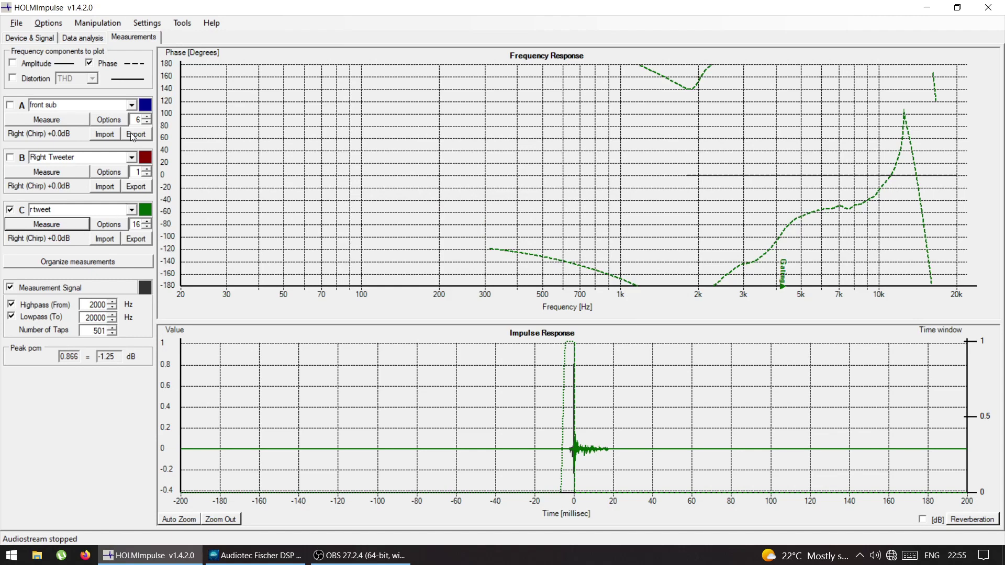
Assign sub, l bass and r bass to slots A, B and C and plot all three phase curves together.
click(132, 105)
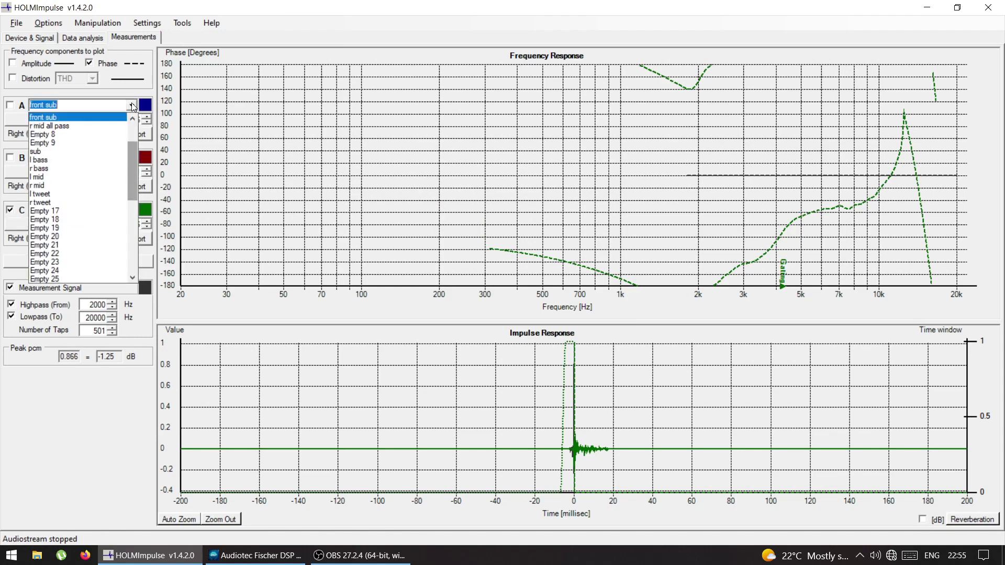
click(107, 152)
click(130, 160)
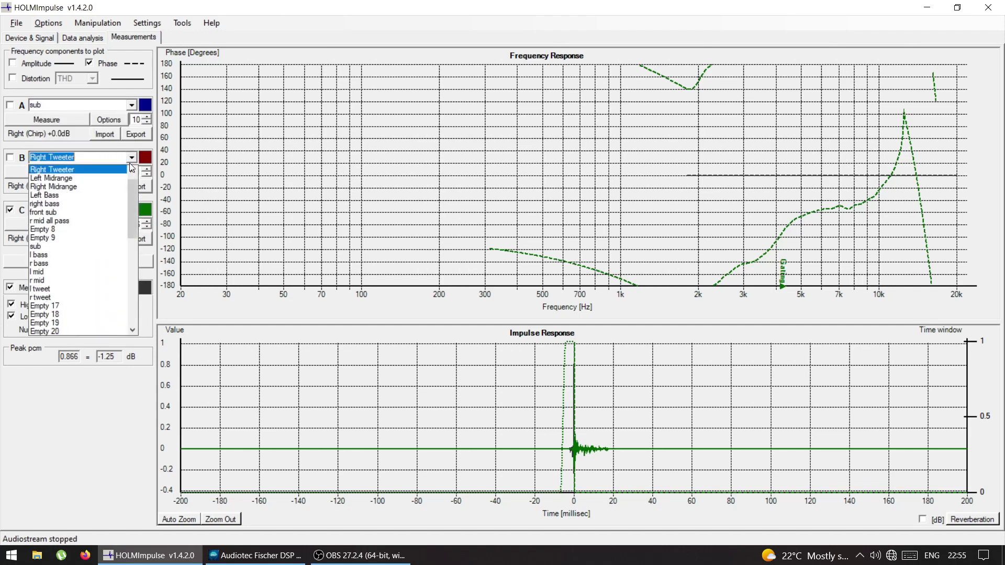
click(77, 256)
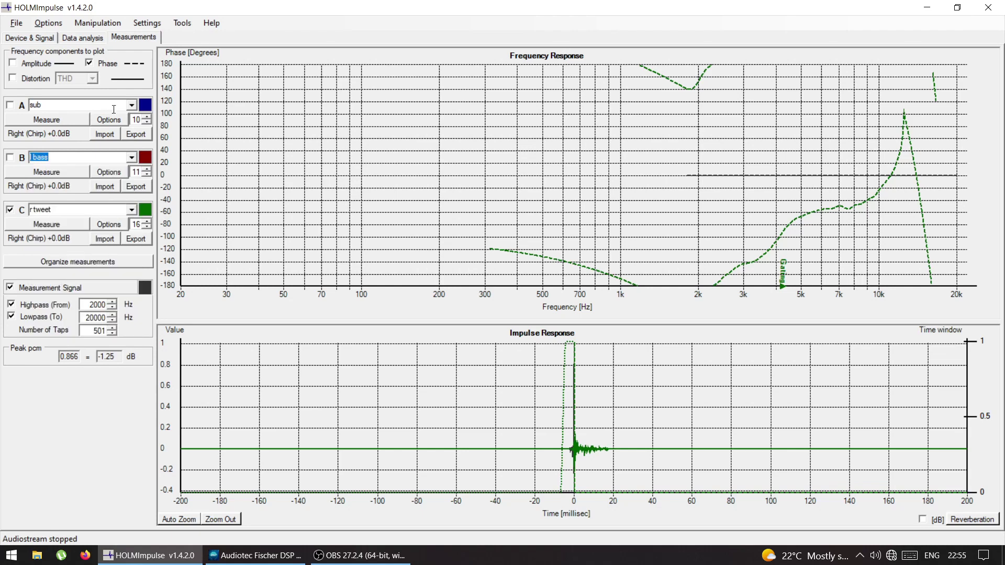
click(132, 209)
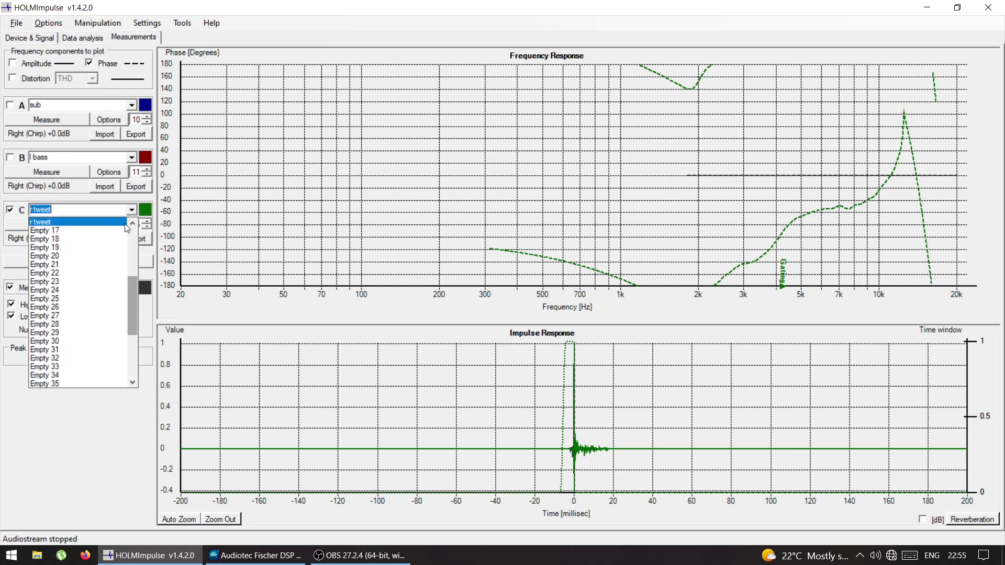
drag(129, 294, 130, 277)
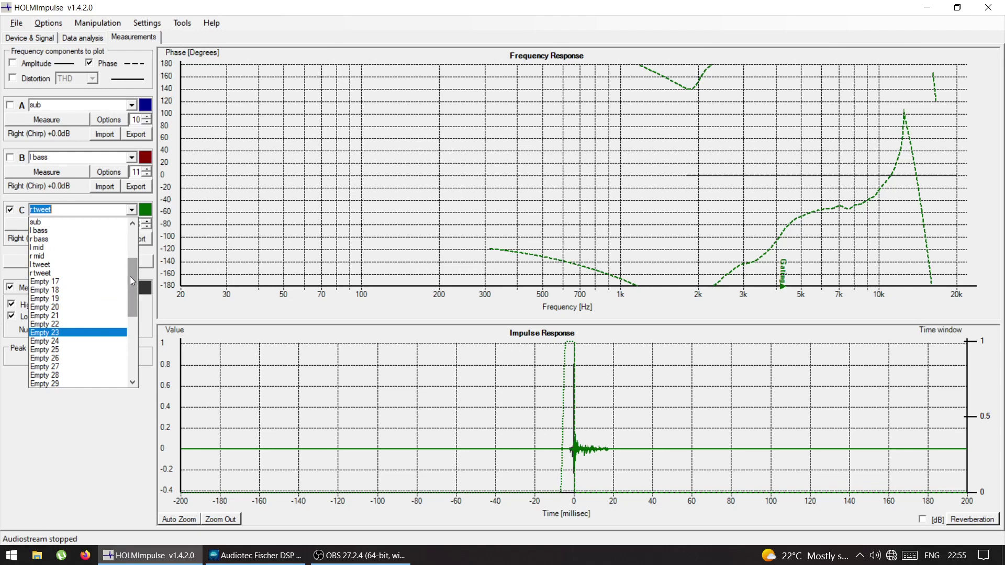
click(103, 239)
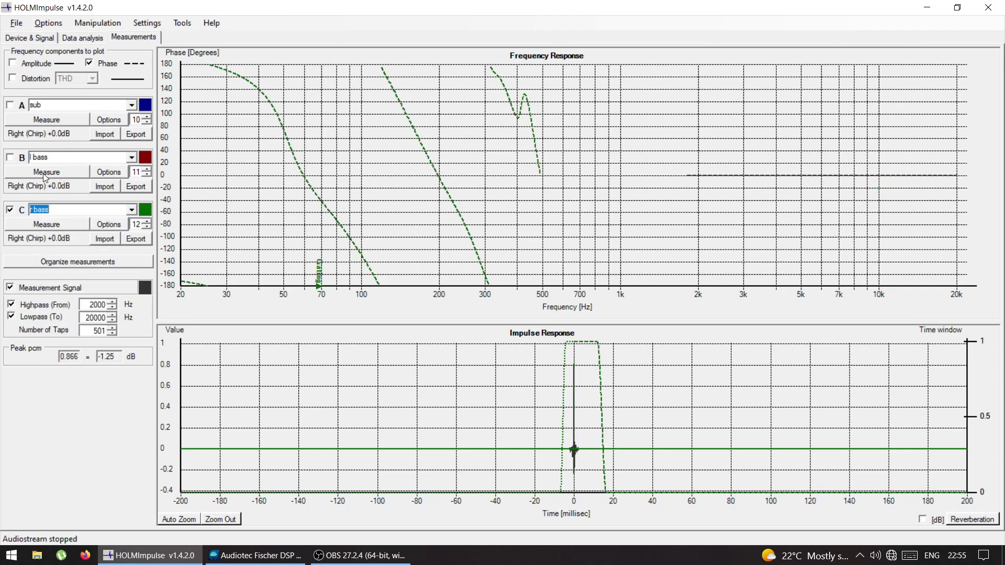
click(10, 105)
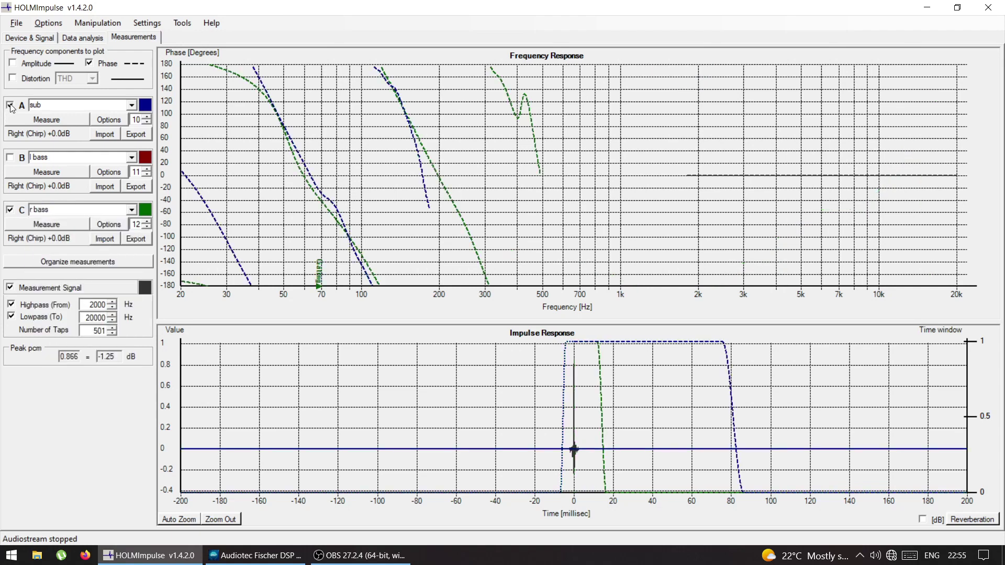
click(10, 158)
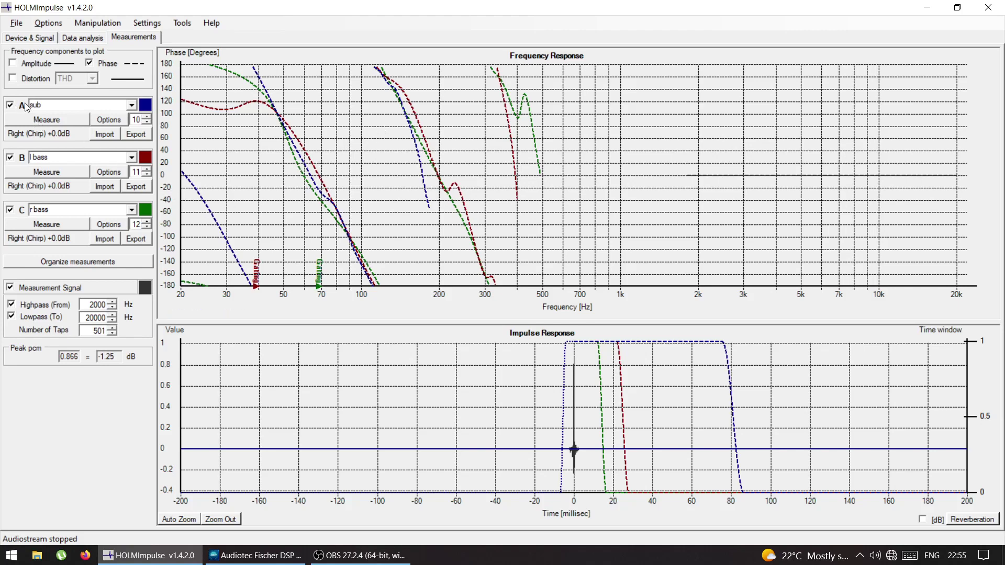
Assign l mid to slot A and r mid to slot B, and hide slot C's r bass curve.
click(132, 108)
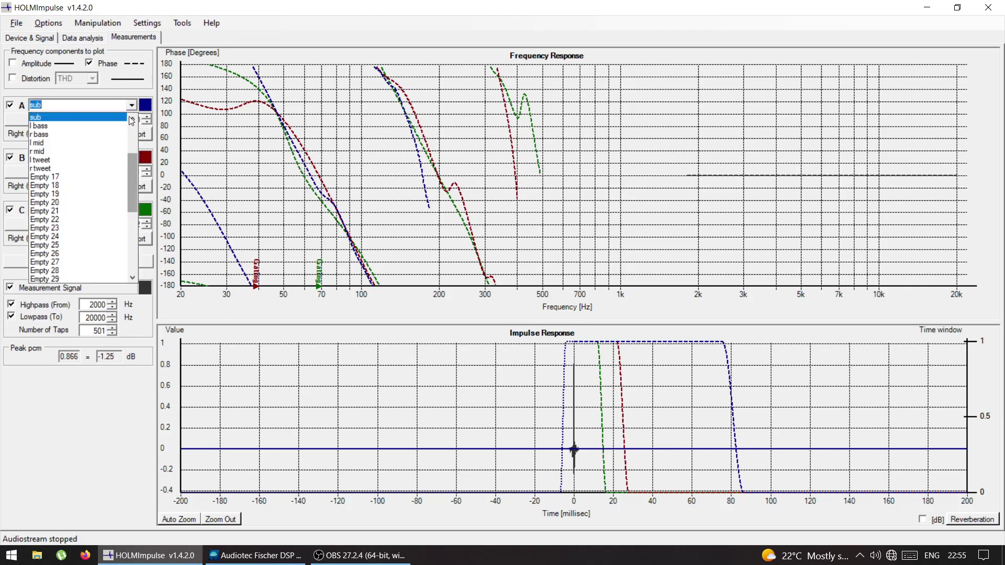
click(116, 143)
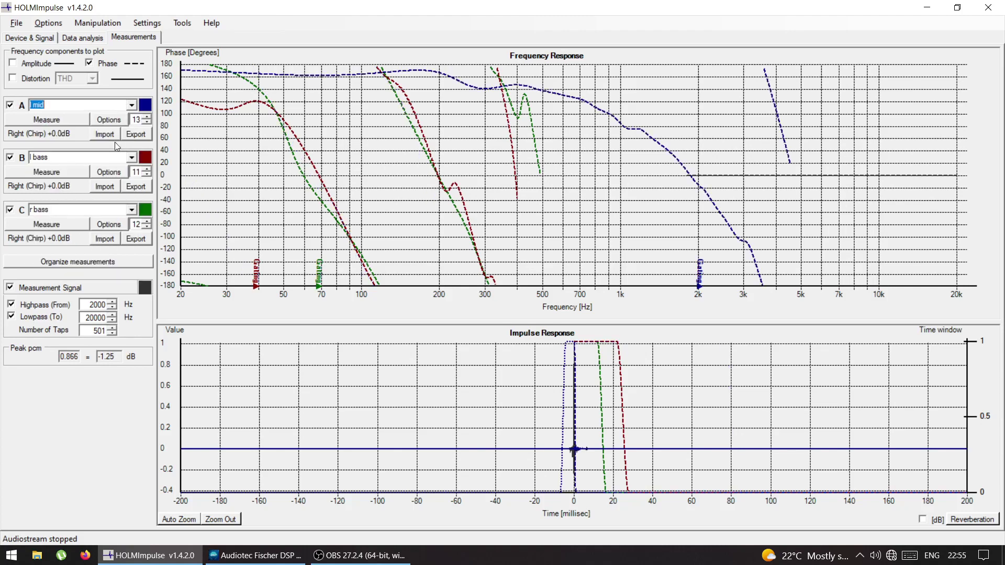
click(131, 158)
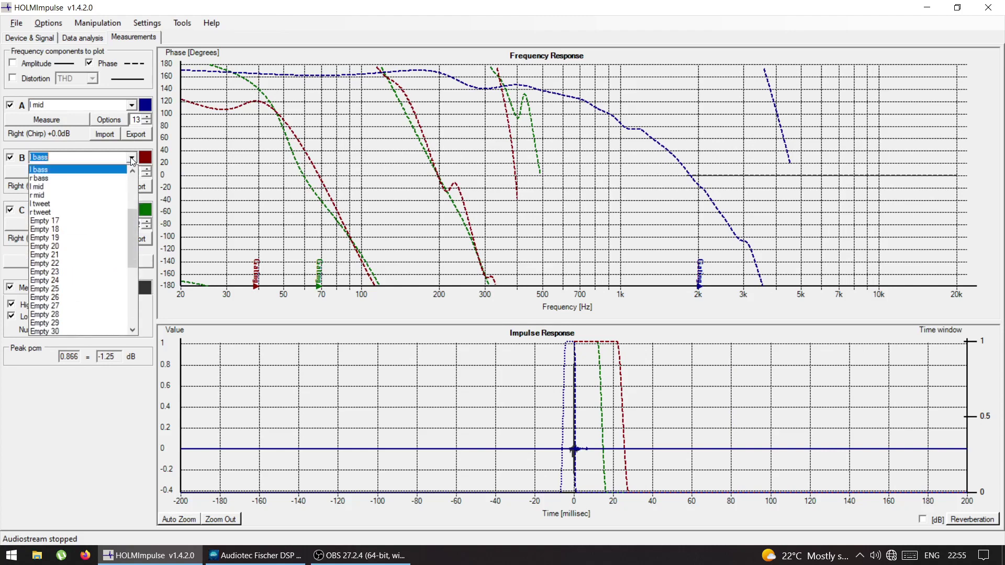
click(115, 195)
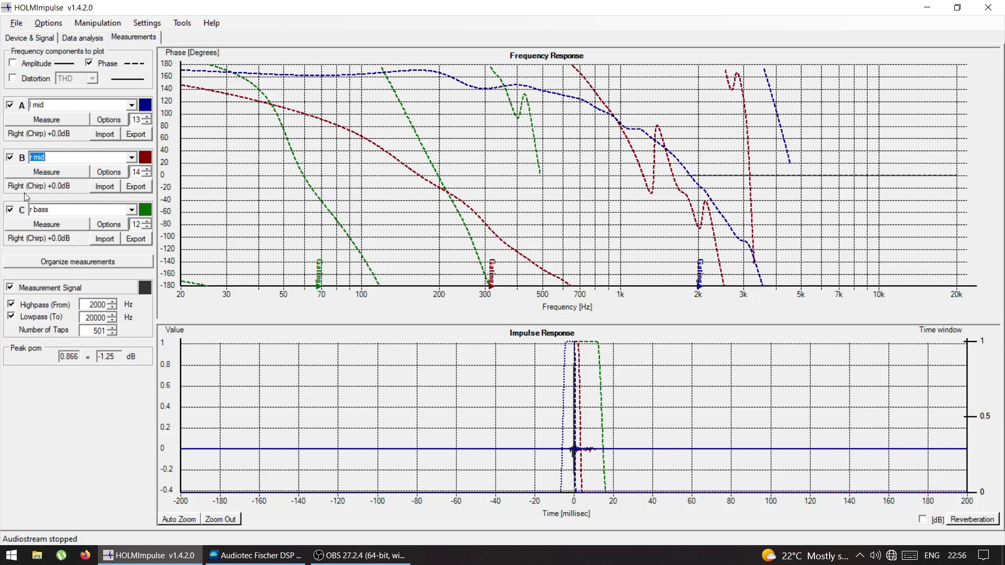
click(10, 210)
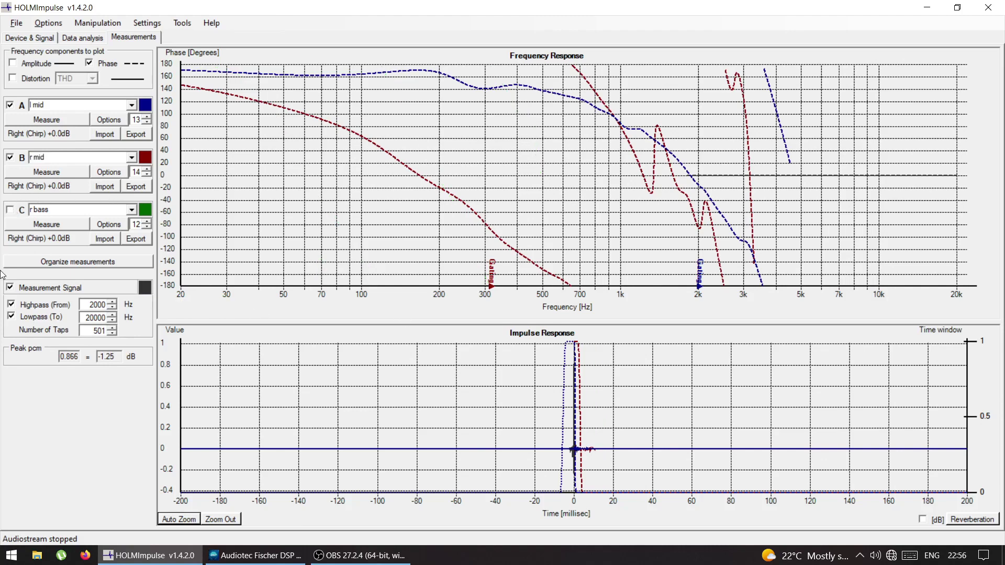
Hide the measurement signal and zoom the impulse response to about -6 to 42 ms.
click(10, 288)
scroll(420, 415, up, 5)
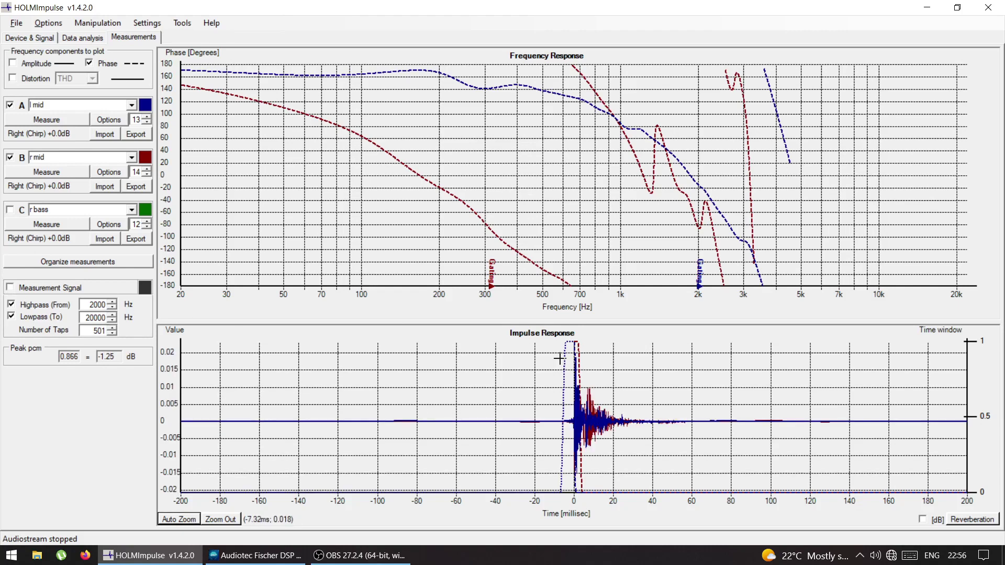
drag(561, 345, 661, 492)
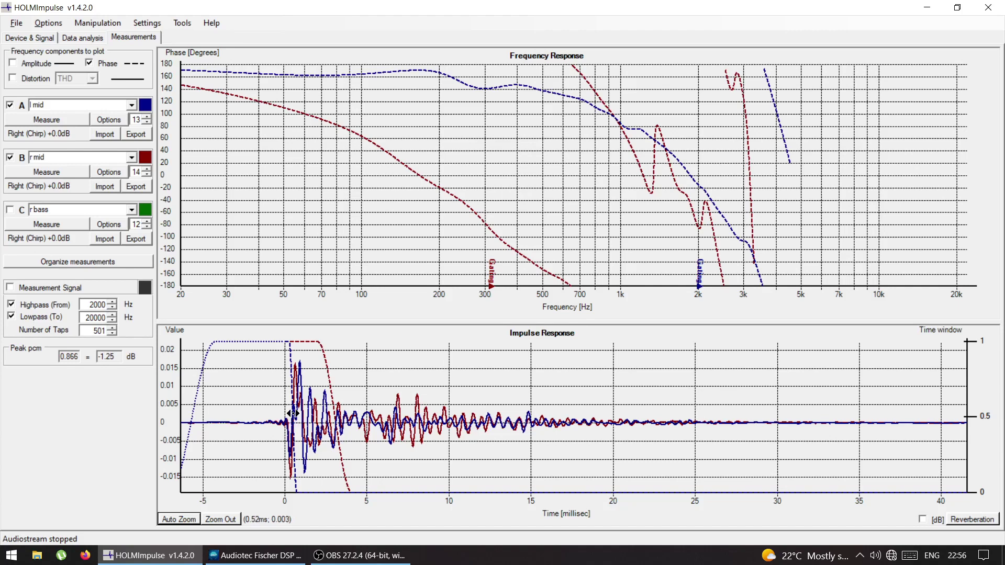
Assign l bass to slot A, show only its curve, and zoom the impulse response to about -7 to 30 ms.
click(132, 105)
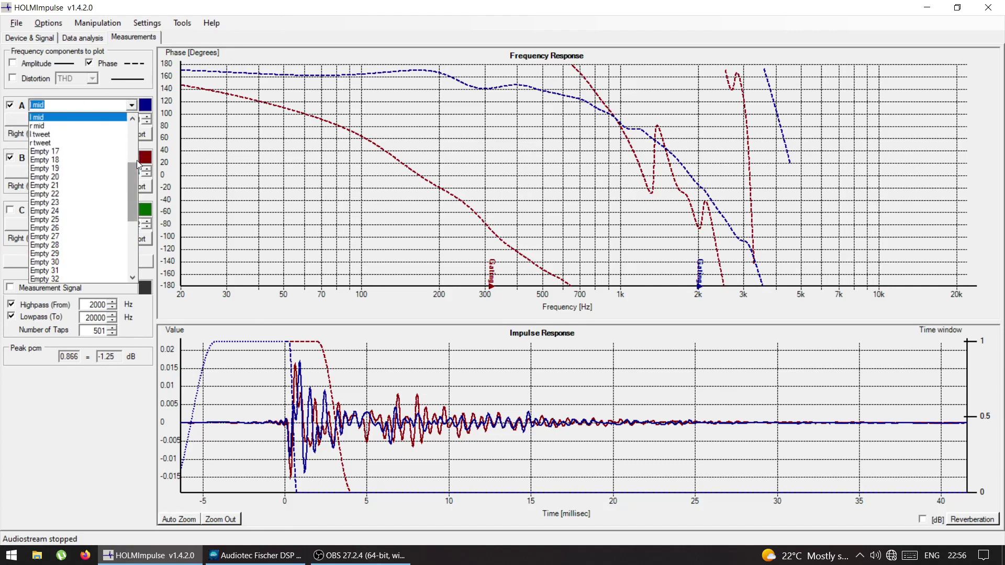
drag(133, 178, 130, 161)
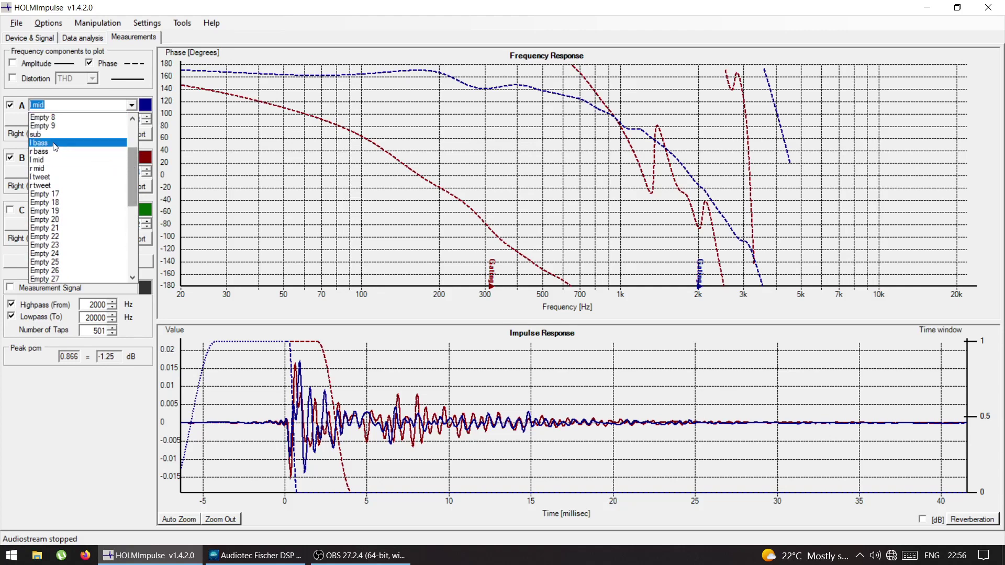
click(54, 146)
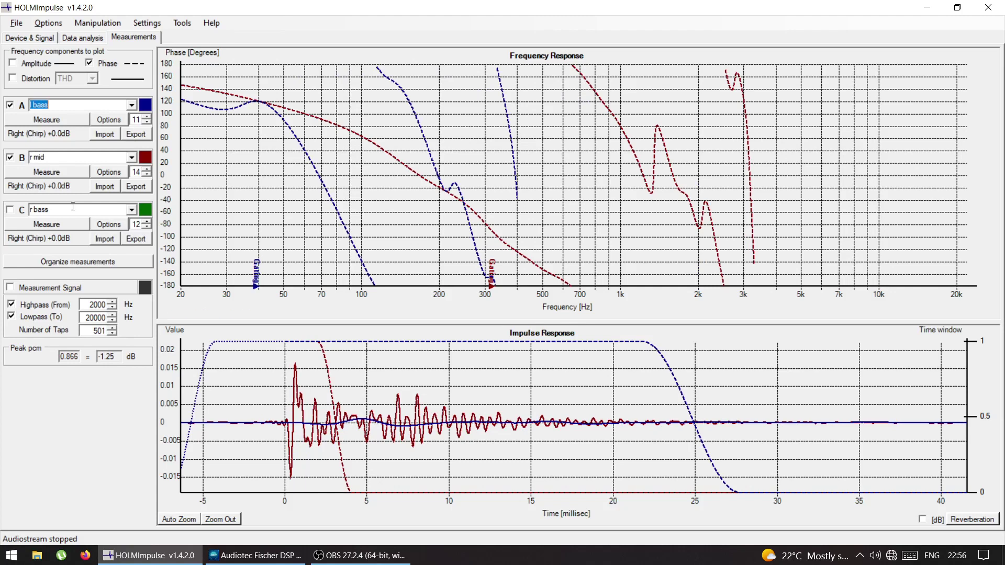
click(10, 157)
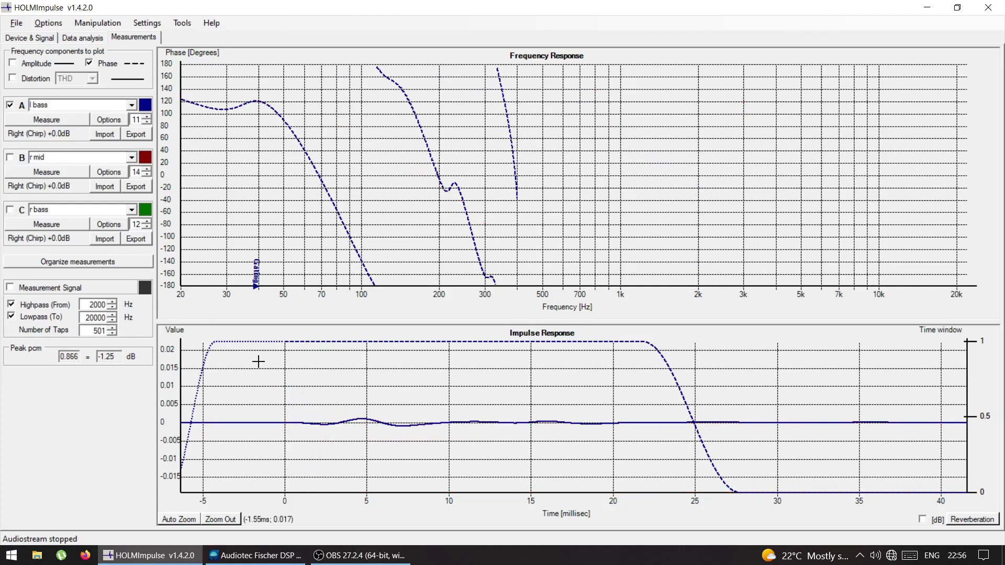
right_click(282, 395)
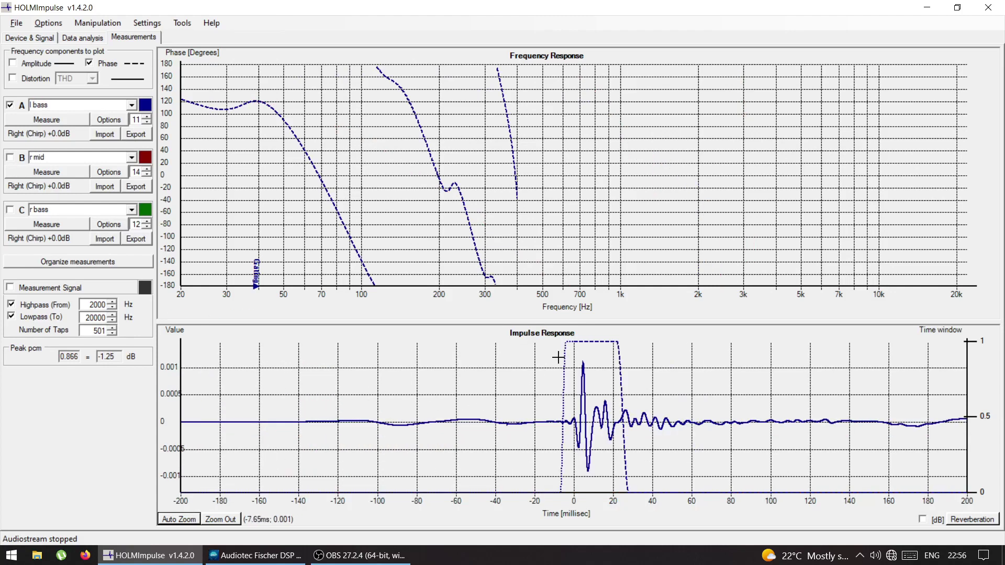
drag(560, 355, 630, 459)
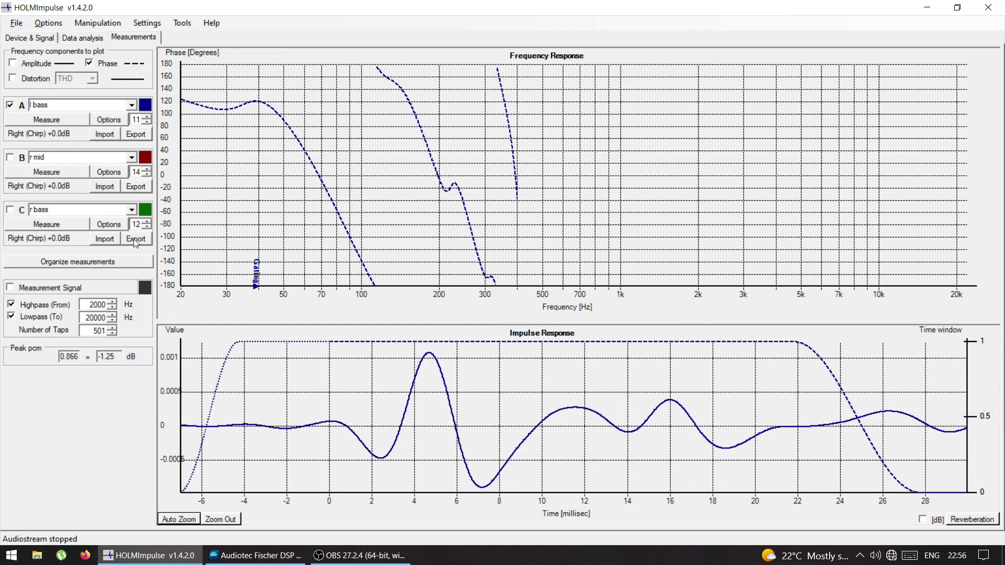
Show slot B's r mid curve again, and assign l mid to slot C and plot it.
click(10, 157)
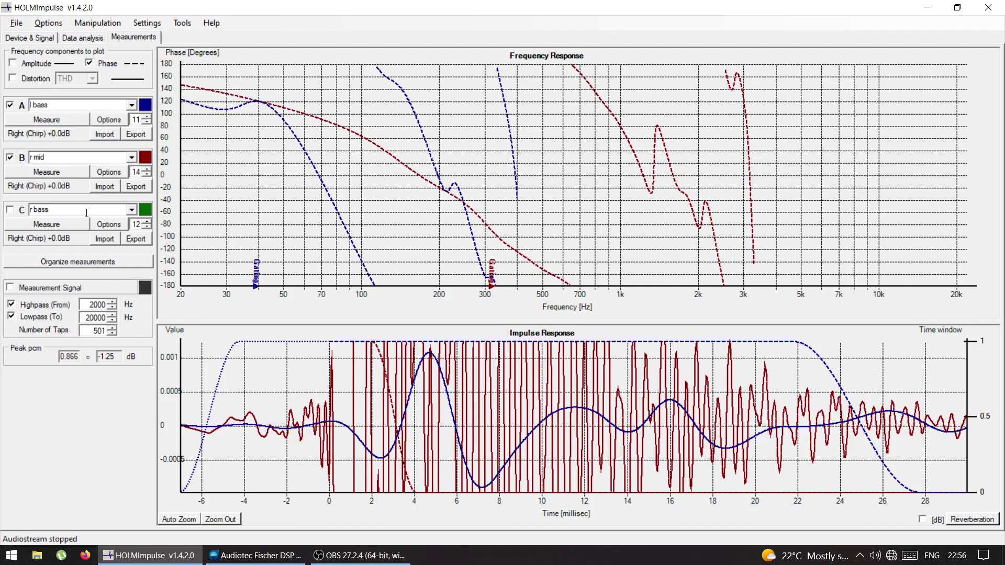
click(131, 210)
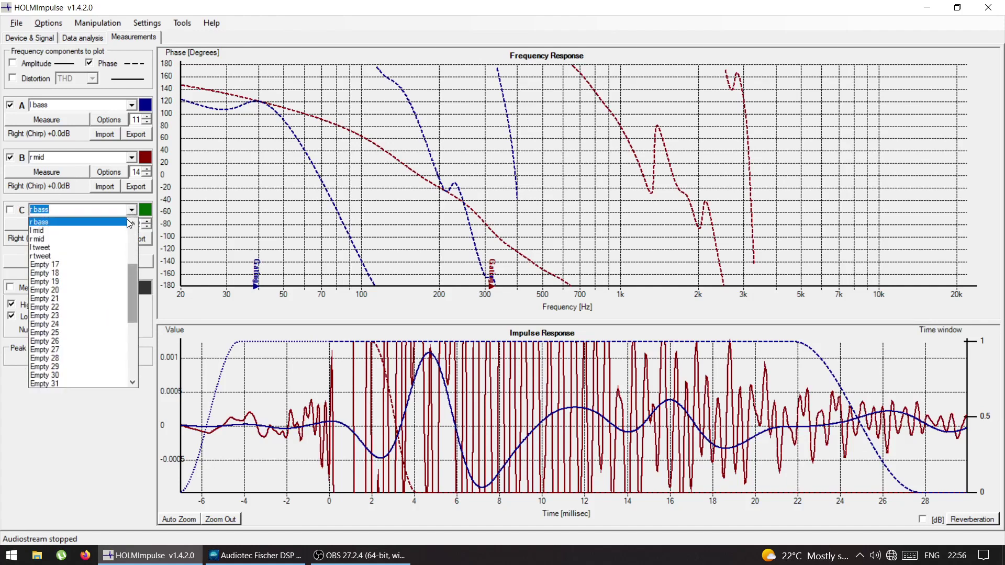
click(118, 234)
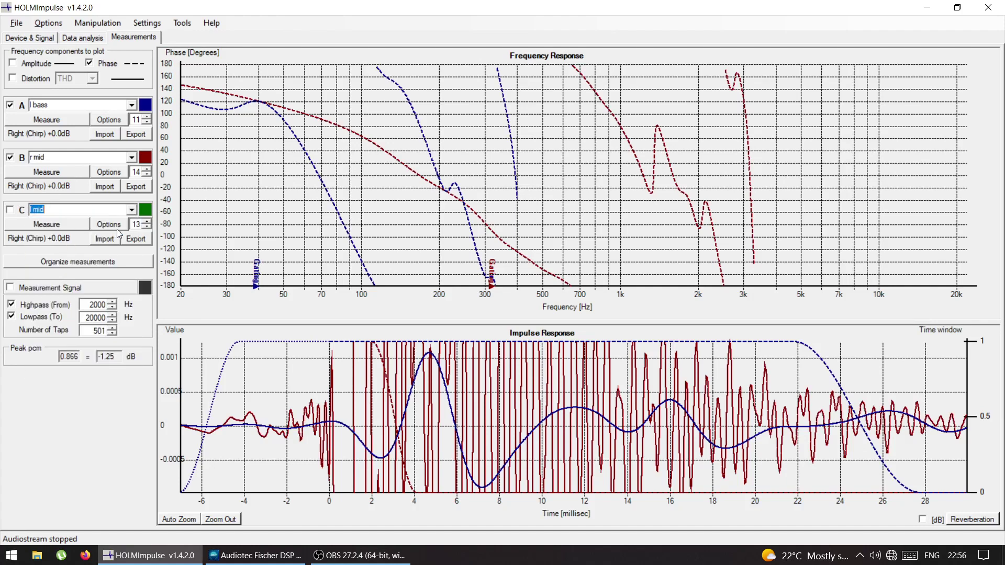
click(132, 211)
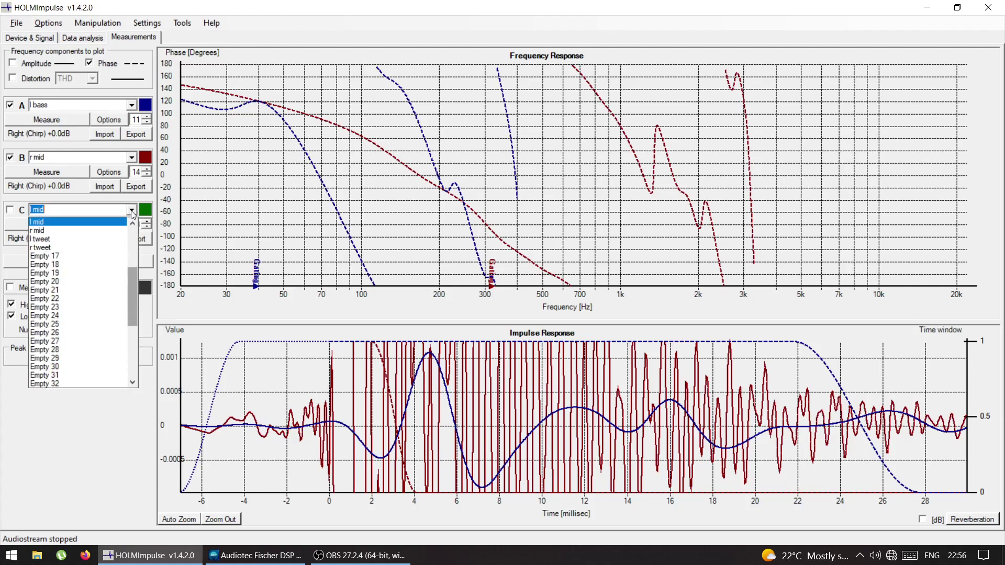
click(132, 211)
click(10, 210)
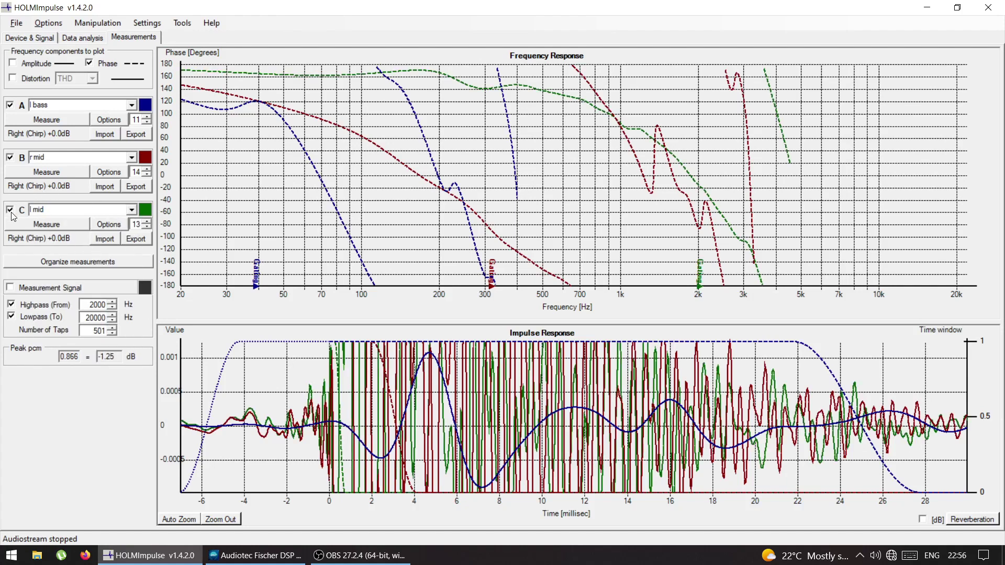
Hide slot A's l bass curve and zoom the impulse response of both midranges to about -7 to 22 ms.
click(10, 106)
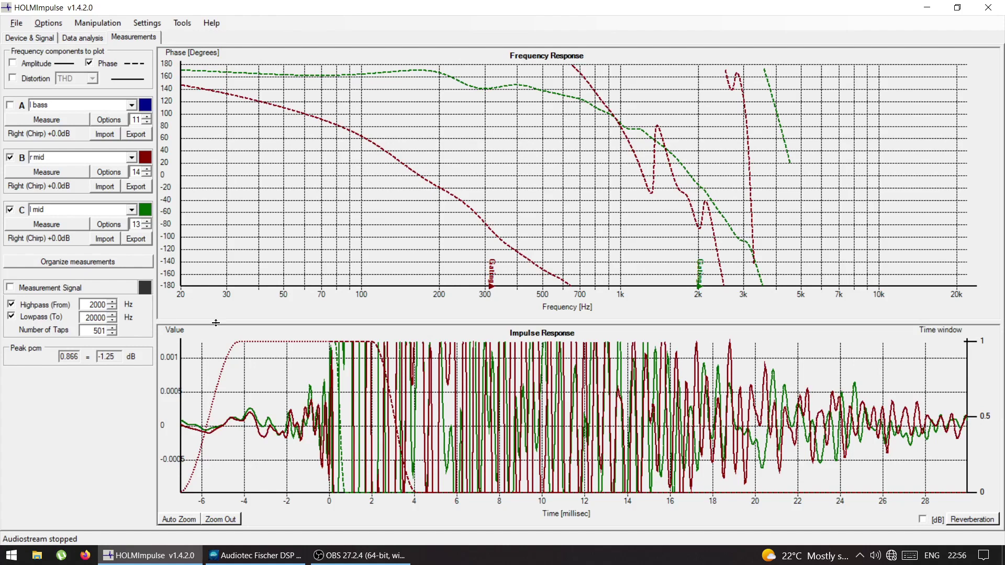
click(316, 439)
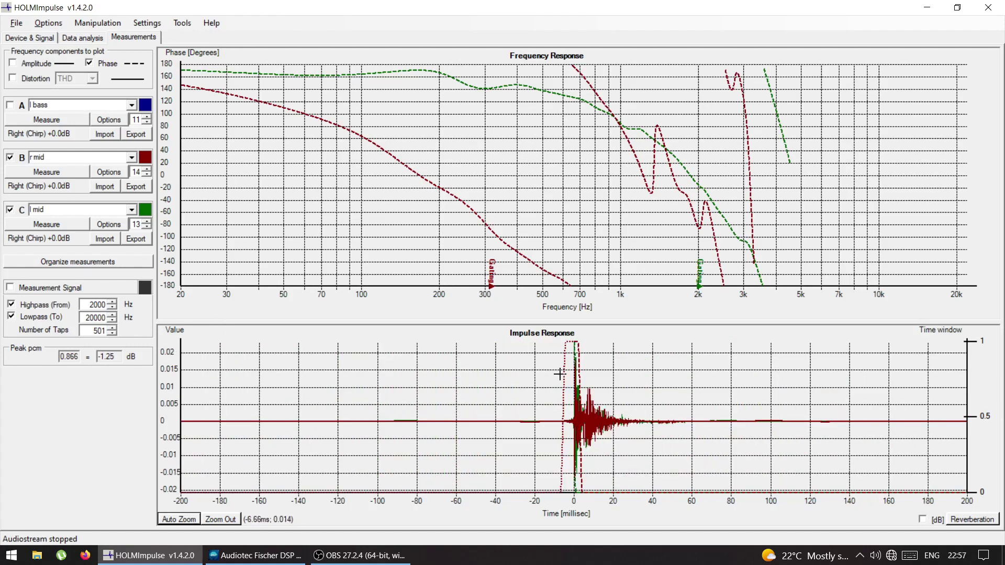
drag(559, 395, 616, 450)
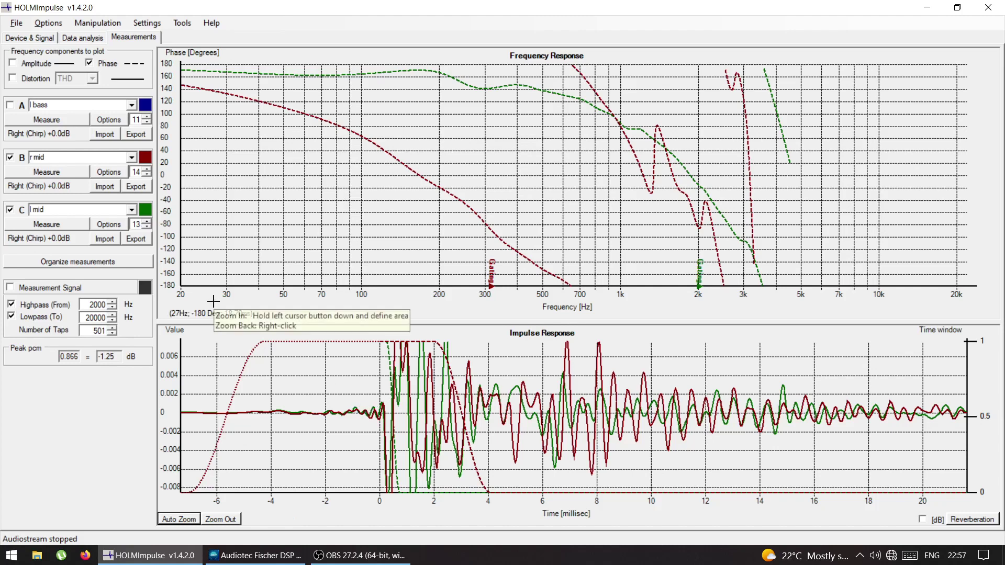
Show slot A again and assign the Left Midrange measurement to it.
click(10, 106)
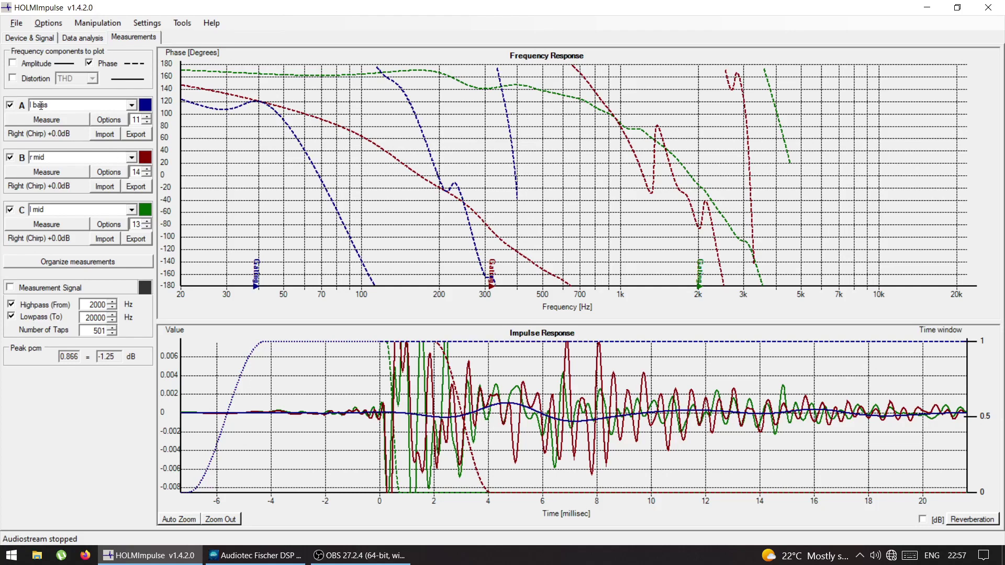
click(10, 158)
click(10, 158)
click(131, 104)
drag(133, 176, 127, 129)
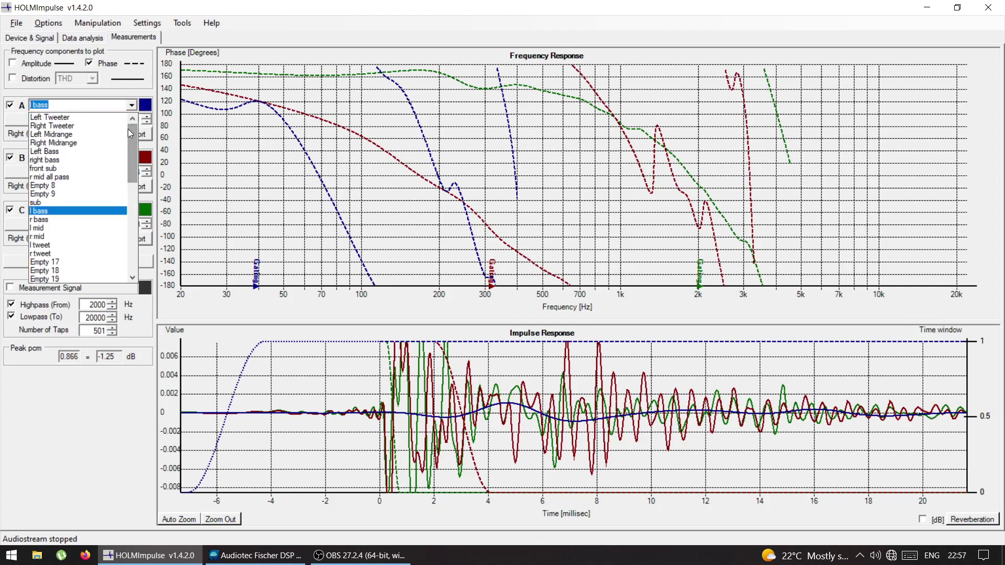
click(82, 135)
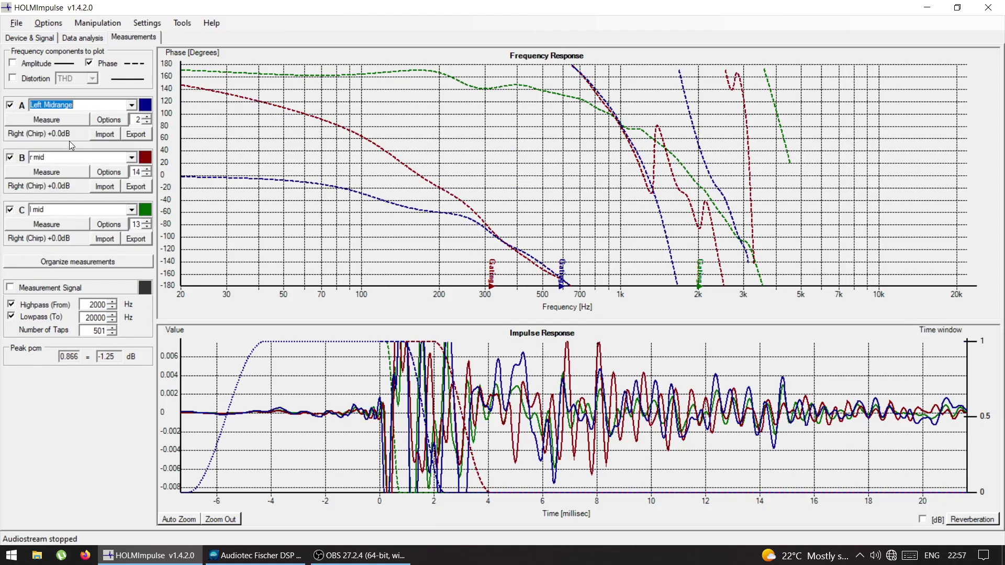
Replace the r mid curve in slot B with l tweet, and plot it.
click(10, 158)
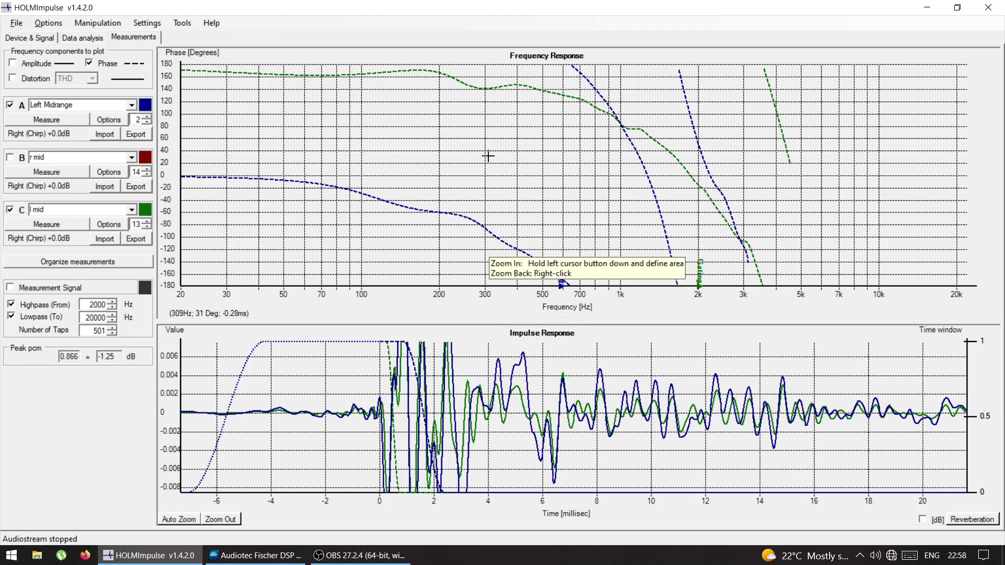
click(131, 157)
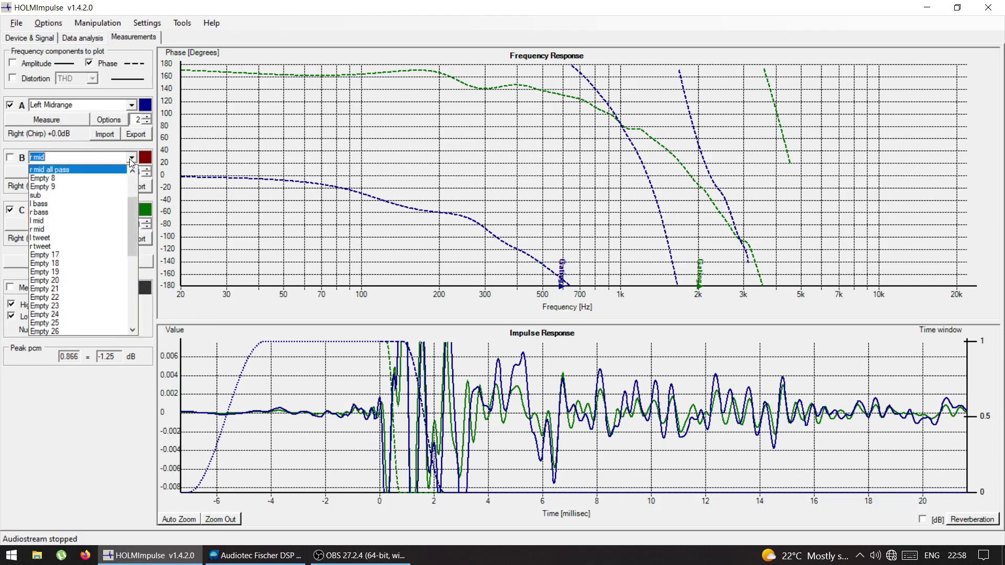
click(106, 239)
click(11, 158)
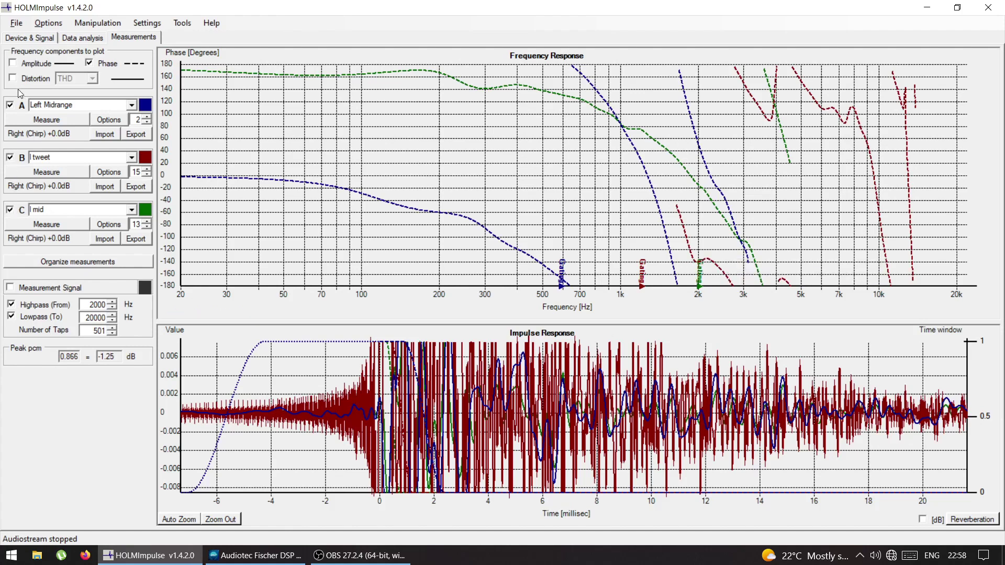
Replace Left Midrange in slot A with Left Bass and then with l bass, keeping slot A plotted.
click(10, 105)
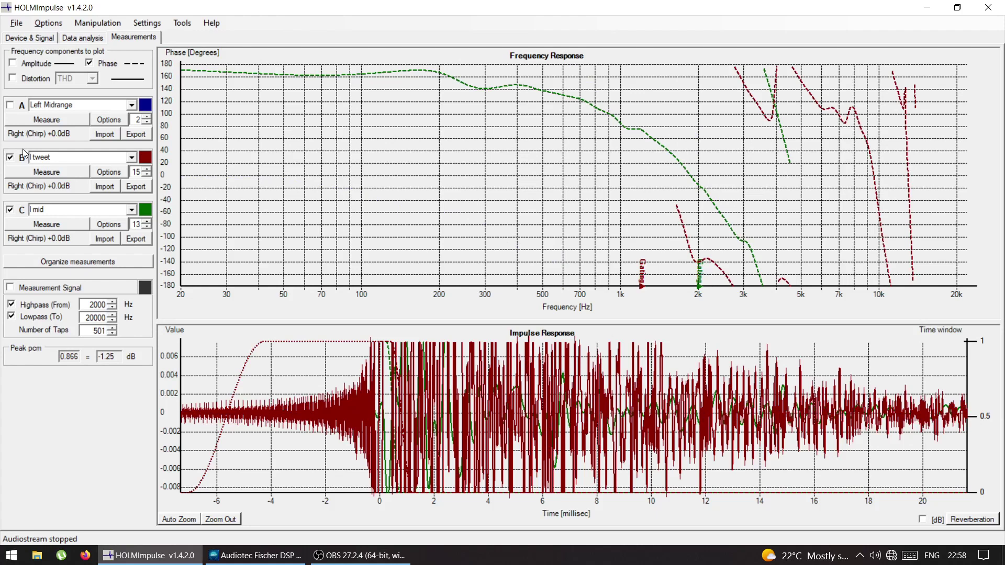
click(131, 105)
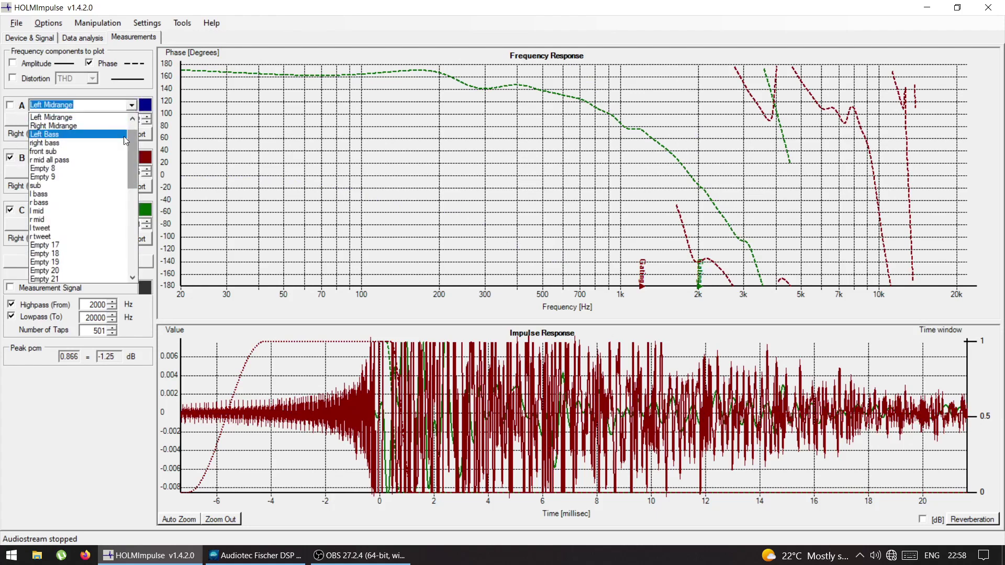
click(97, 135)
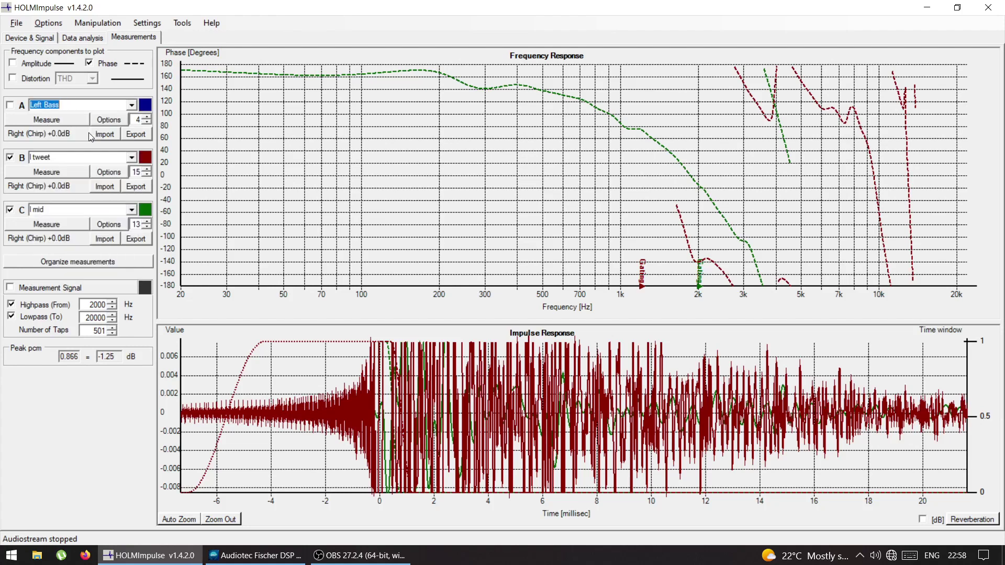
click(9, 105)
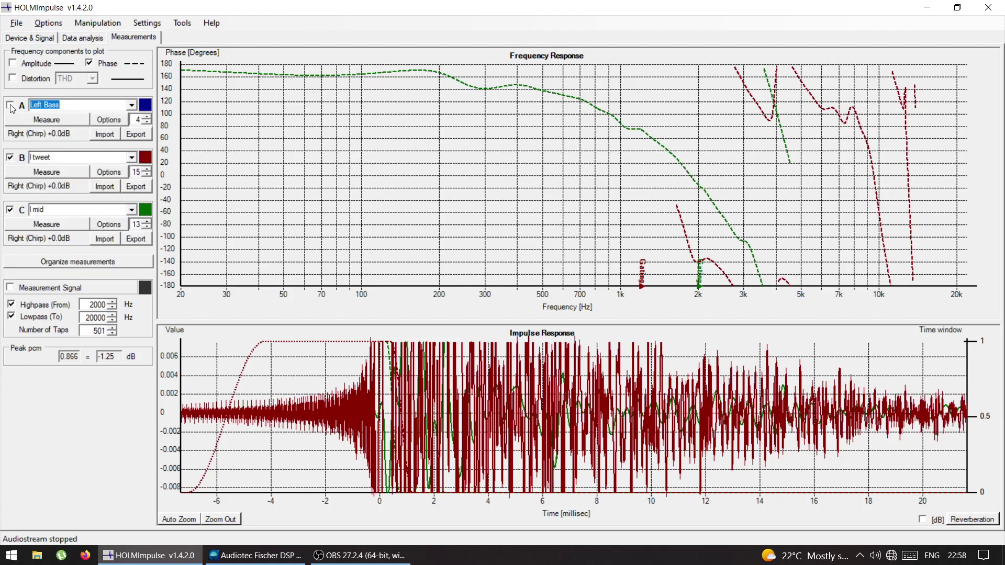
click(132, 106)
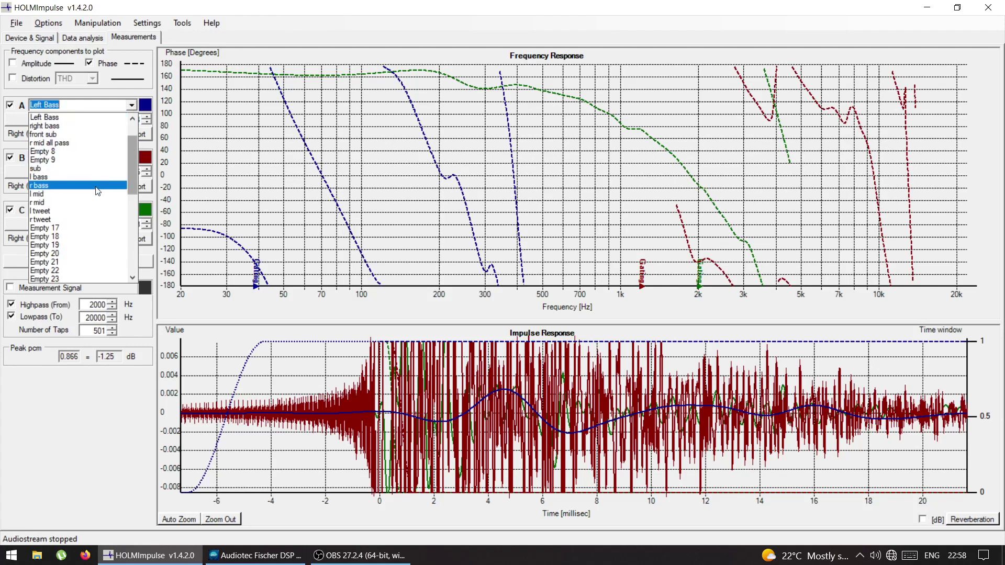
click(68, 178)
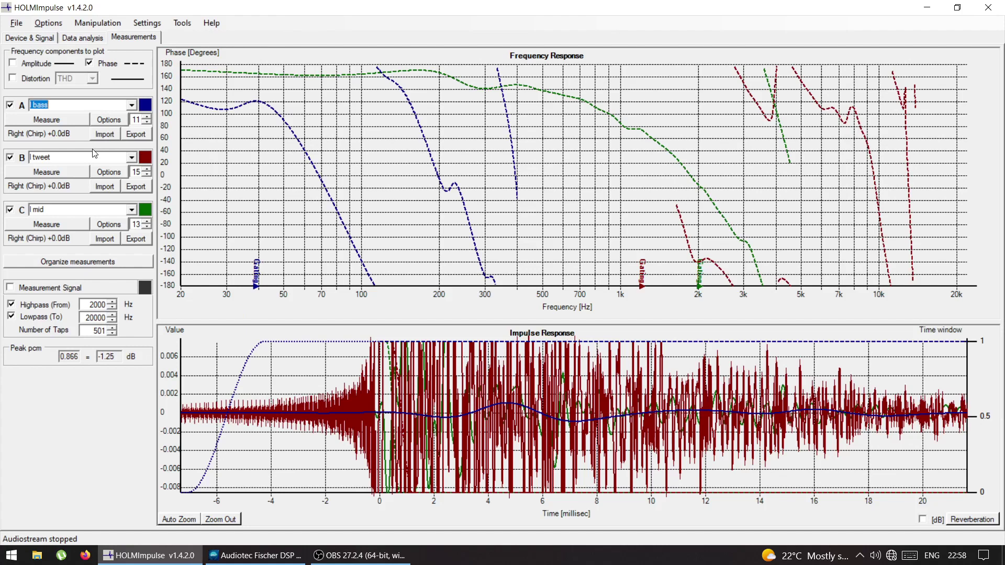
Assign l mid to slot B in place of l tweet, and hide the duplicate l mid curve in slot C.
click(11, 161)
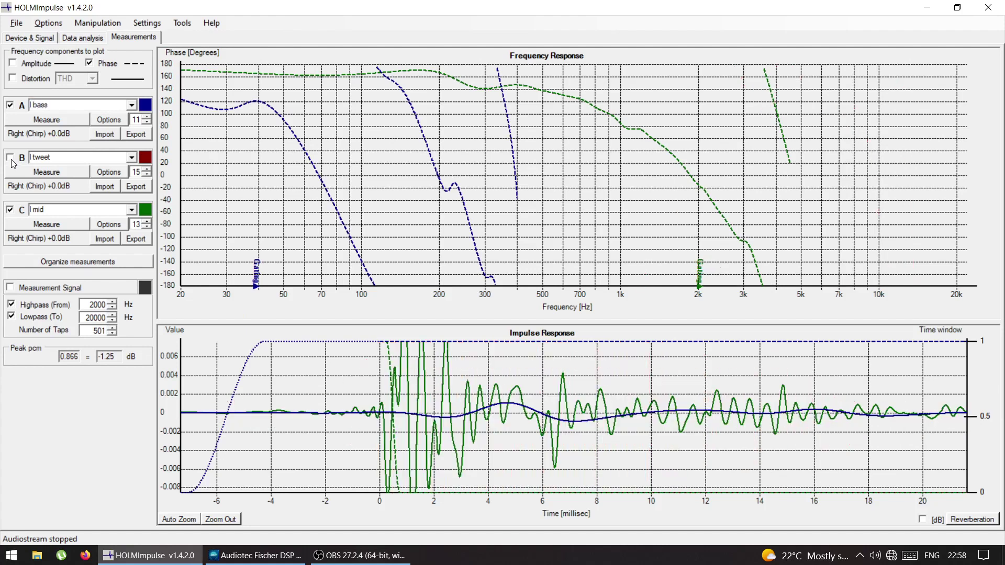
click(10, 158)
click(132, 158)
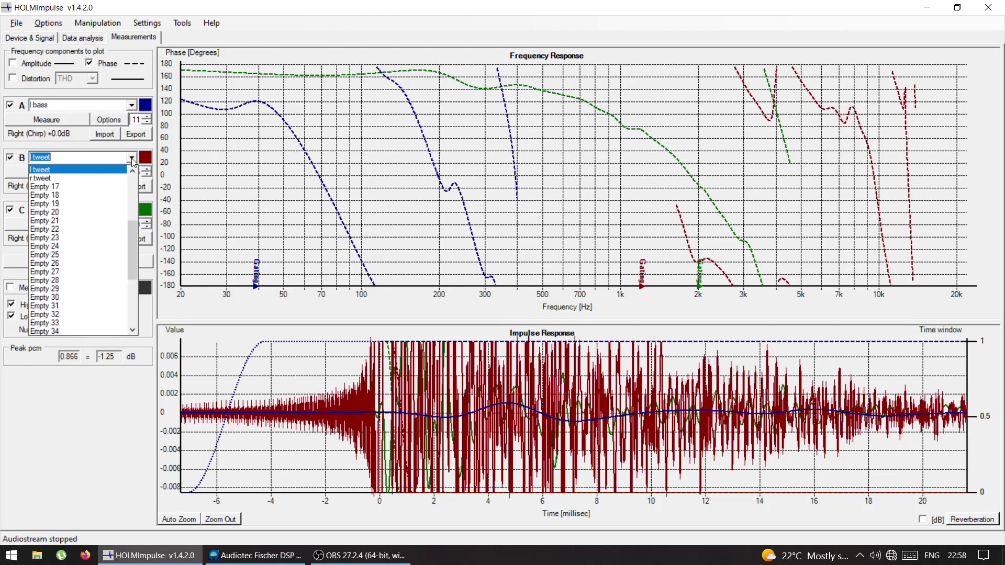
drag(133, 227, 134, 197)
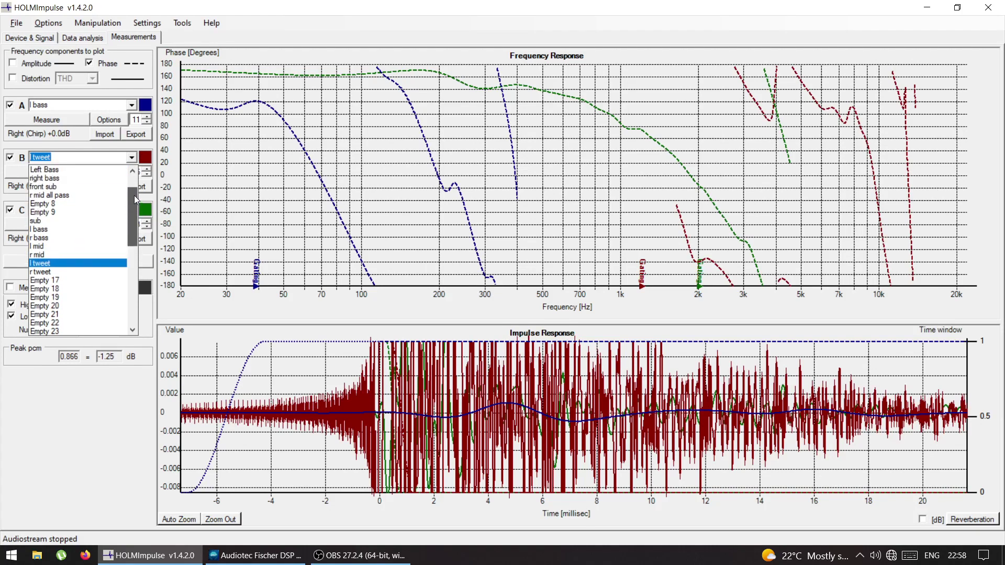
click(68, 246)
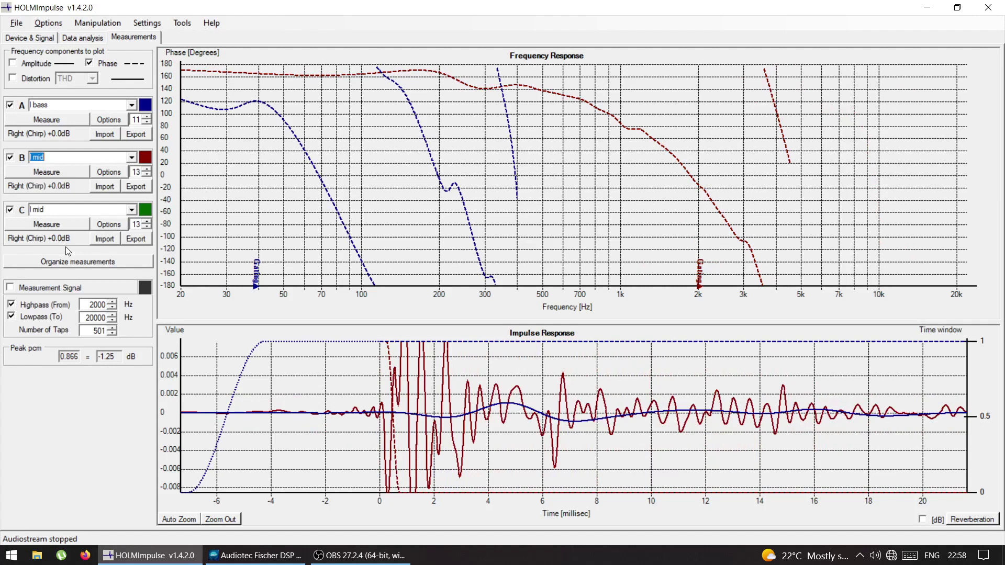
click(10, 211)
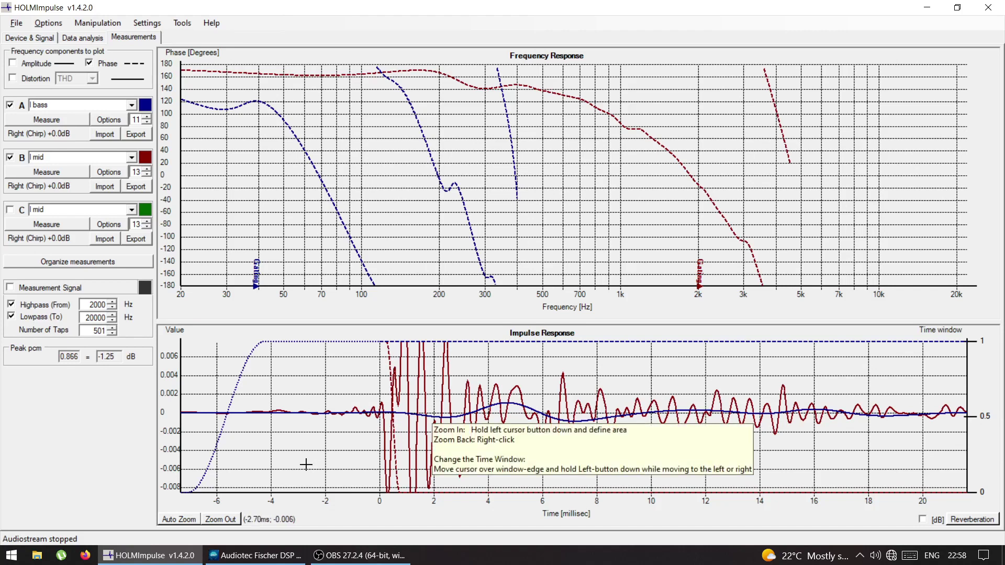
Increase the delay of Output G (Front L Mid) in the Audiotec Fischer DSP PC-Tool's time configuration, and return to HOLMImpulse.
click(274, 558)
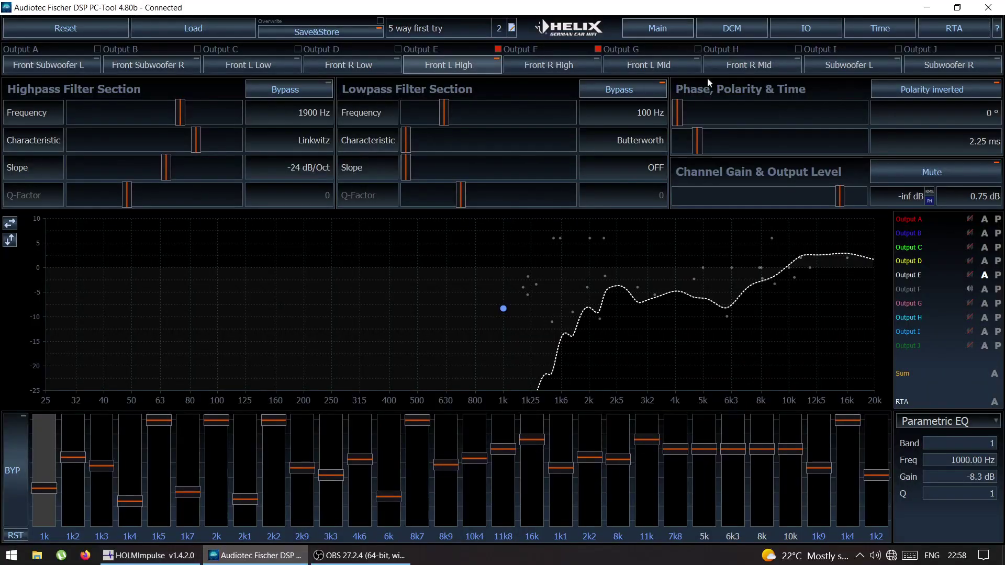
click(877, 30)
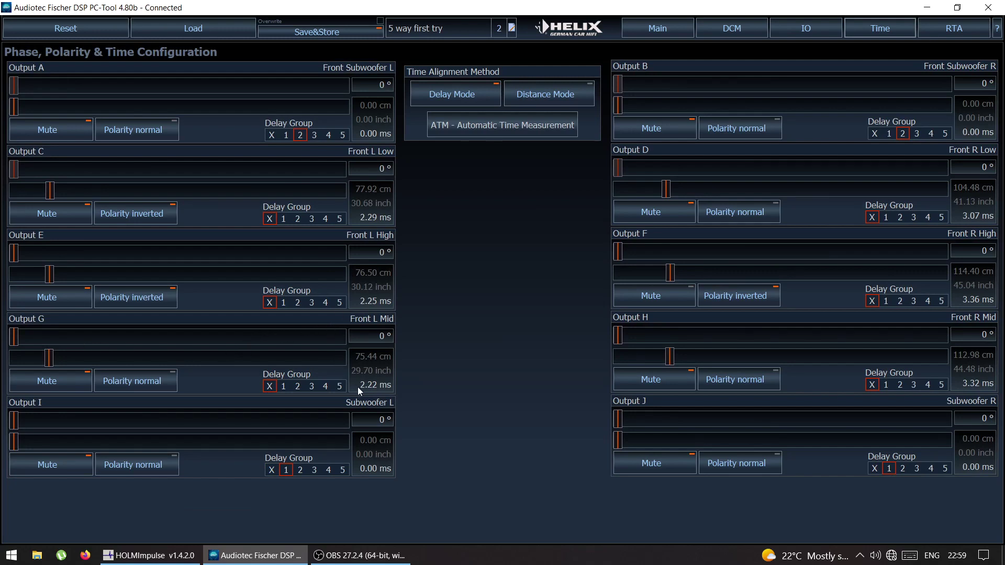
click(48, 358)
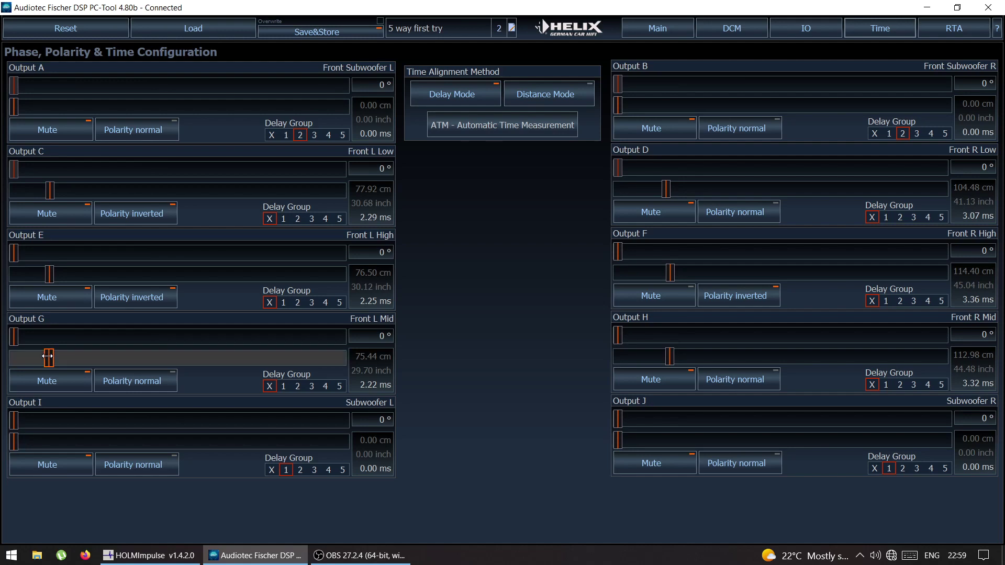
drag(48, 358, 61, 357)
key(alt+Tab)
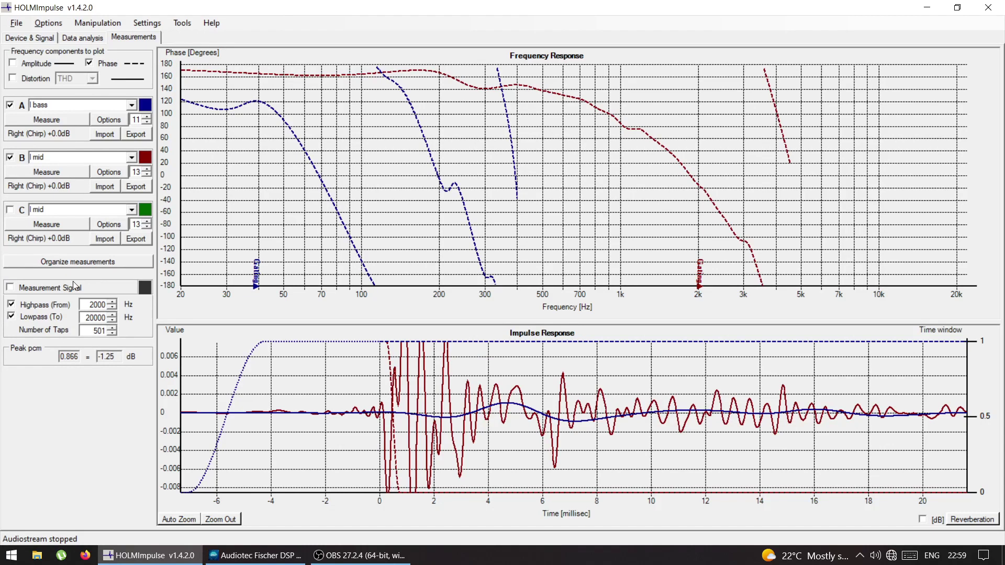
Set the measurement signal's highpass to 150 Hz and its lowpass to 2000 Hz.
double_click(87, 304)
text(15)
double_click(85, 316)
text(20)
Unmute Output G (Front L Mid) in the Audiotec Fischer DSP PC-Tool's main view, and return to HOLMImpulse.
mouse_move(310, 563)
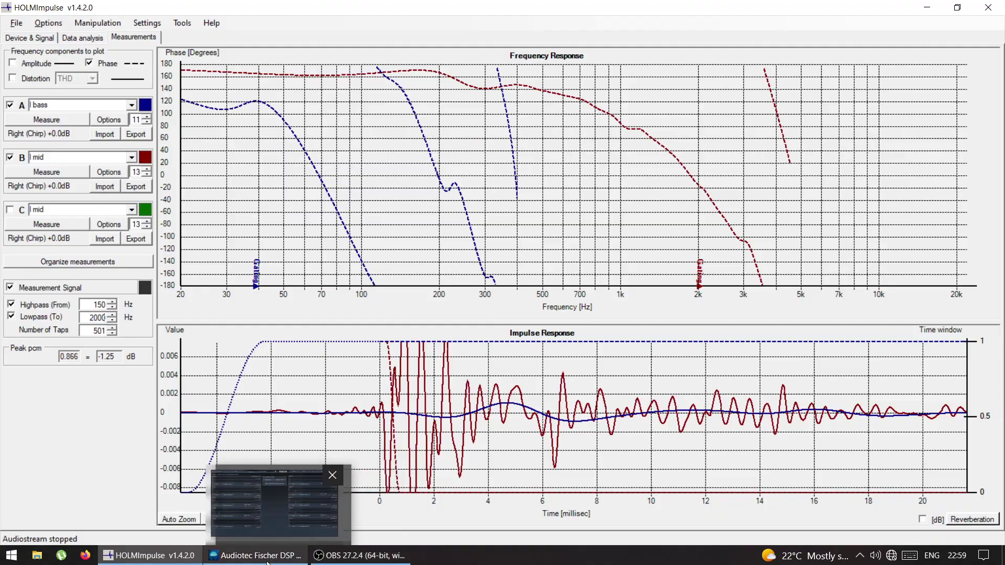
click(257, 555)
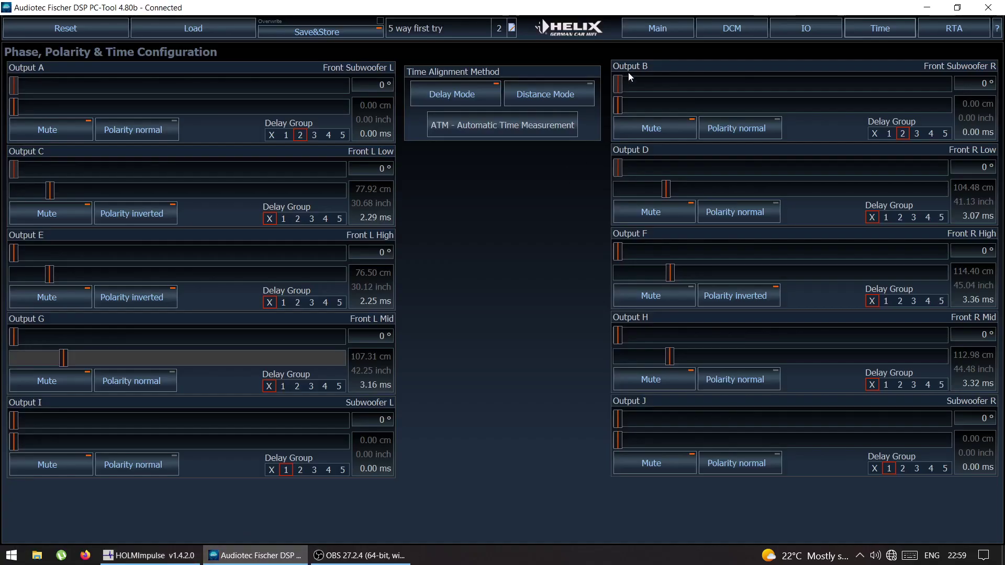
click(661, 32)
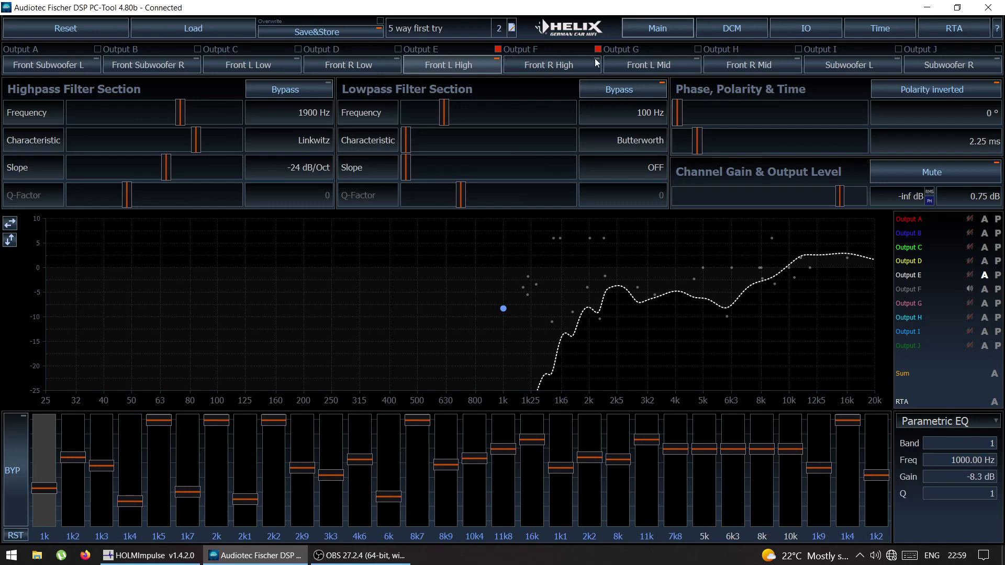
click(664, 67)
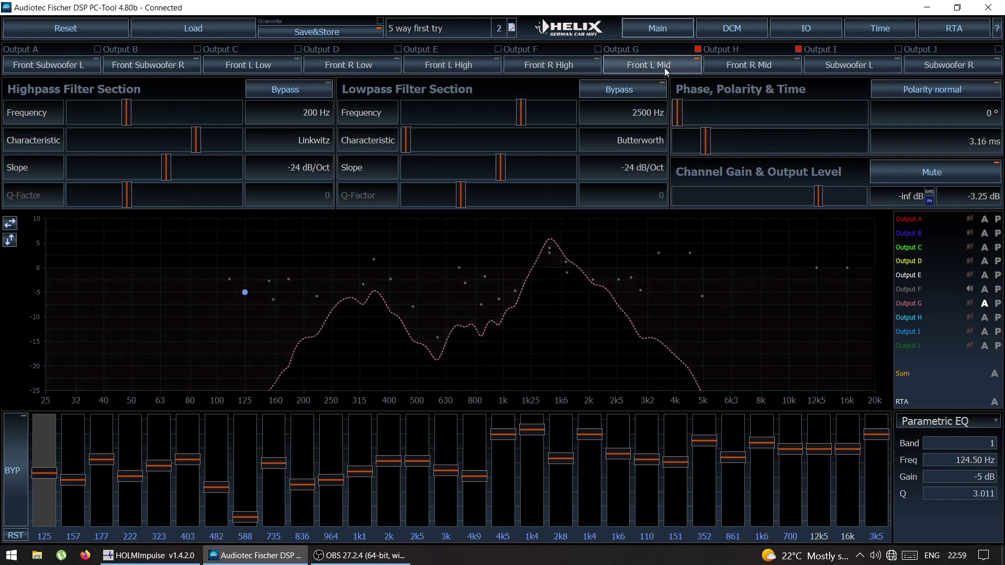
click(970, 303)
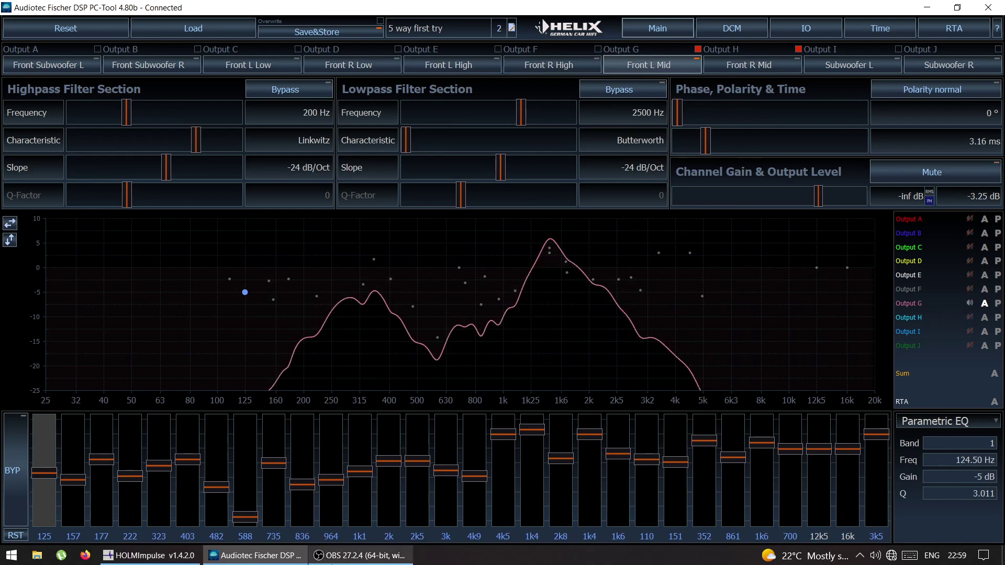
click(155, 556)
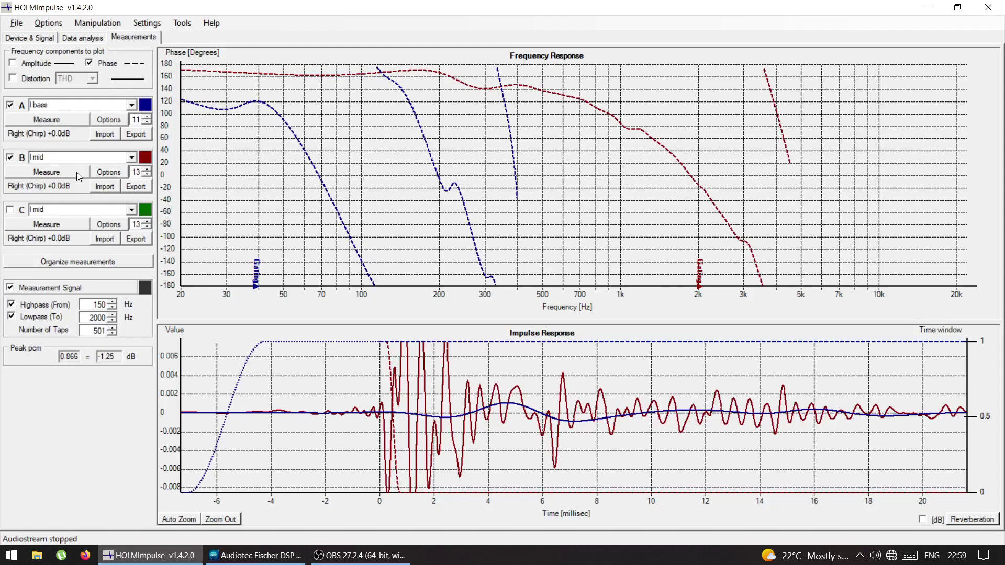
Remeasure l mid in slot B, hide the measurement signal curve, and frame the impulse response from about -6 to 33 ms.
click(55, 174)
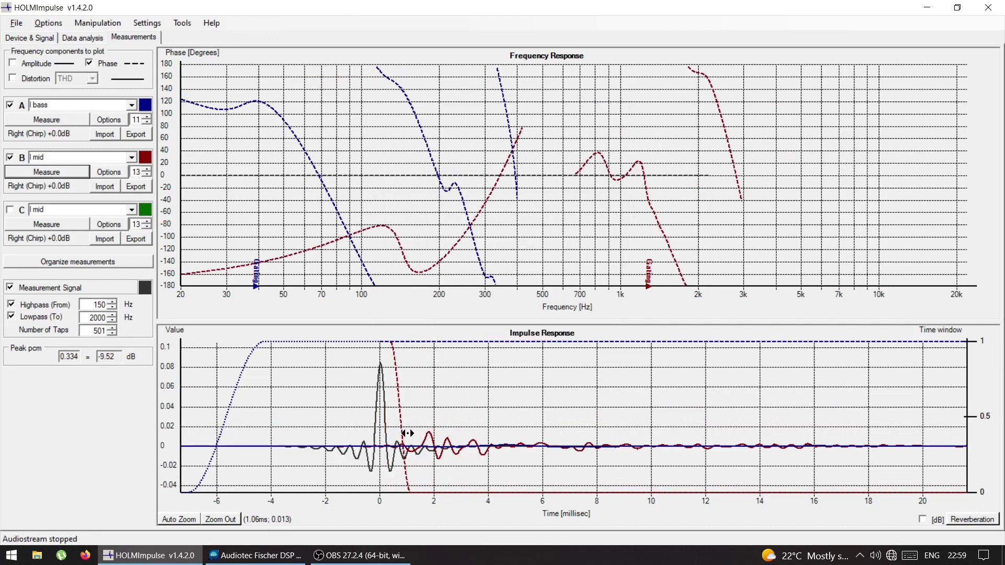
right_click(513, 413)
click(33, 289)
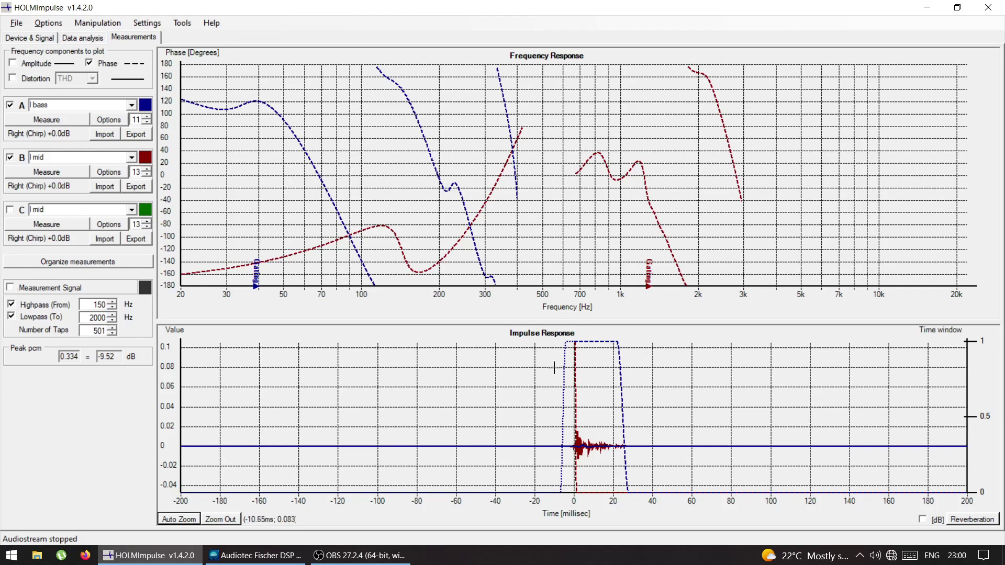
drag(553, 369, 587, 442)
right_click(587, 443)
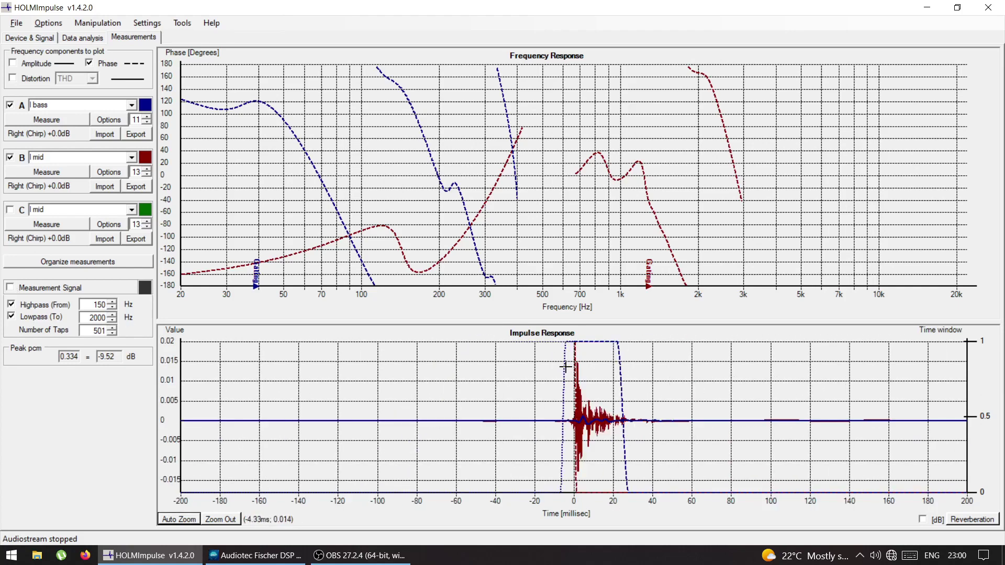
drag(562, 361, 649, 477)
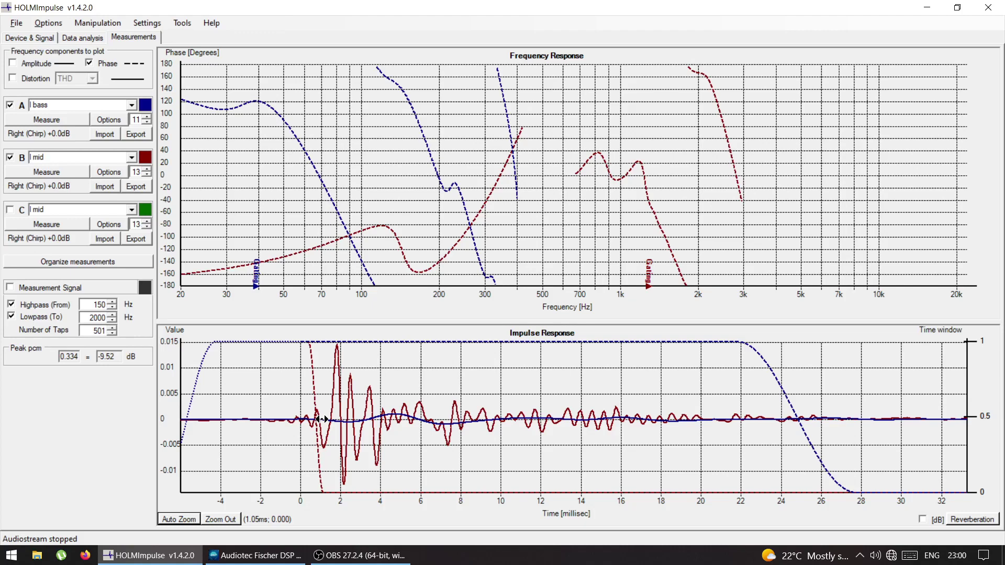
Set the delay of Output G (Front L Mid) to 4.16 ms in the DSP PC-Tool's time configuration, and remeasure l mid in HOLMImpulse.
key(alt+Tab)
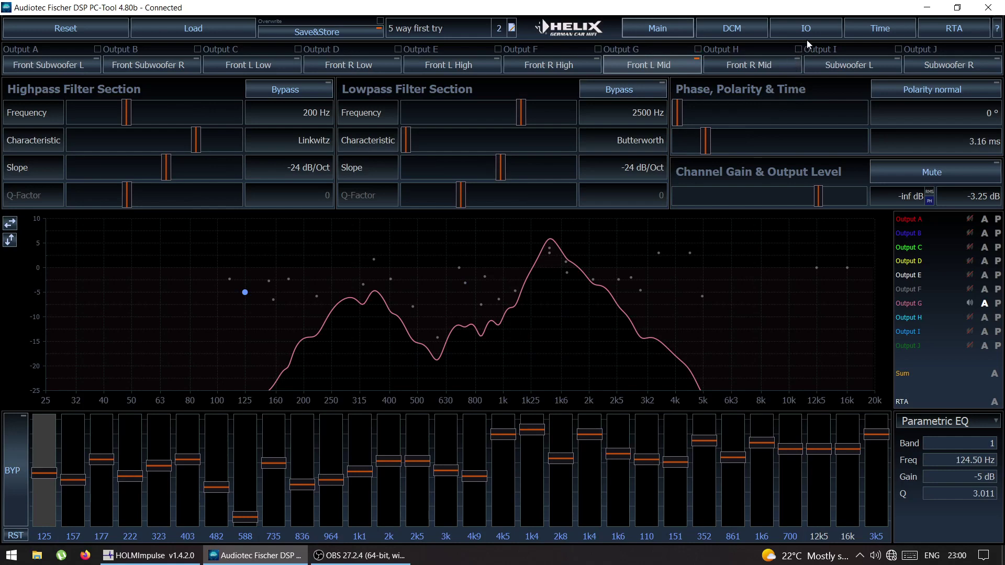
click(853, 34)
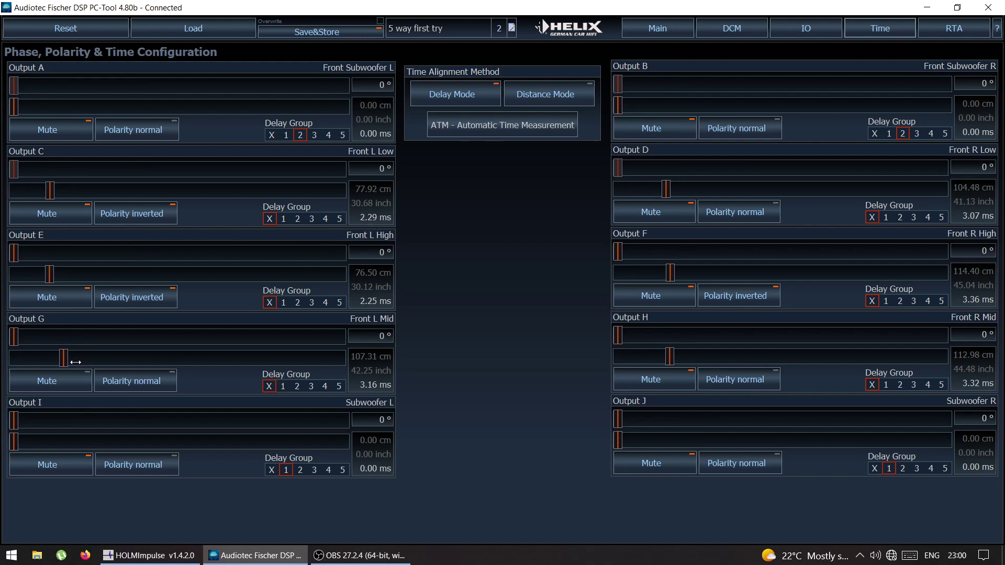
drag(63, 360, 79, 361)
key(alt+Tab)
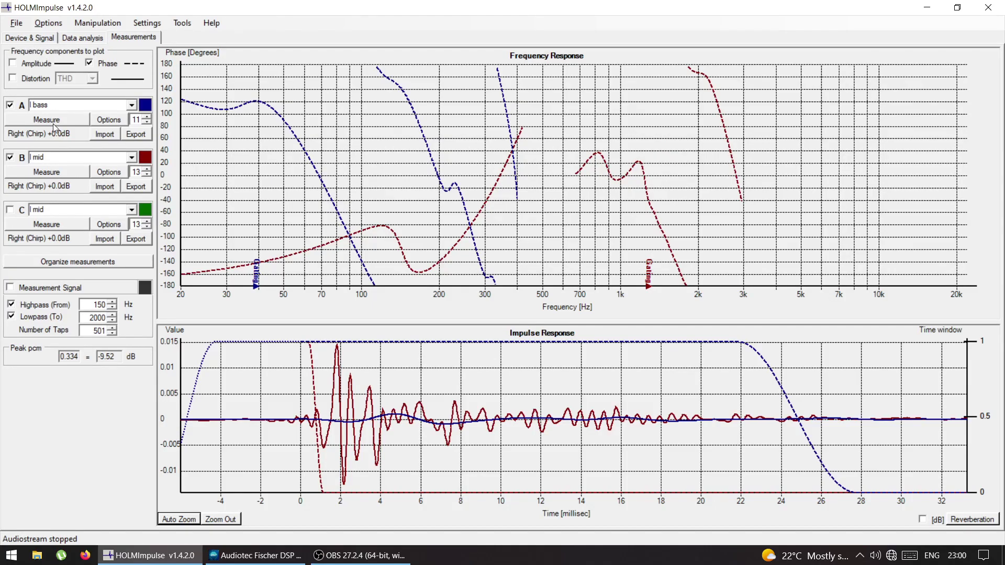
click(49, 172)
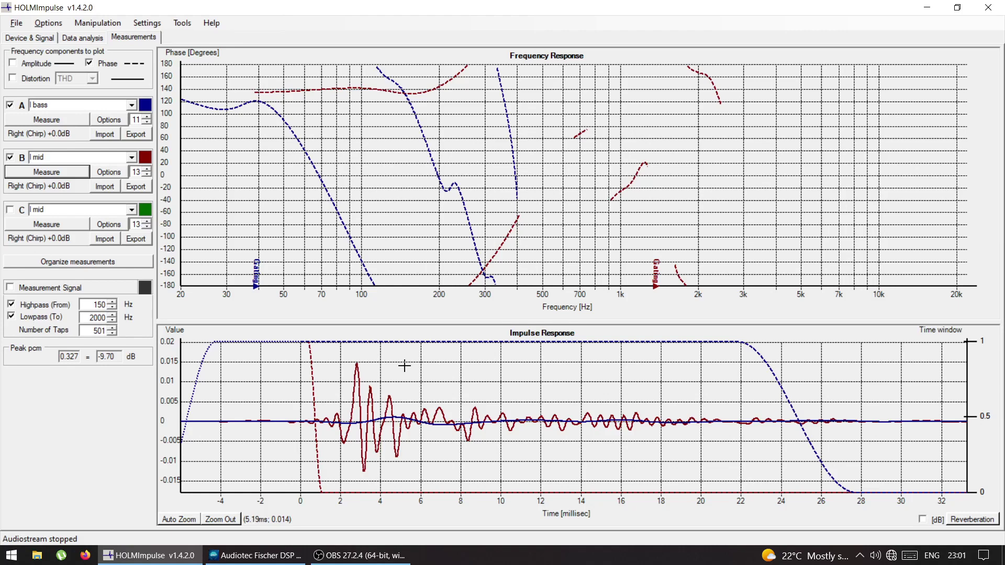
Reduce Output G's delay to 1.99 ms in the DSP PC-Tool, and remeasure l mid in slot B in HOLMImpulse.
key(alt+Tab)
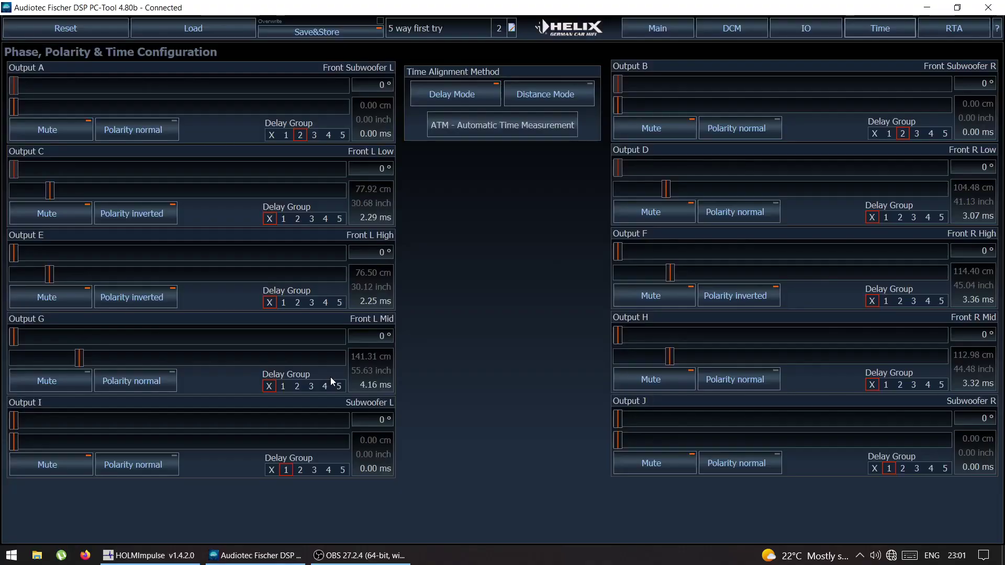
drag(82, 361, 48, 361)
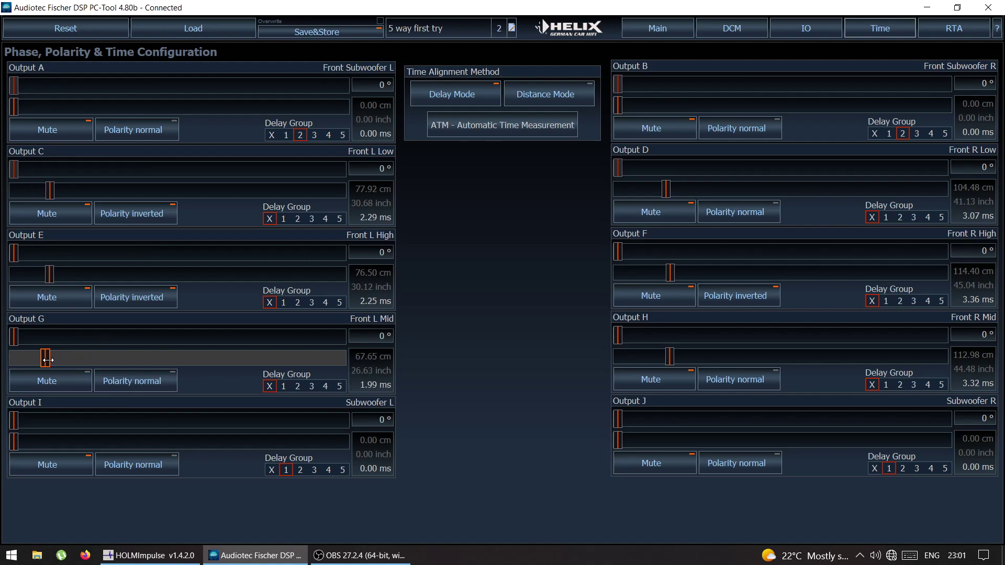
key(alt+Tab)
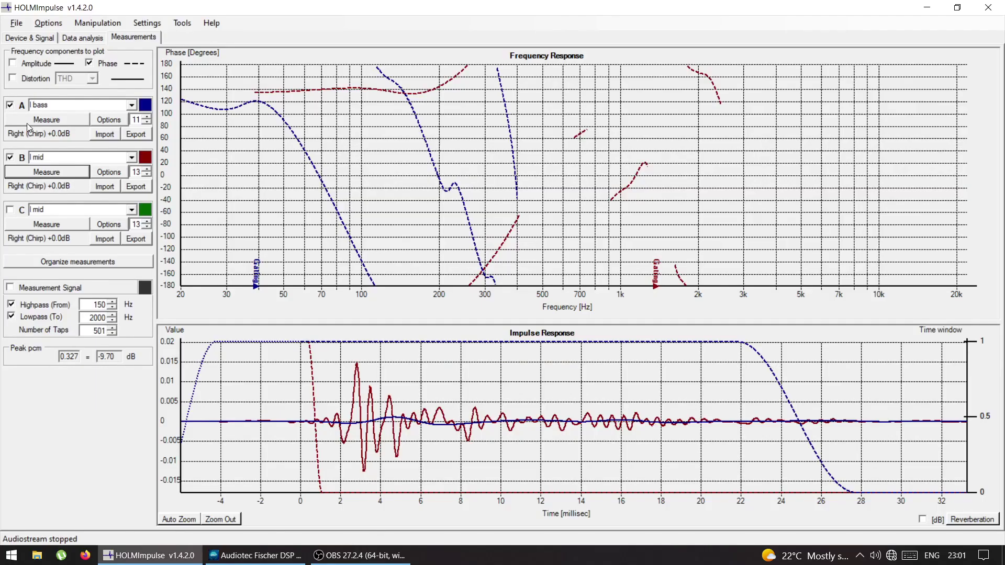
click(63, 173)
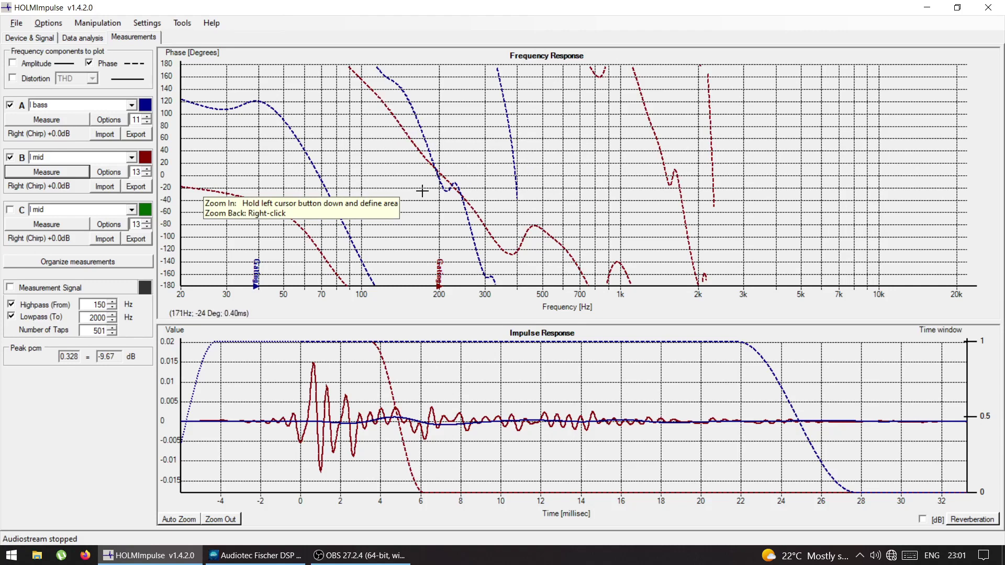
Fine-tune Output G's delay to 2.10 ms in the DSP PC-Tool, and take a new l mid measurement in slot B in HOLMImpulse.
key(alt+Tab)
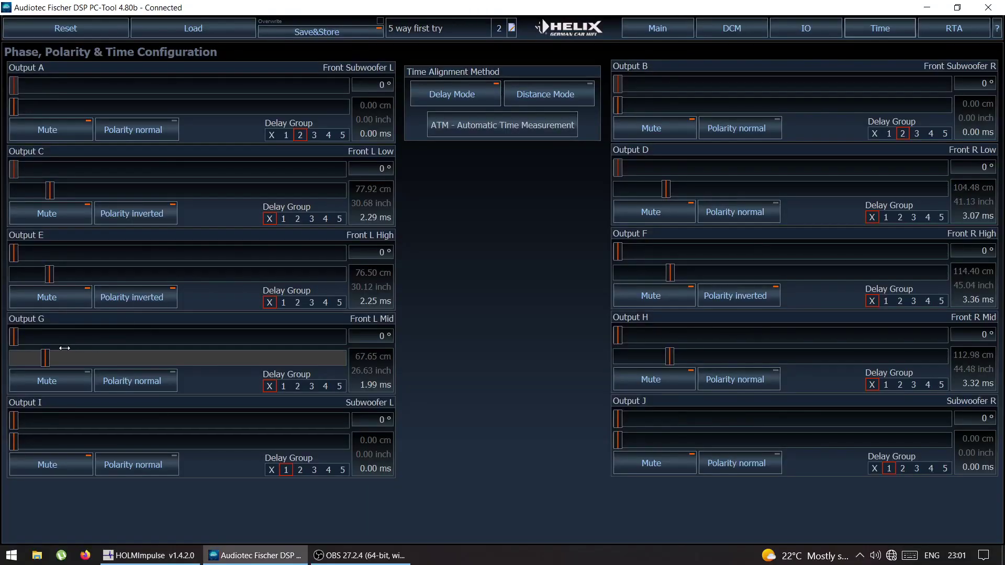
drag(46, 354, 46, 359)
key(alt+Tab)
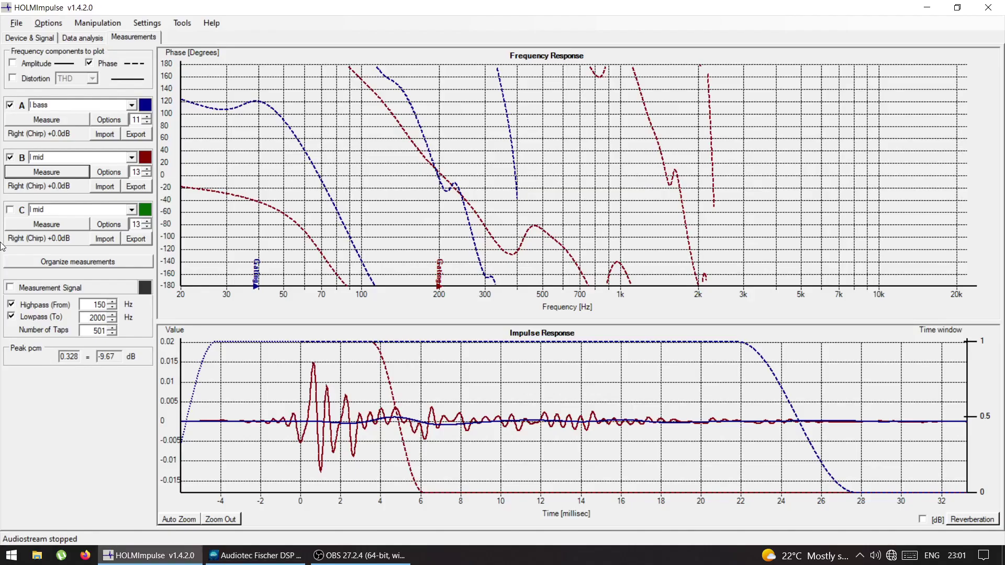
click(35, 172)
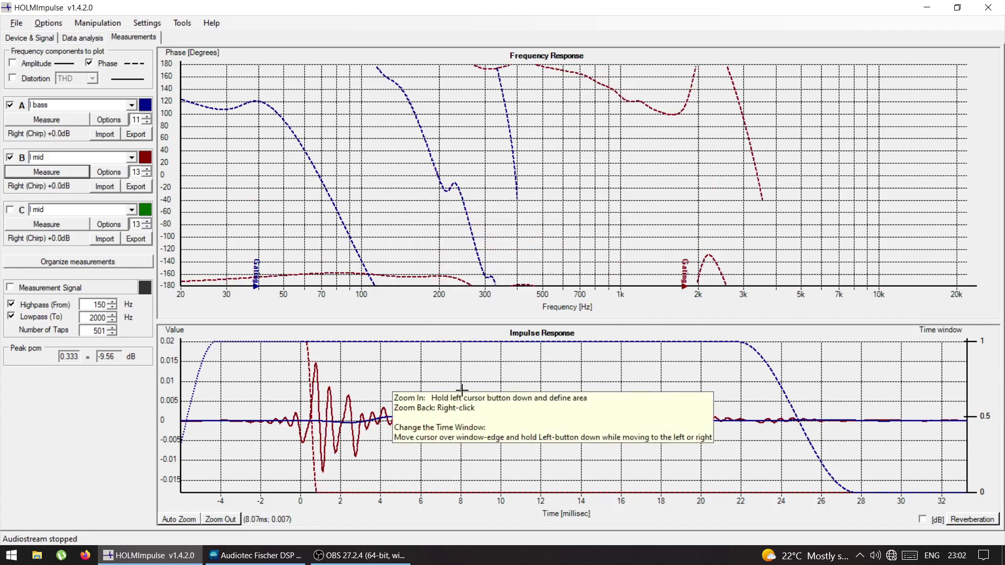
Adjust the impulse time windows of l bass and l mid so that both fall off together at about 11 ms.
click(311, 417)
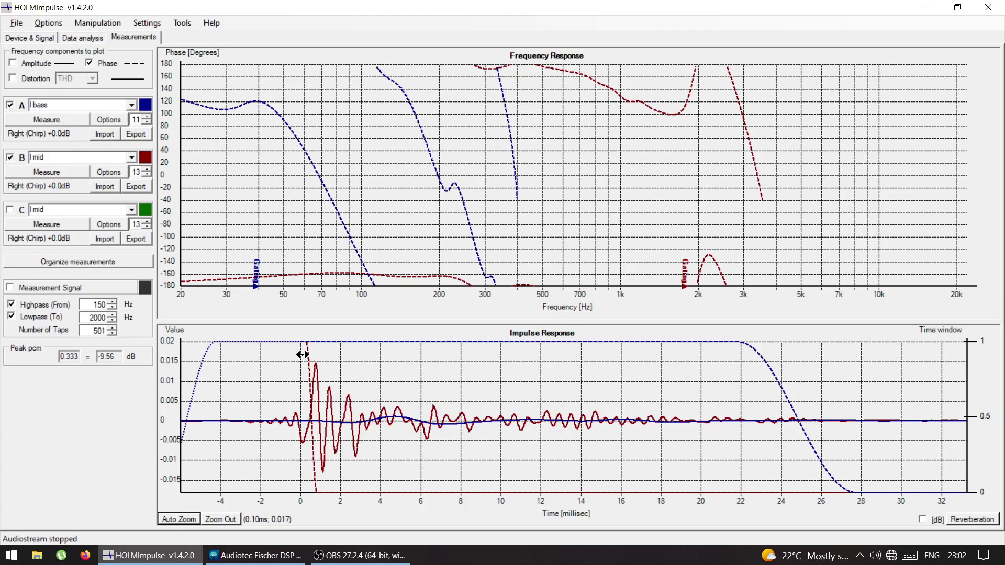
mouse_move(304, 355)
mouse_down()
mouse_move(434, 415)
mouse_move(291, 396)
mouse_move(806, 379)
mouse_move(793, 389)
mouse_up()
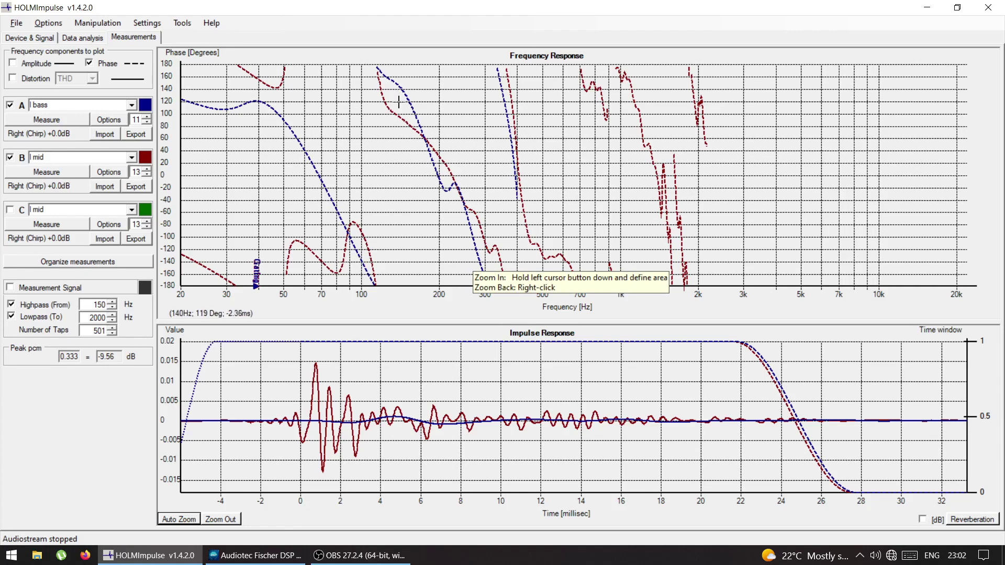
drag(796, 417, 636, 419)
drag(768, 375, 460, 456)
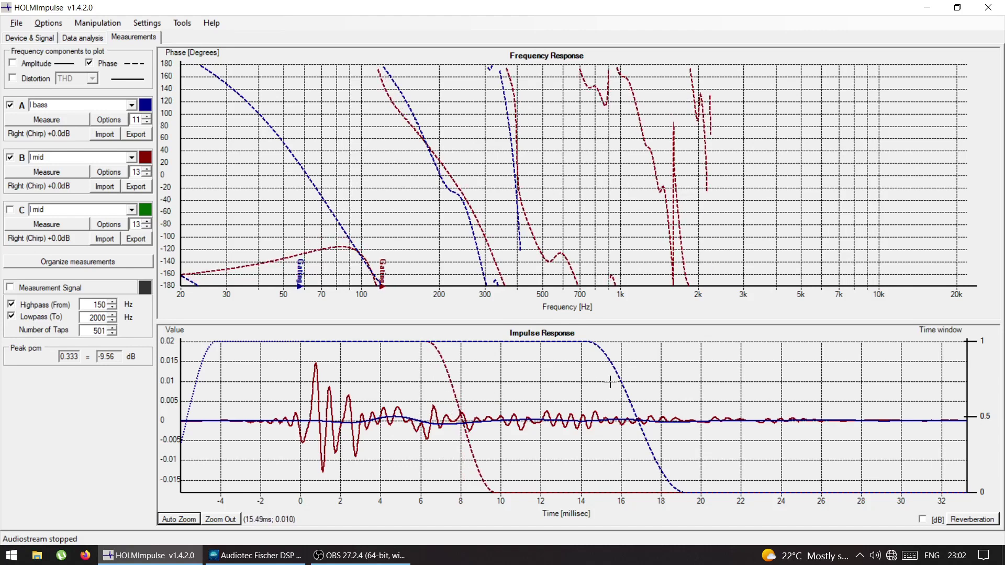
mouse_move(622, 382)
mouse_down()
mouse_move(521, 429)
mouse_move(437, 429)
mouse_move(516, 426)
mouse_move(456, 427)
mouse_move(551, 406)
mouse_move(408, 421)
mouse_move(552, 403)
mouse_move(419, 416)
mouse_move(494, 401)
mouse_move(523, 406)
mouse_move(455, 414)
mouse_move(544, 402)
mouse_move(554, 418)
mouse_up()
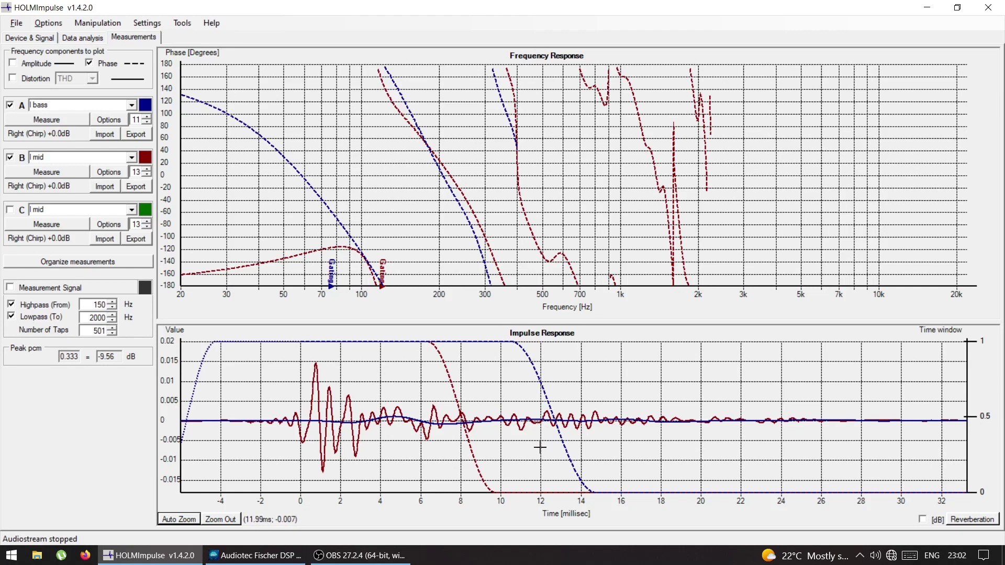
mouse_move(447, 375)
mouse_down()
mouse_move(461, 408)
mouse_move(562, 421)
mouse_move(524, 426)
mouse_up()
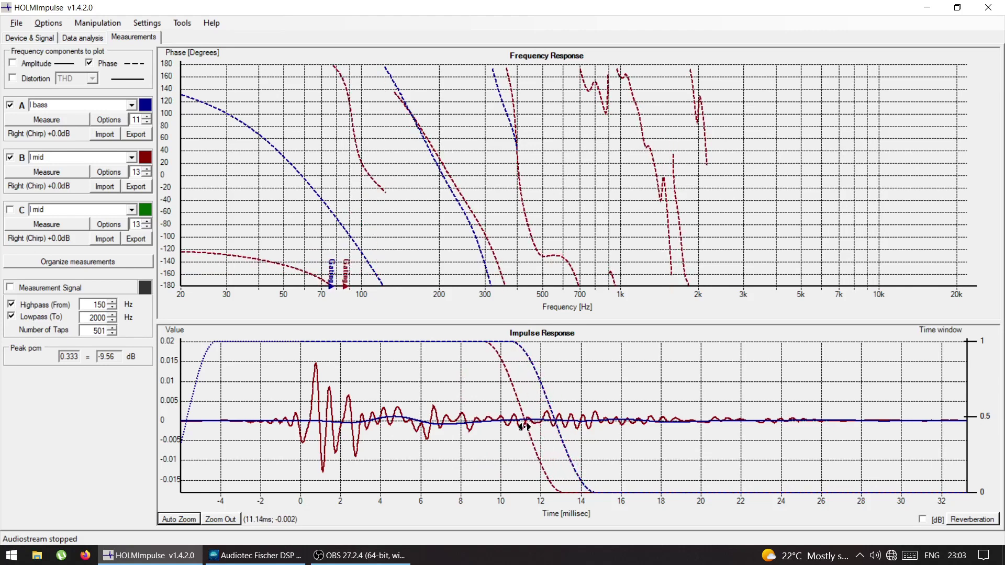
drag(537, 386, 523, 420)
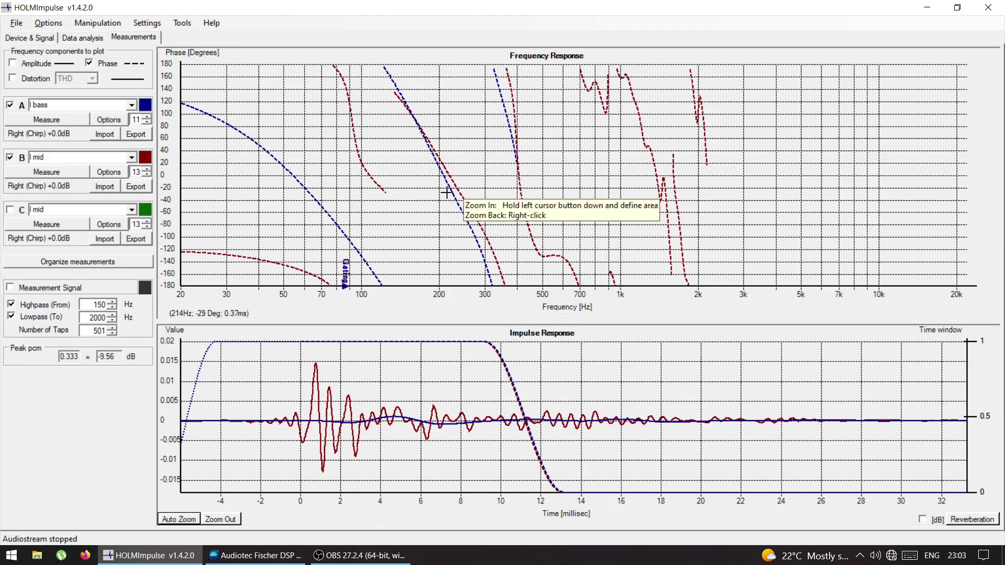
Raise the delay of Output G (Front L Mid) slightly in the DSP PC-Tool's time configuration, and return to HOLMImpulse.
key(alt+Tab)
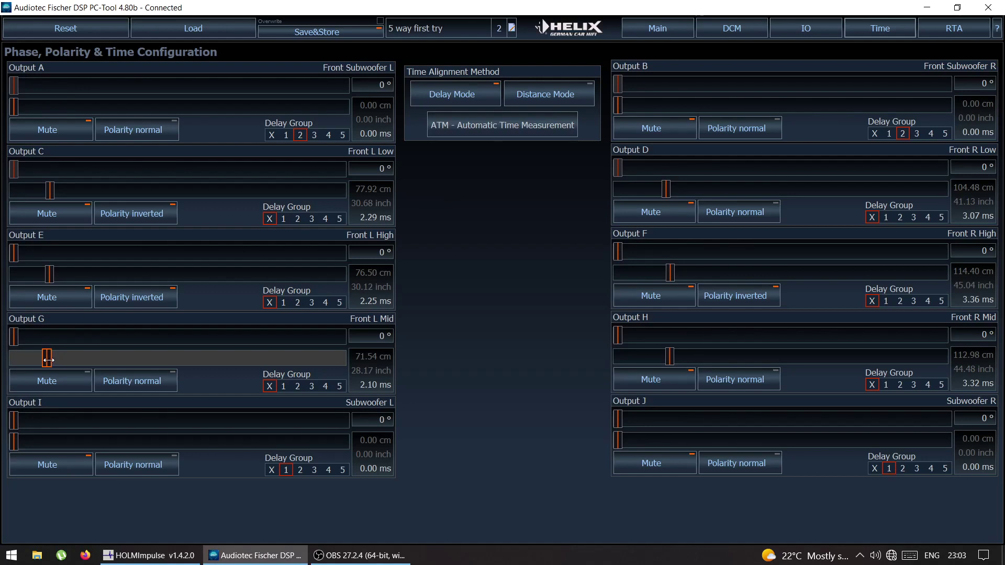
scroll(48, 360, up, 1)
scroll(48, 360, up, 5)
key(alt+Tab)
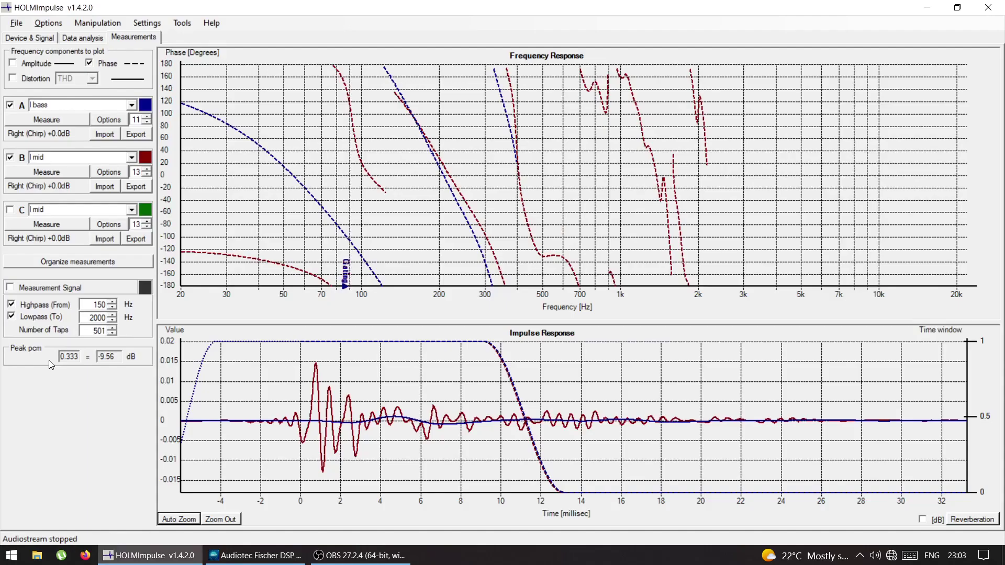
Remeasure l mid in slot B and extend its time window to match the l bass window at about 11 ms.
click(47, 174)
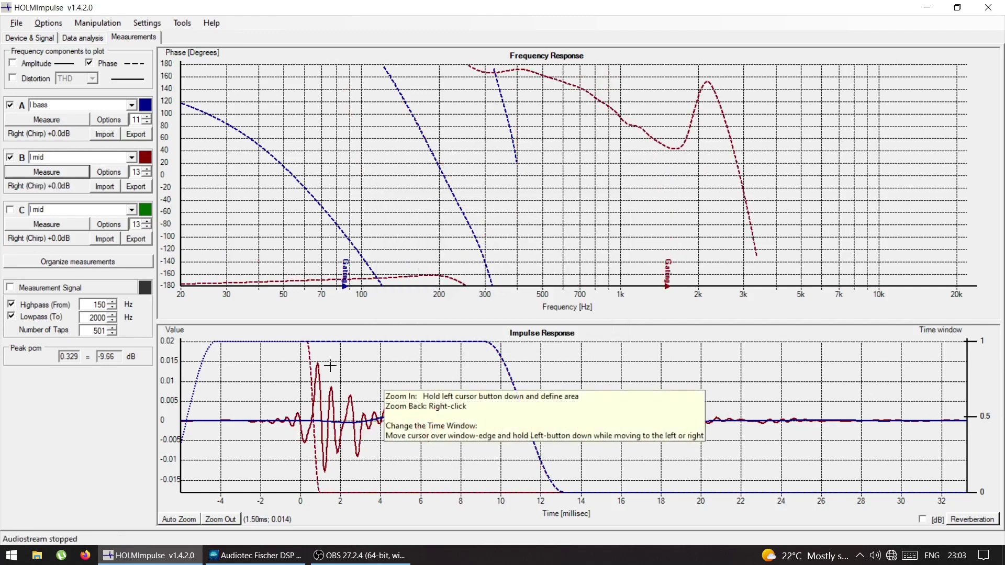
drag(313, 367, 526, 432)
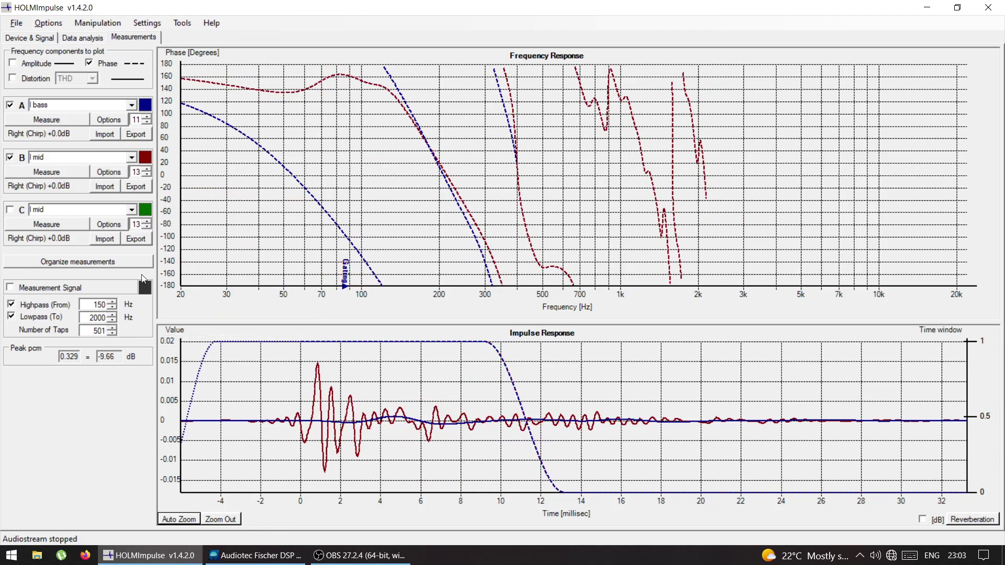
Assign r mid to slot C, plot it, and extend its time window to match the l bass and l mid windows.
click(132, 211)
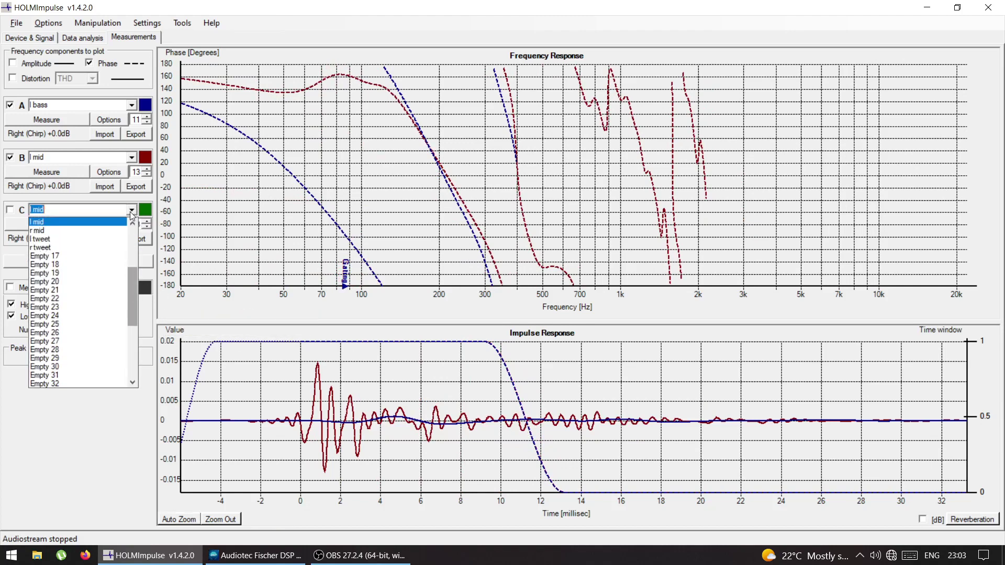
click(111, 230)
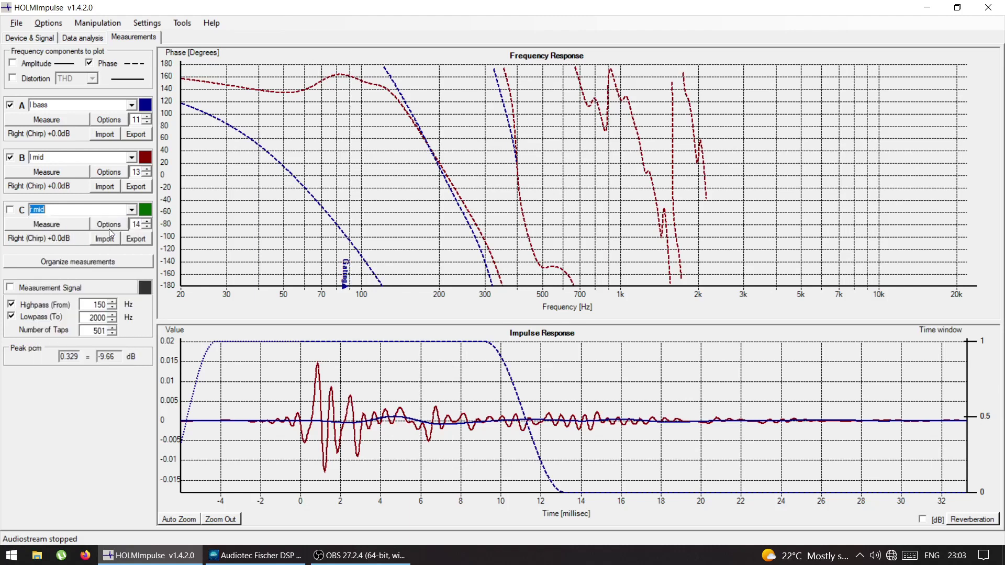
click(11, 211)
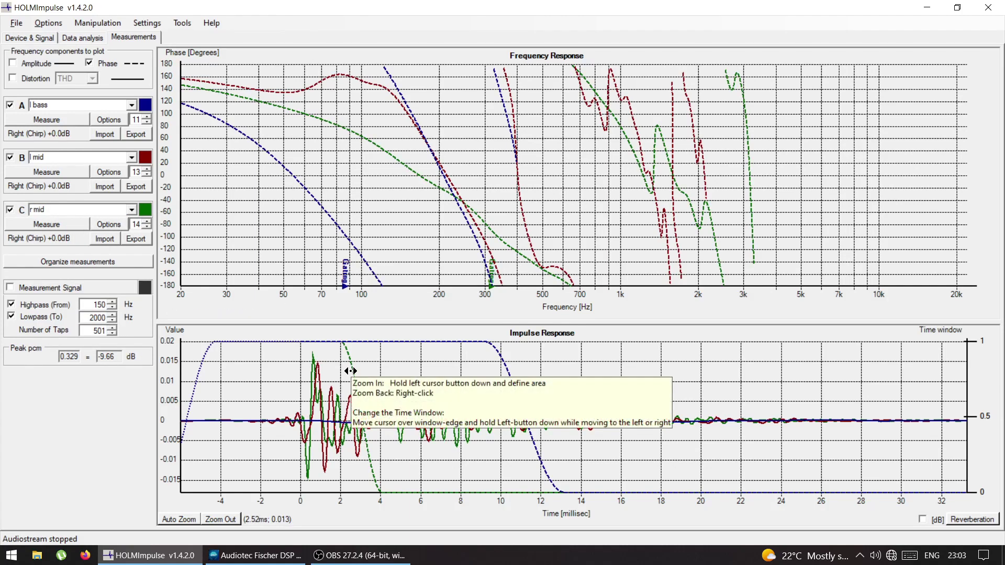
drag(351, 370, 520, 385)
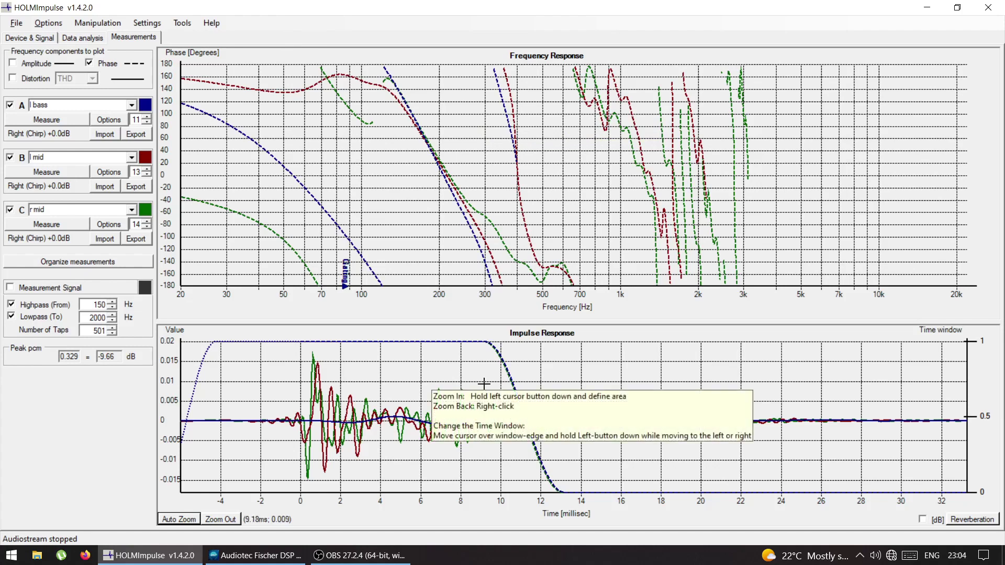
Extend the impulse time windows of l bass, l mid and r mid so that all three fall off together at about 17 ms.
drag(525, 418, 650, 418)
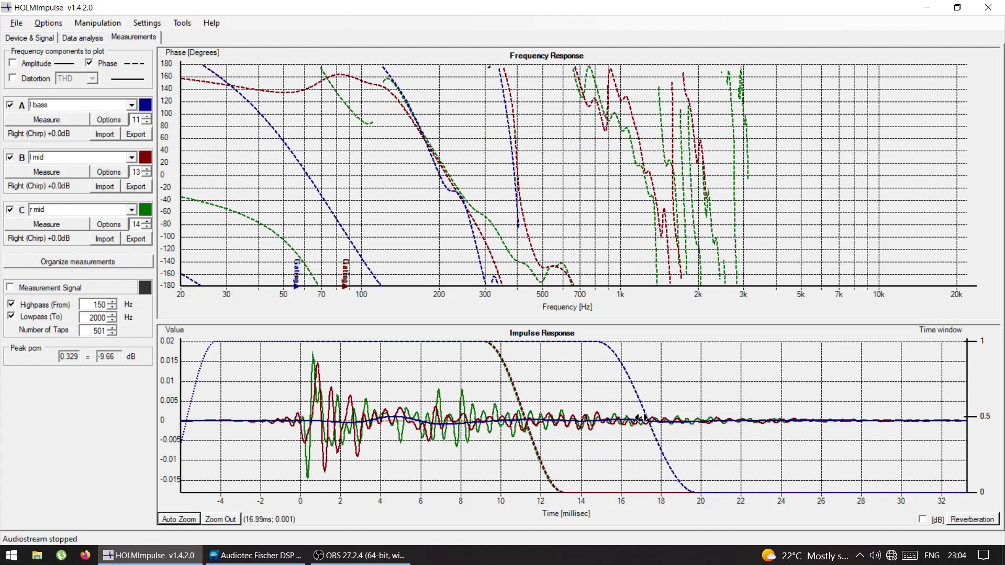
drag(510, 386, 634, 385)
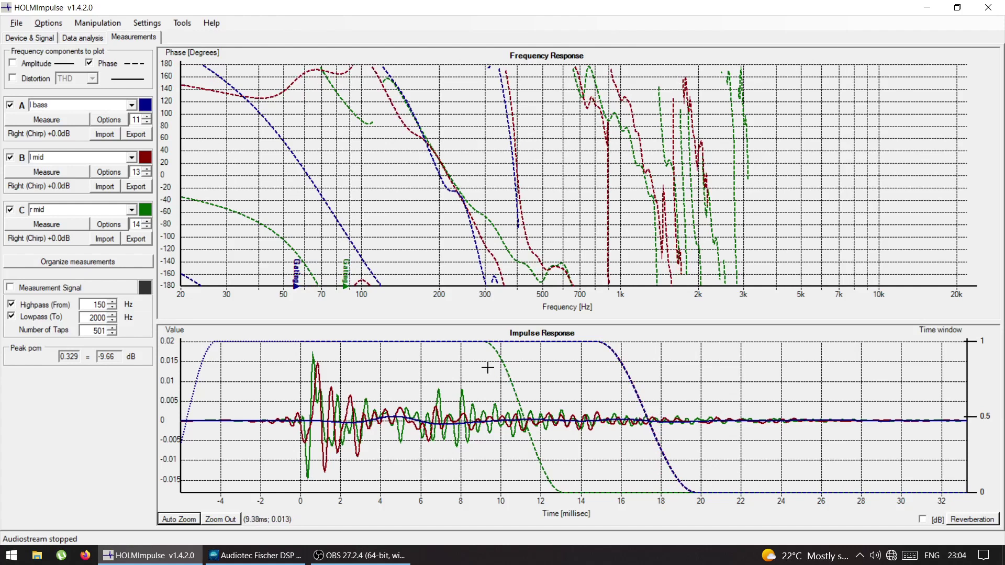
drag(500, 371, 646, 421)
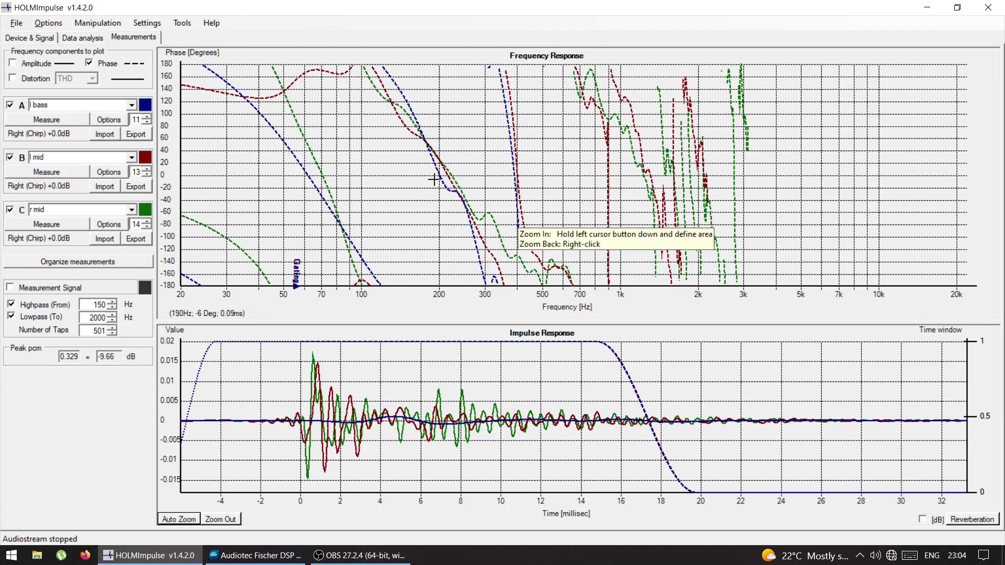
Toggle the r mid curve off and on repeatedly to compare its phase with l bass and l mid.
click(10, 211)
click(10, 210)
click(10, 211)
click(10, 211)
click(10, 211)
click(10, 210)
Hide l bass and toggle the r mid curve repeatedly to compare its phase and impulse directly with l mid.
click(10, 107)
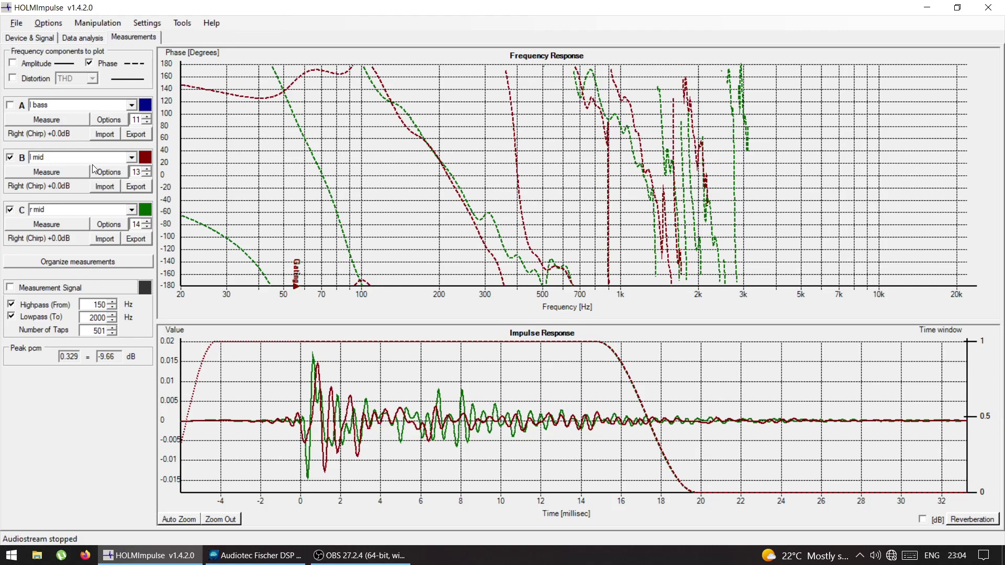
click(10, 210)
click(10, 210)
click(10, 210)
click(10, 210)
click(10, 210)
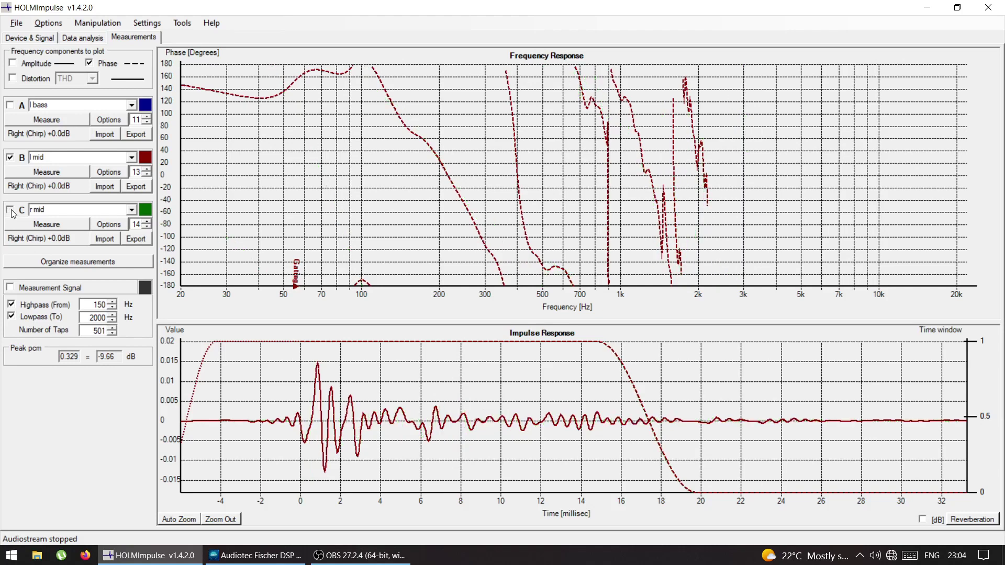
click(10, 210)
click(10, 210)
click(10, 210)
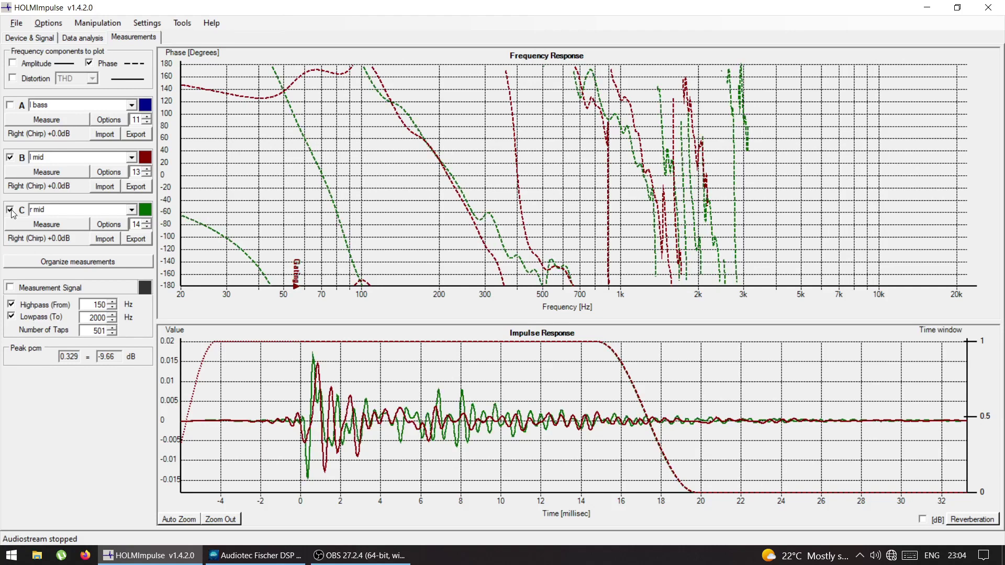
click(10, 210)
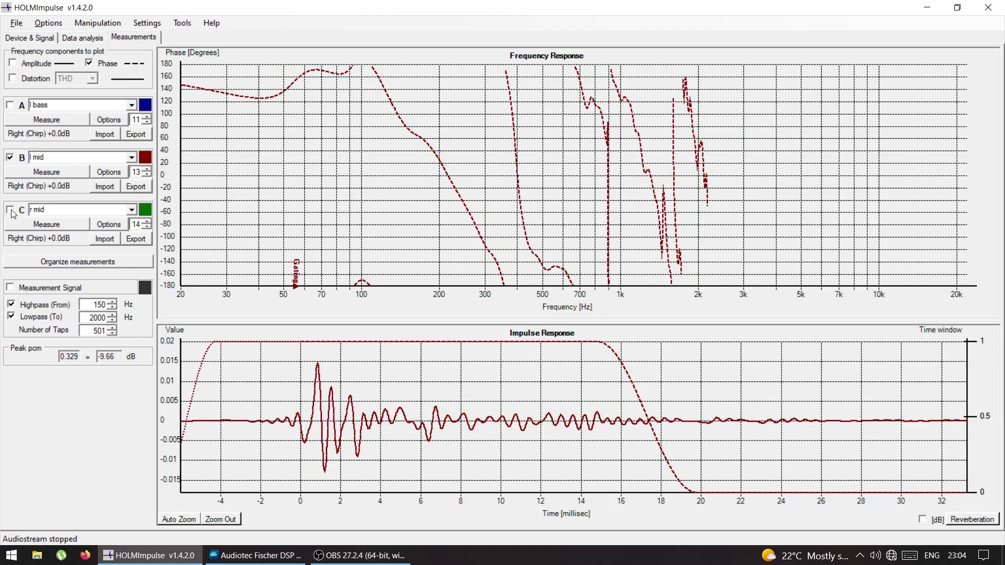
click(10, 210)
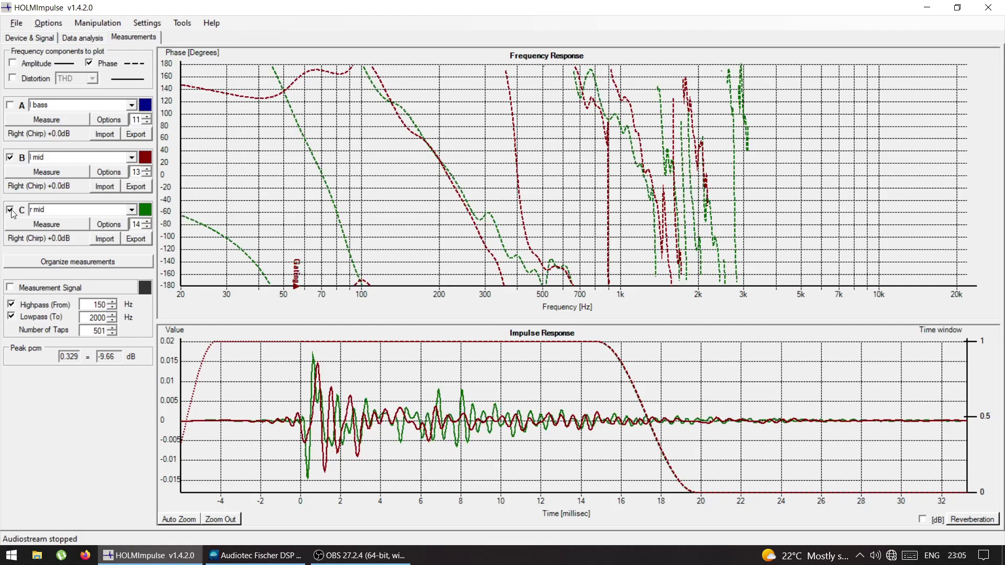
Lower the delay of Output H (Front R Mid) to 3.25 ms in the DSP PC-Tool's time configuration, and return to HOLMImpulse.
key(alt+Tab)
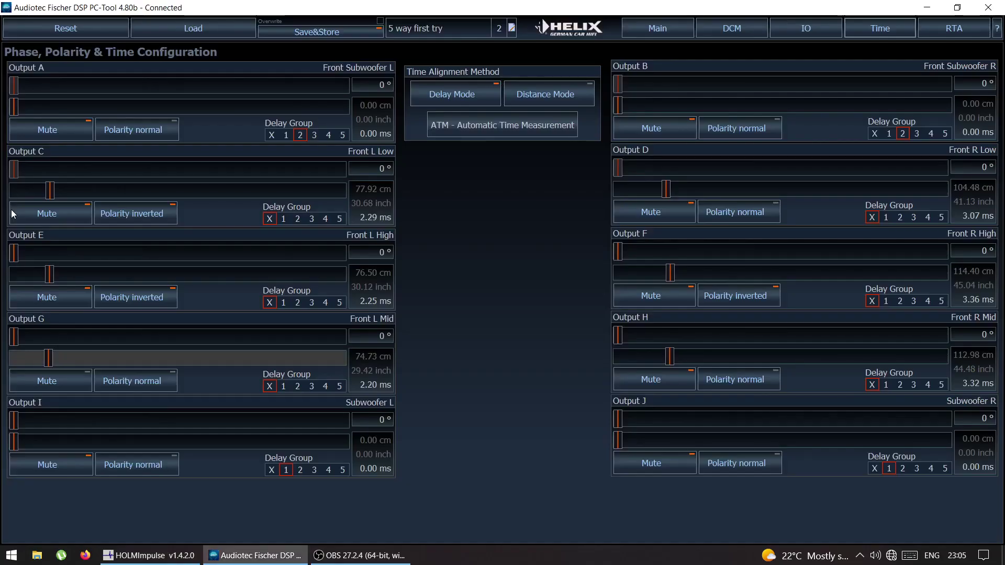
click(669, 360)
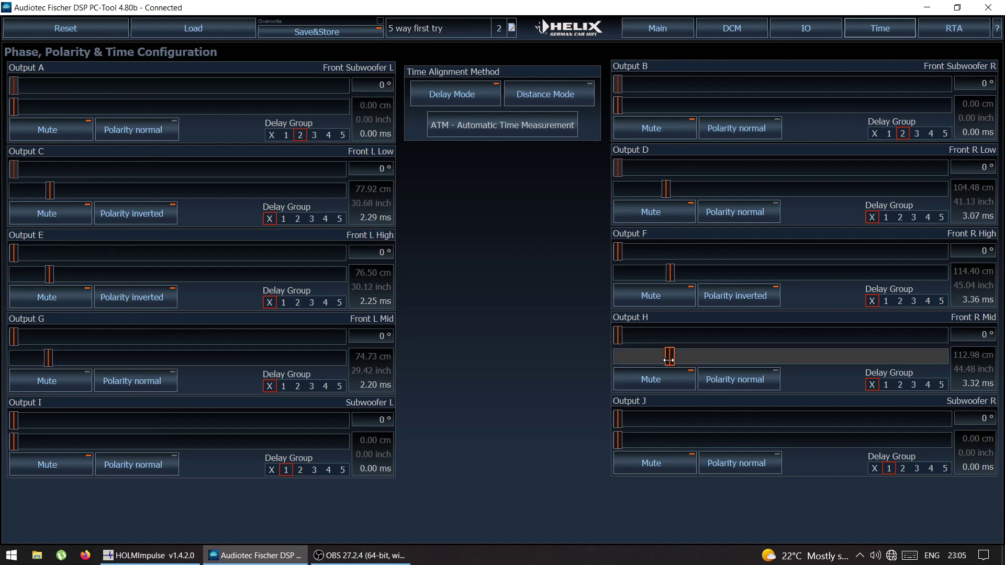
scroll(669, 360, down, 3)
key(alt+Tab)
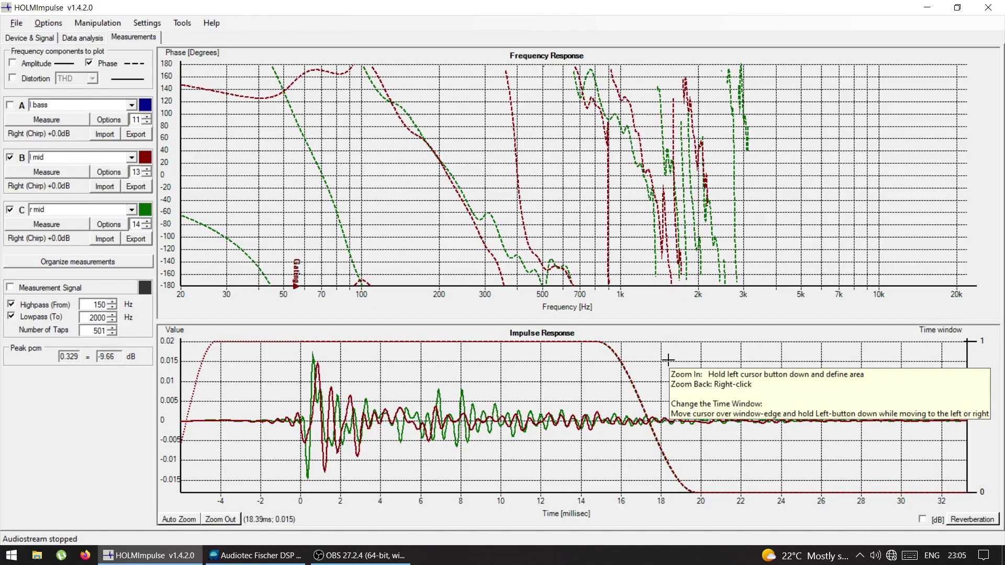
In the DSP PC-Tool, mute Output G and leave Output H as the active midrange, and return to HOLMImpulse.
key(alt+Tab)
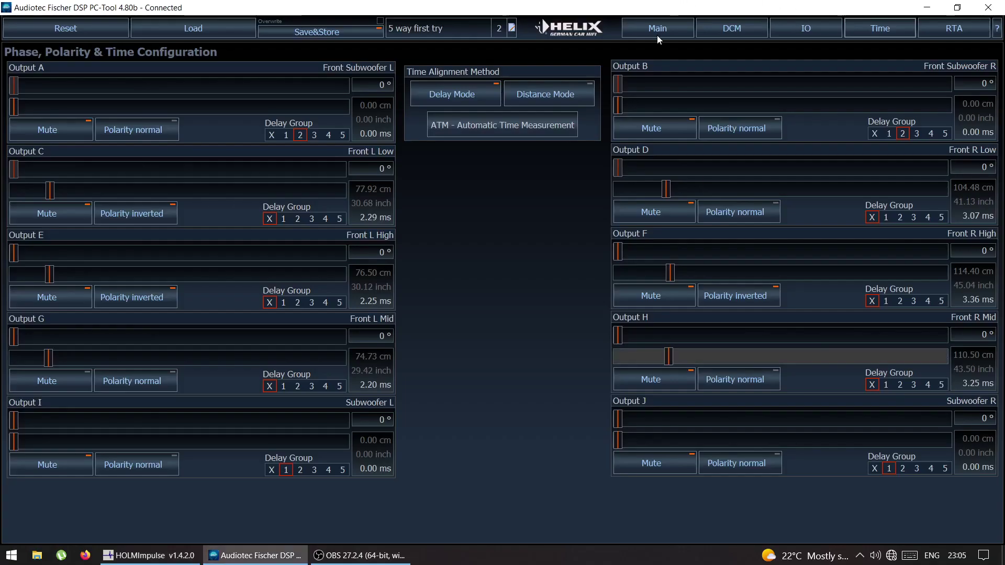
click(657, 36)
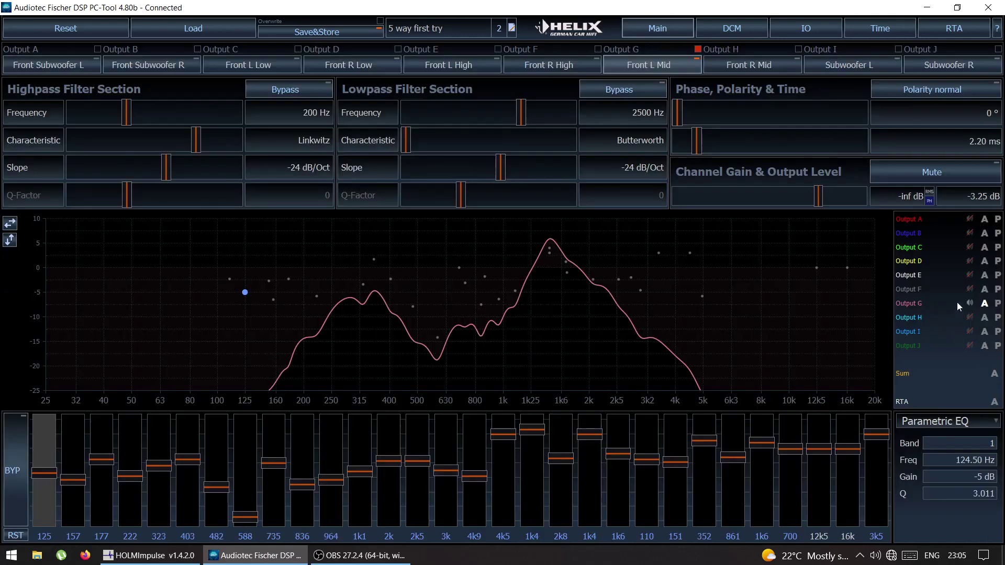
click(970, 305)
key(alt+Tab)
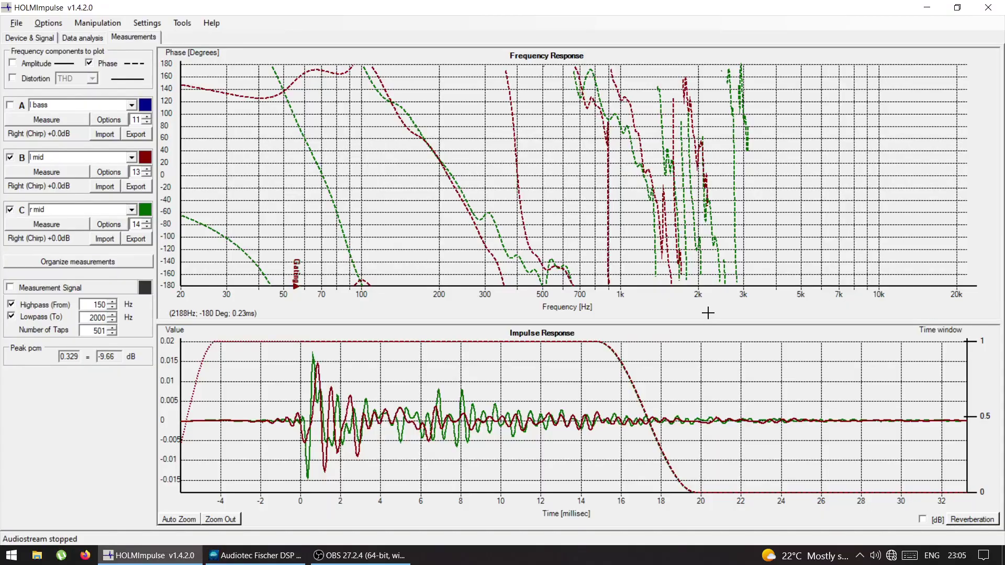
Remeasure r mid in slot C, extend its time window to about 17 ms, and zoom the impulse plot to about -2 to 16.5 ms.
click(65, 223)
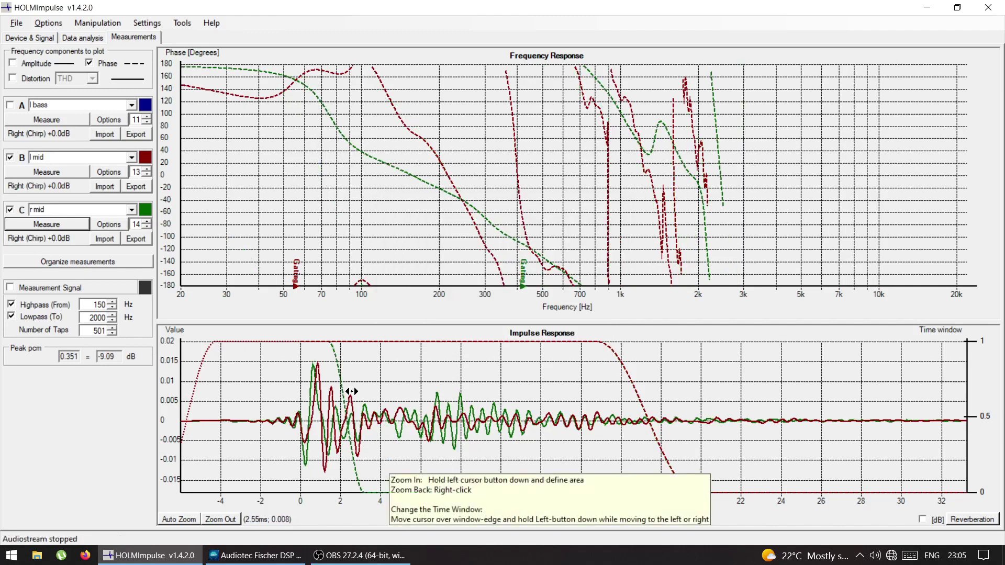
drag(344, 378, 653, 419)
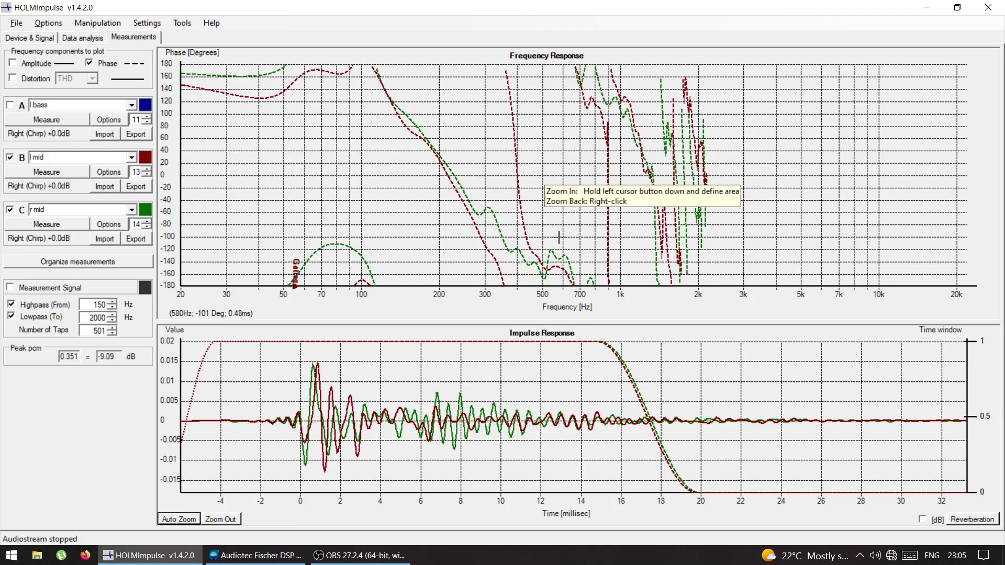
drag(262, 360, 631, 477)
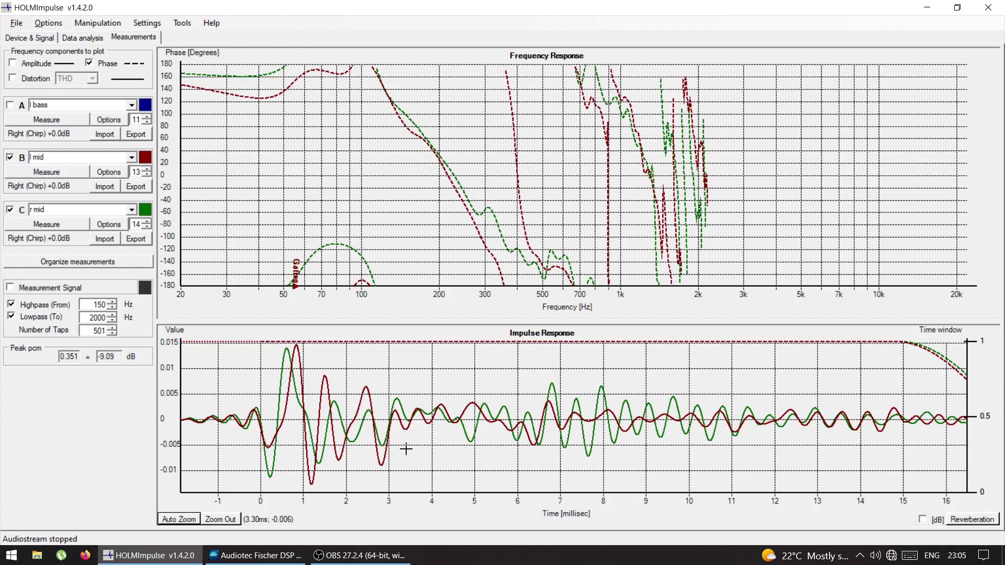
Show slot A again and switch it between r bass and l bass to compare each with the two midrange curves.
click(9, 107)
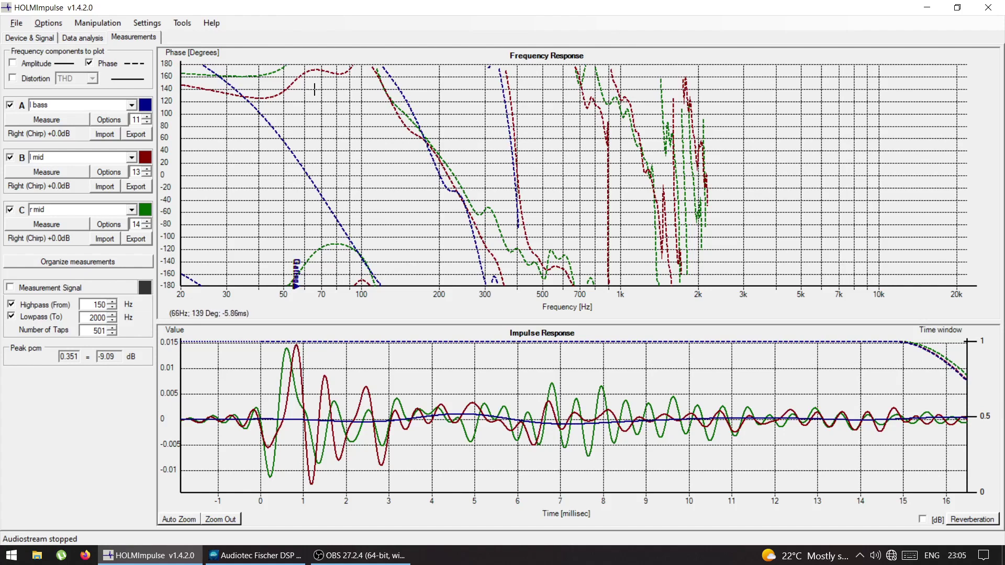
click(132, 105)
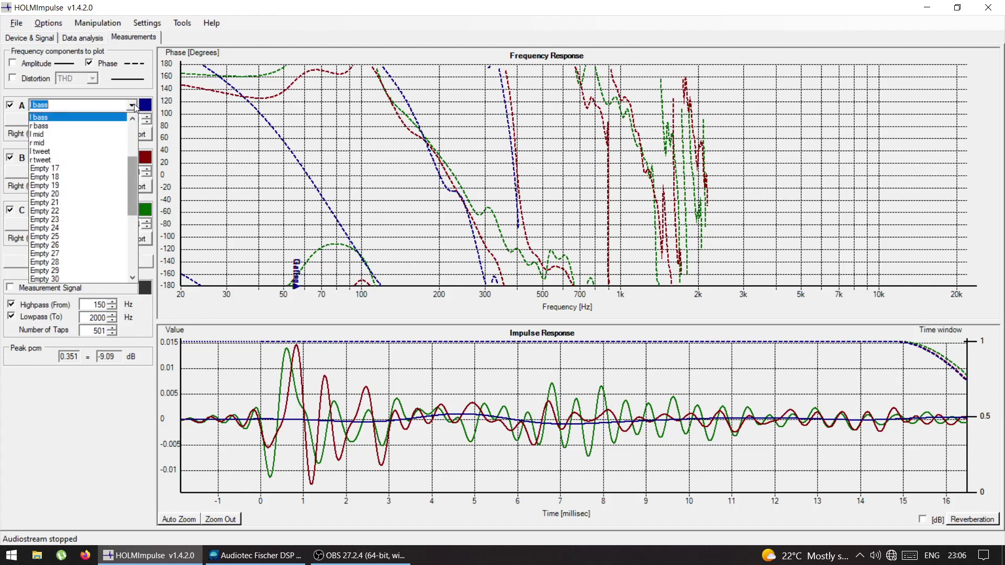
click(94, 127)
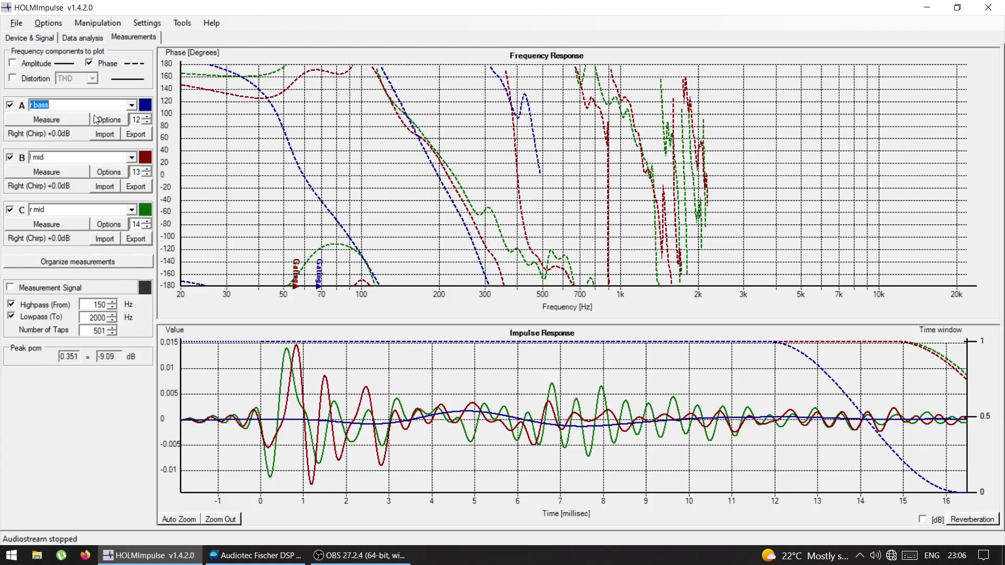
click(132, 106)
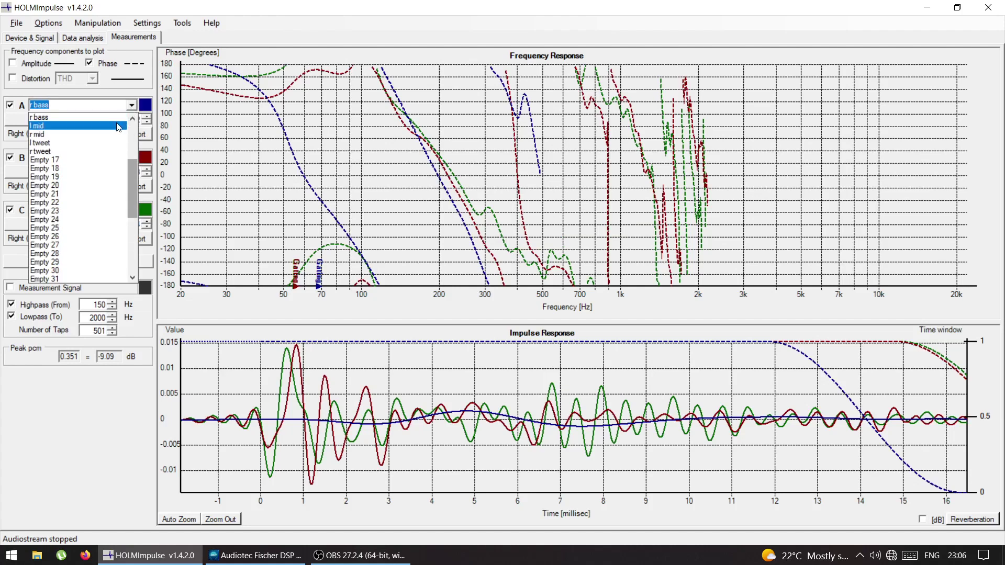
scroll(120, 123, up, 1)
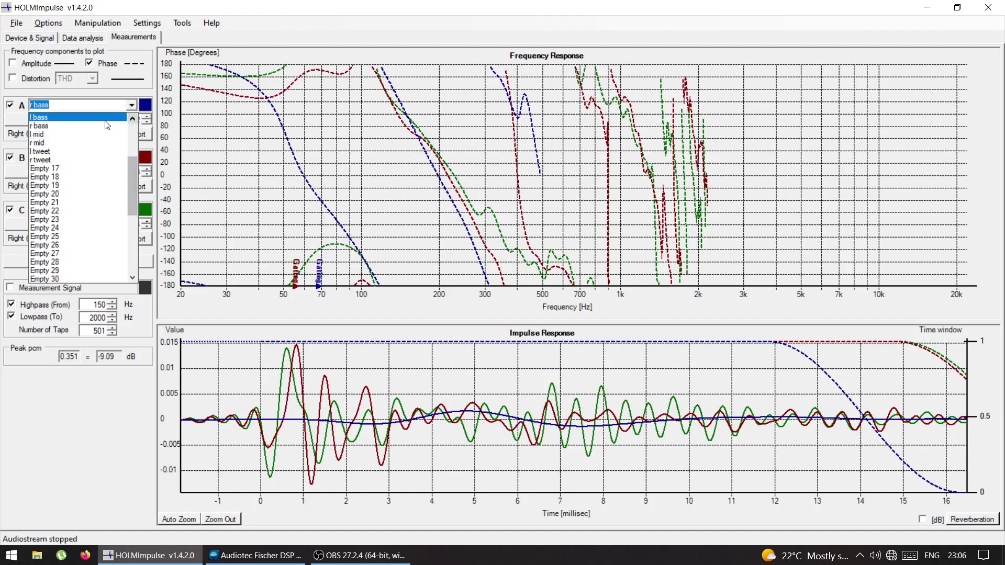
click(107, 117)
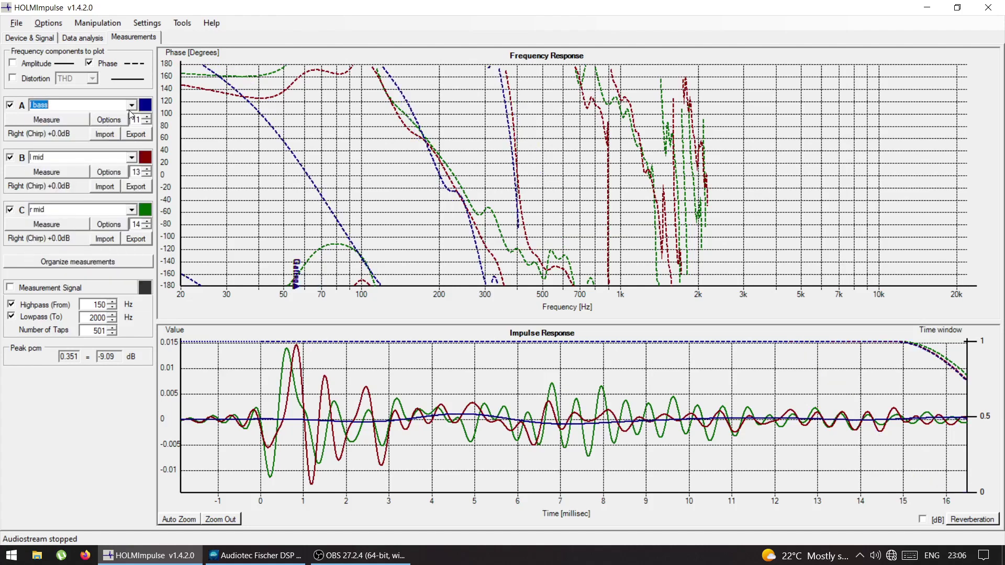
Assign r bass to slot A and extend its time window to about 16.5 ms.
click(130, 108)
click(99, 124)
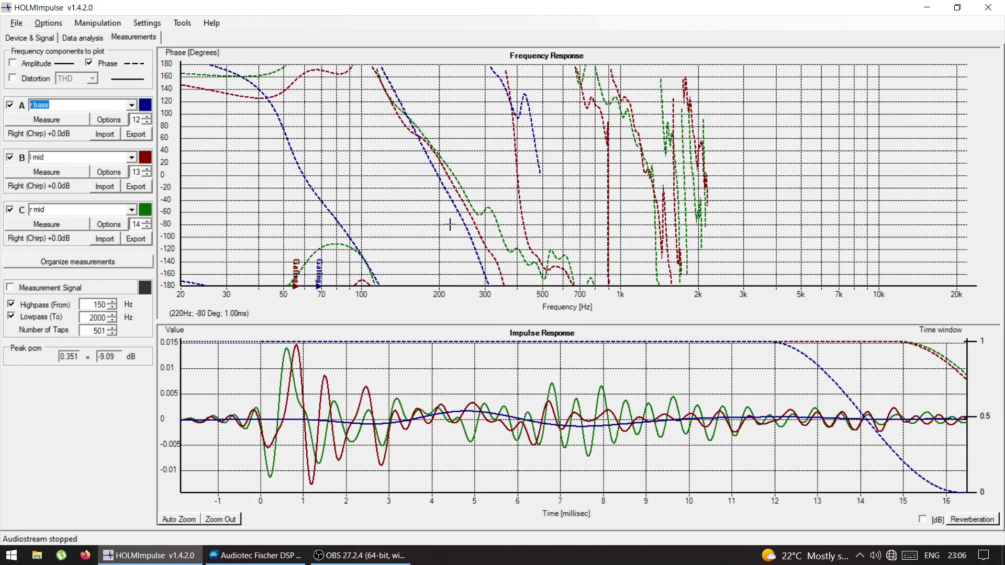
mouse_move(830, 376)
mouse_down()
mouse_move(920, 419)
mouse_move(966, 417)
mouse_up()
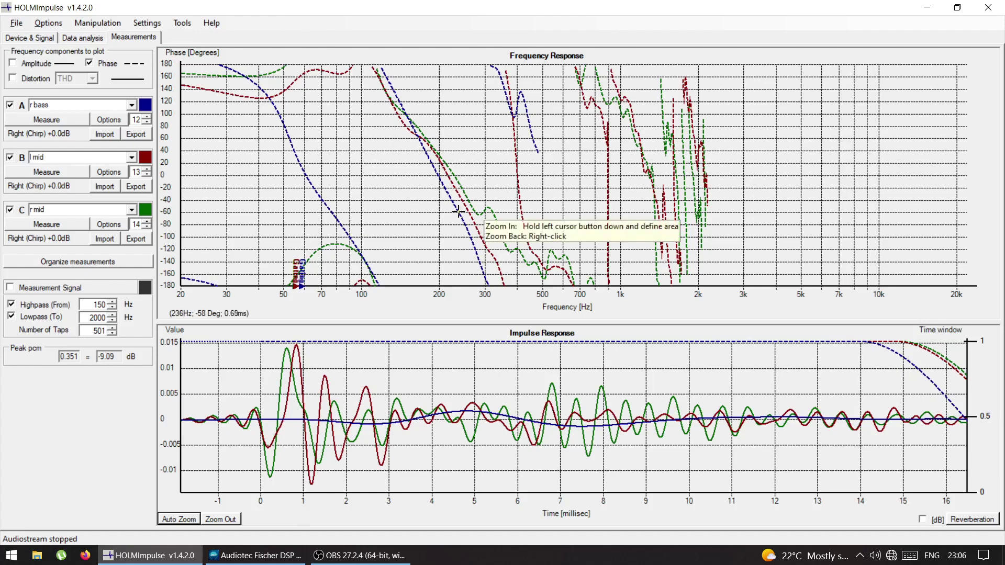
Set the delay of Output H (Front R Mid) to 3.20 ms in the DSP PC-Tool's time configuration, and return to HOLMImpulse.
key(alt+Tab)
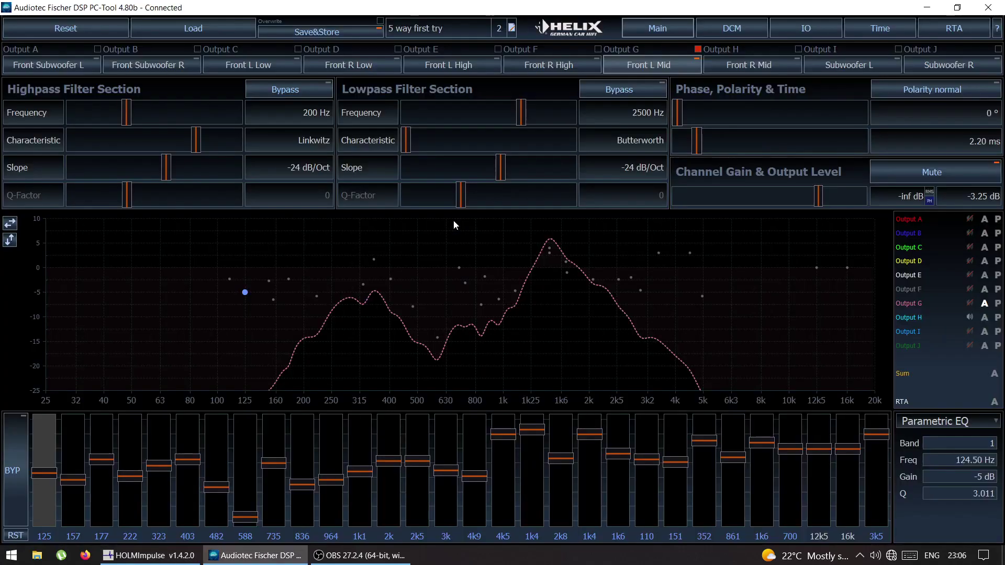
click(851, 27)
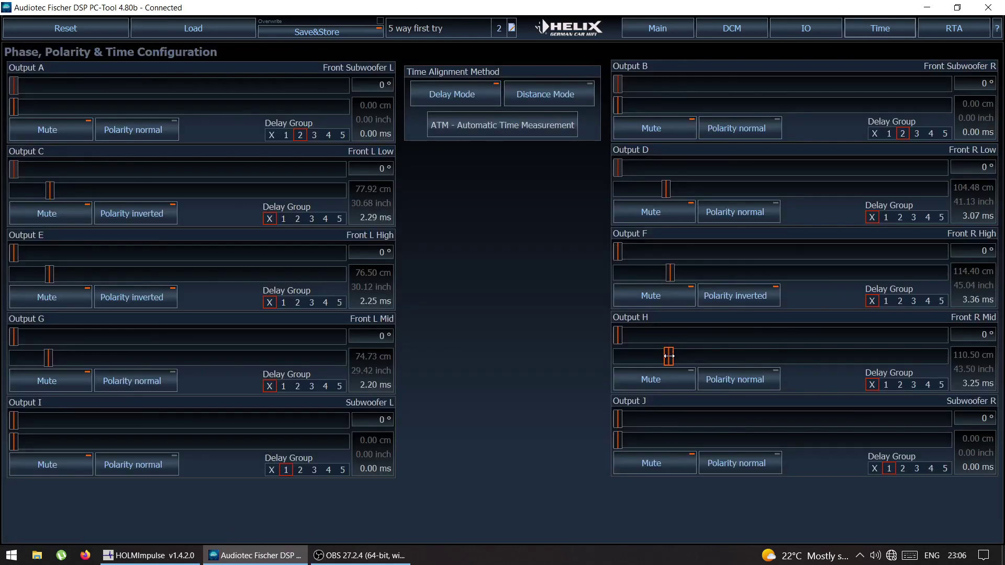
scroll(669, 356, down, 2)
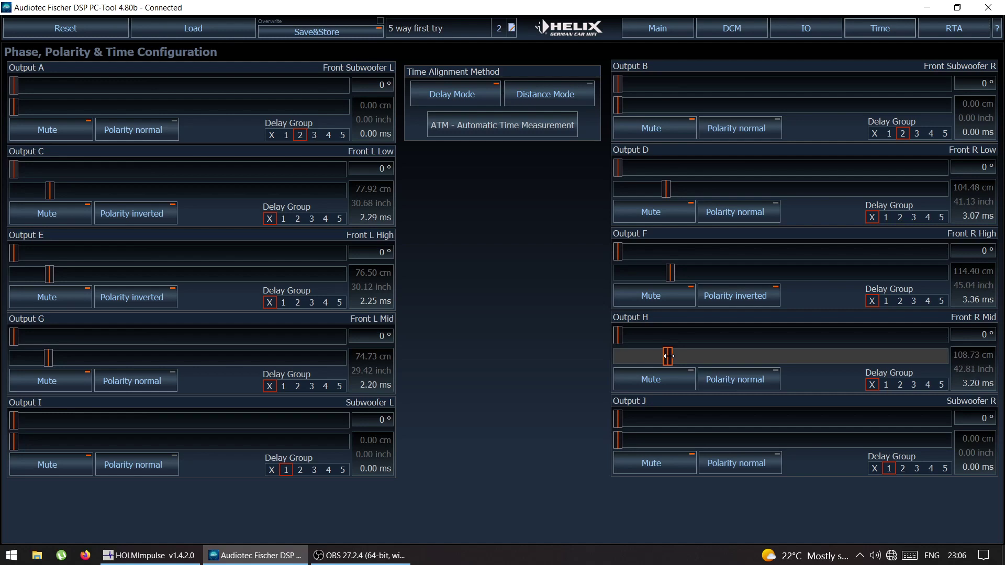
key(alt+Tab)
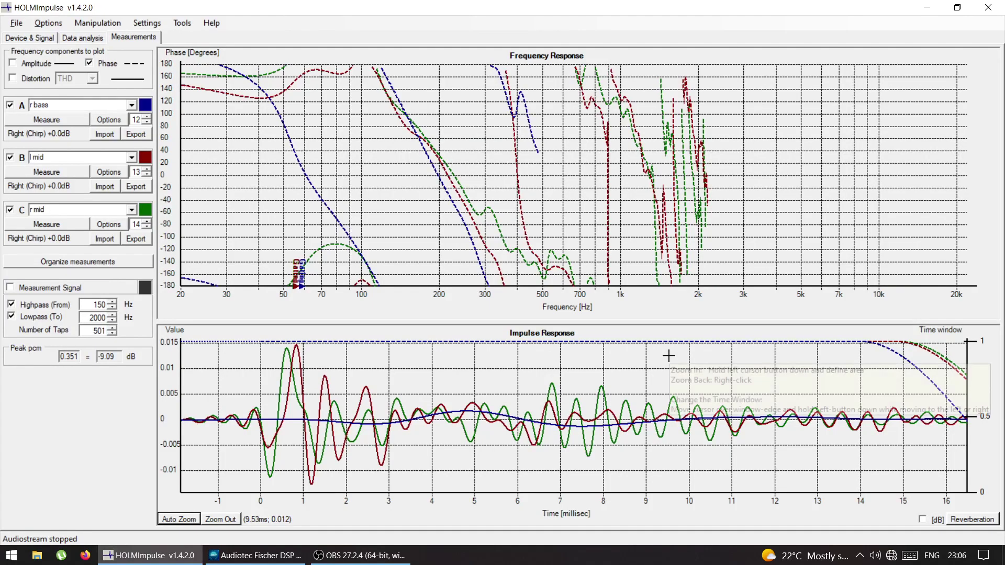
Remeasure r mid in slot C and extend its time window to about 16 ms, close to the r bass window.
click(22, 225)
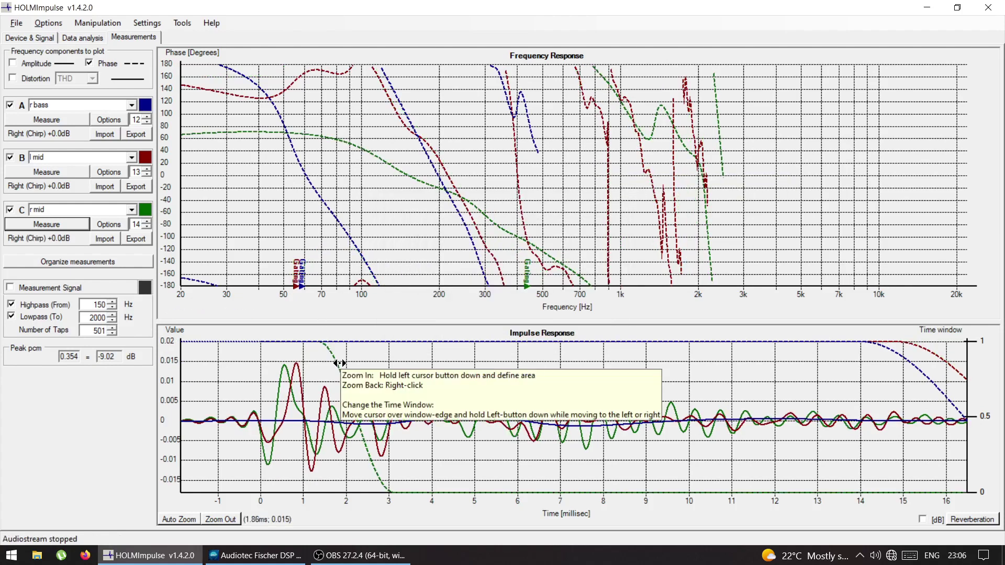
drag(340, 365, 954, 393)
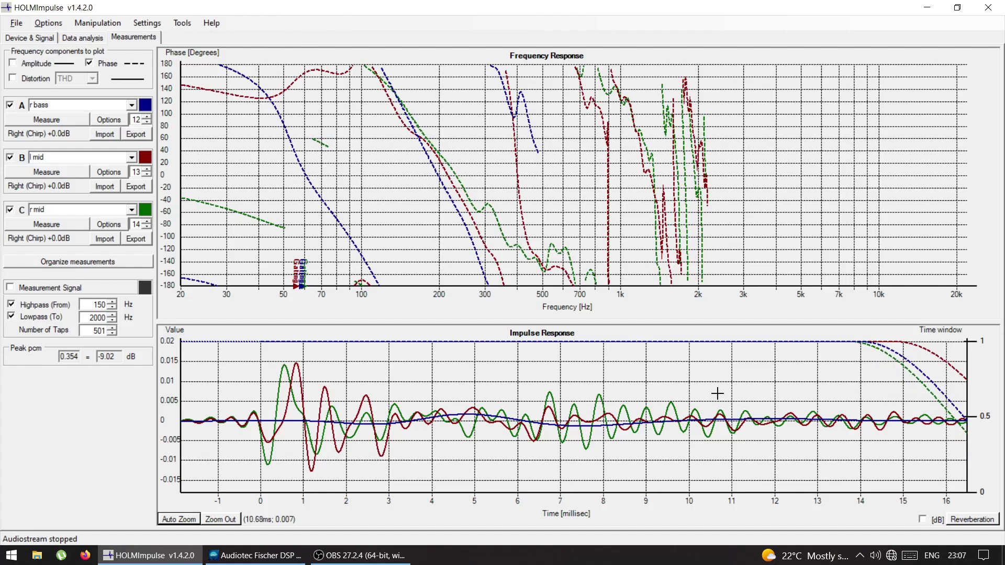
Raise the delay of Output H (Front R Mid) to 3.41 ms in the DSP PC-Tool and remeasure r mid in HOLMImpulse's slot C.
key(alt+Tab)
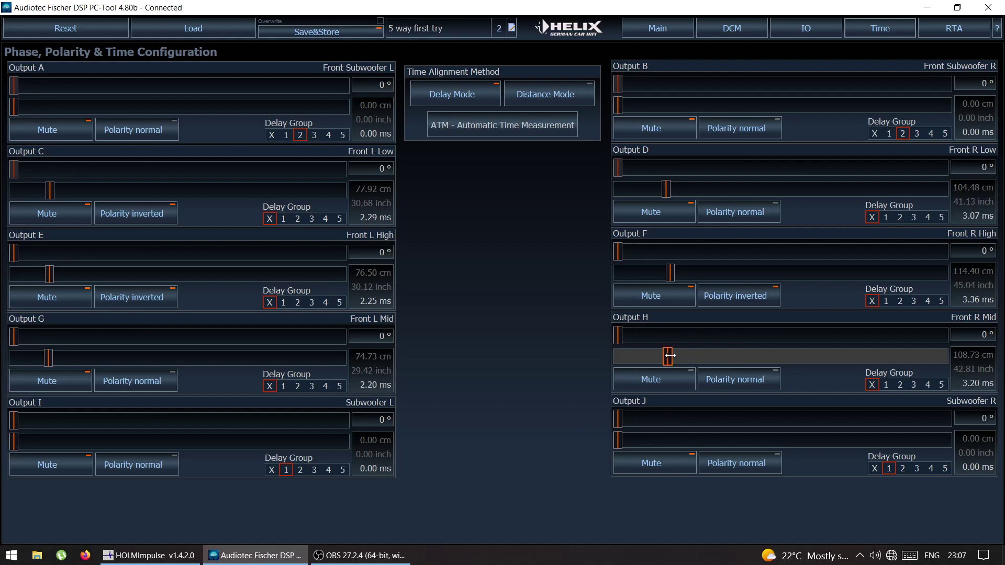
drag(671, 355, 674, 359)
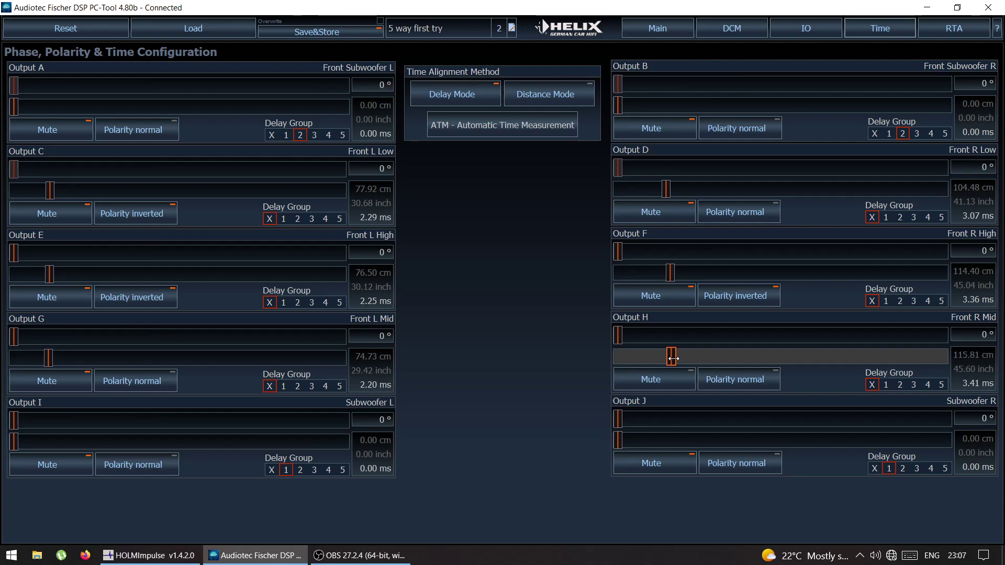
key(alt+Tab)
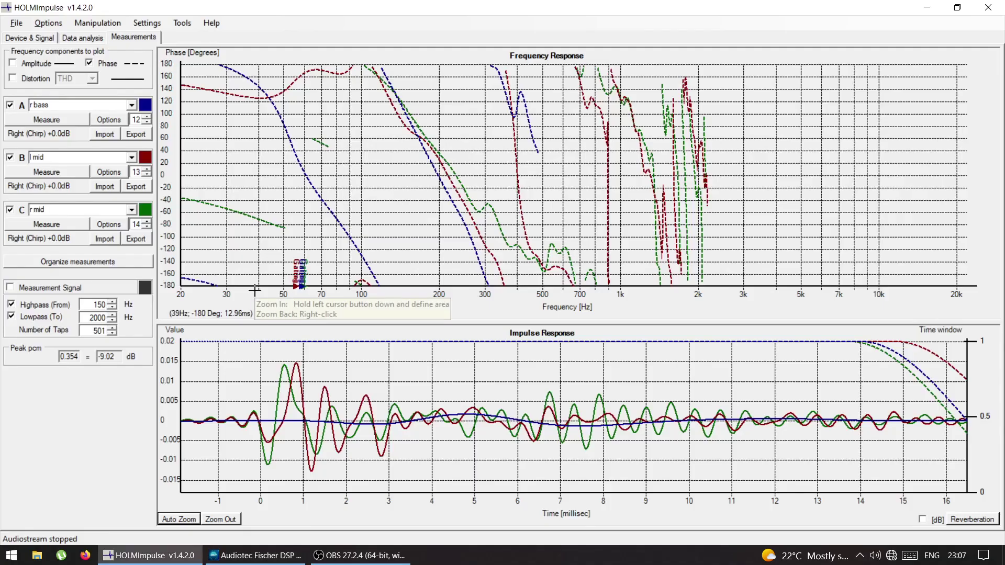
click(26, 227)
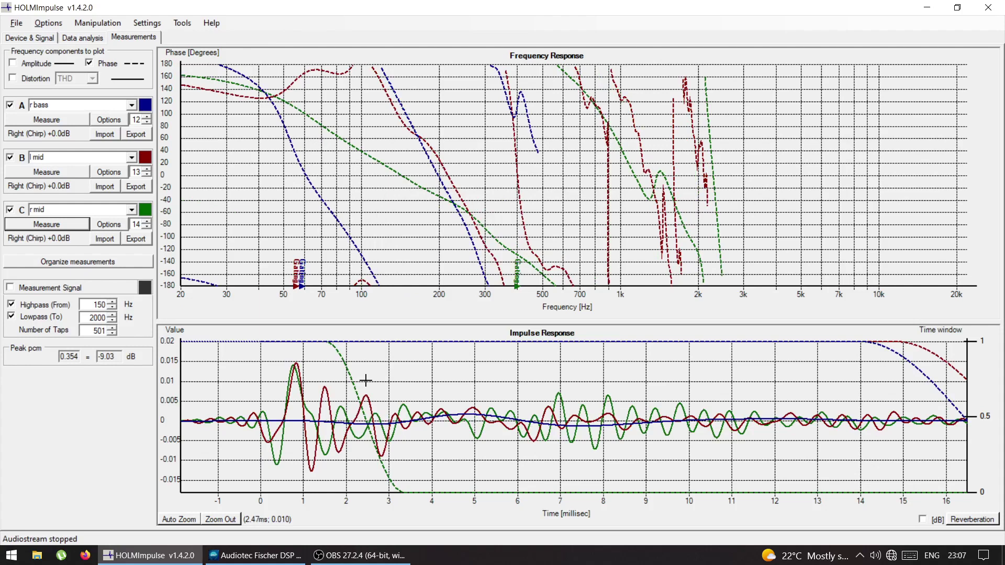
Extend r mid's time window to about 16.5 ms, then set Output H's (Front R Mid) delay to 3.50 ms in the DSP PC-Tool.
drag(356, 381, 959, 414)
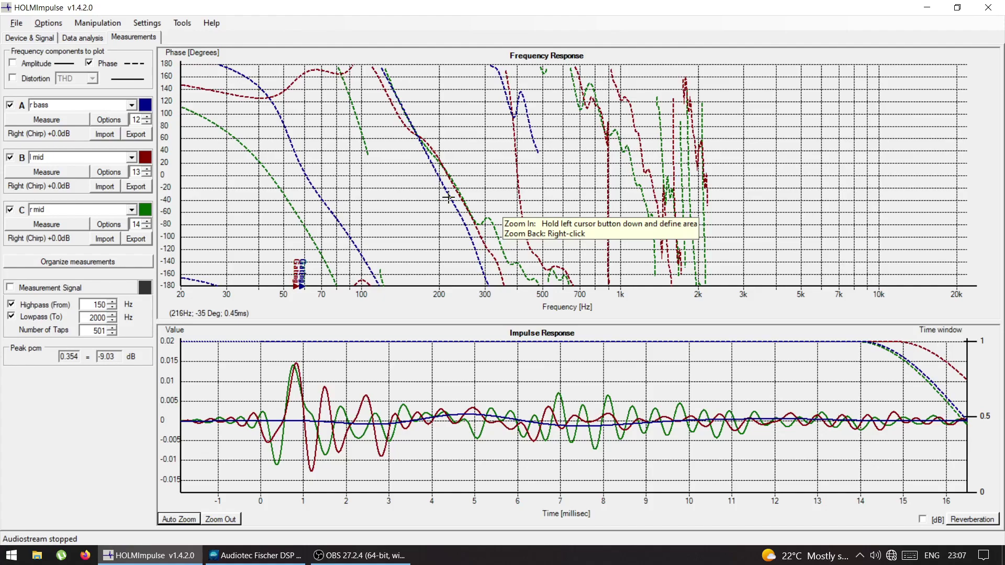
key(alt+Tab)
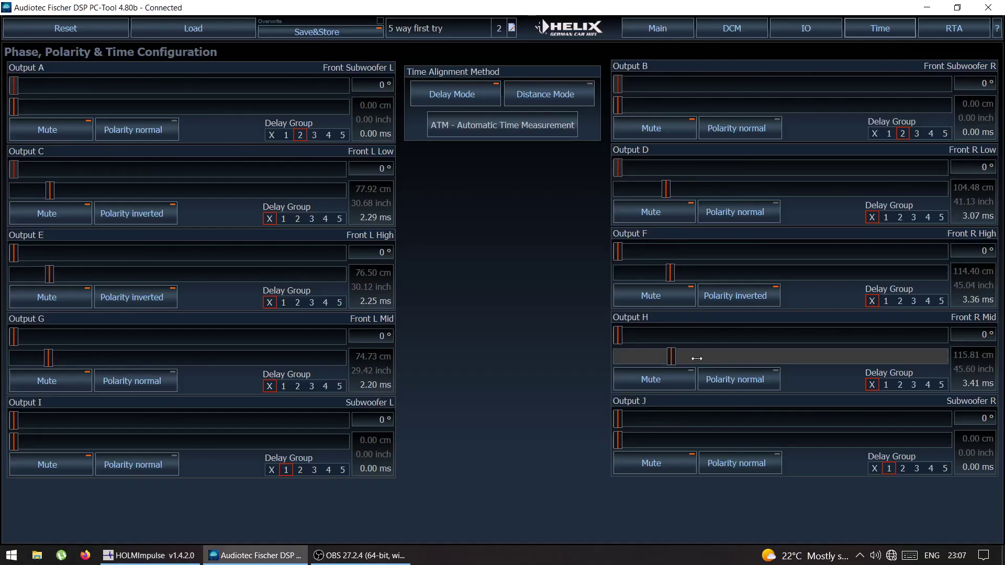
scroll(674, 357, up, 4)
scroll(674, 358, down, 1)
key(alt+Tab)
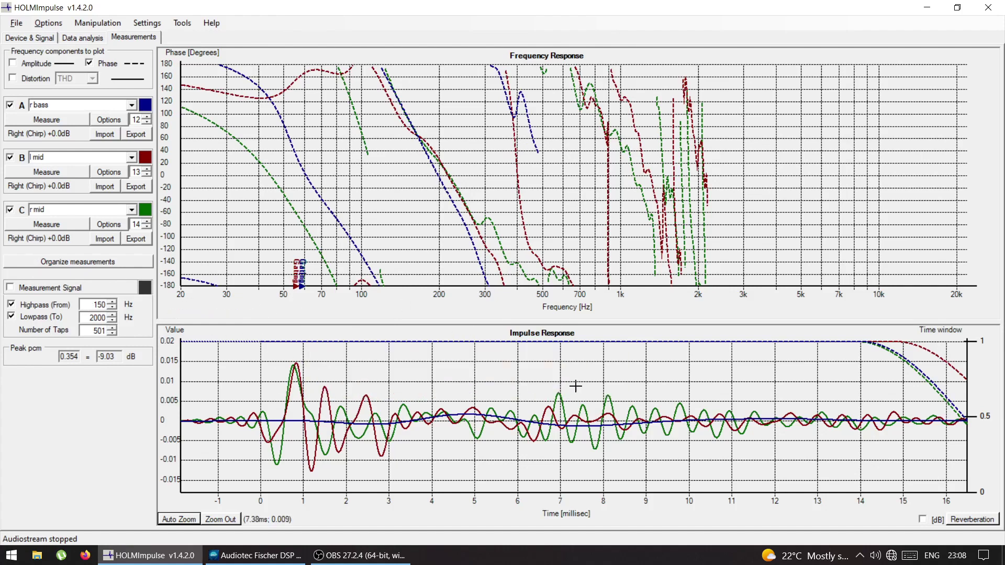
Remeasure r mid in HOLMImpulse's slot C with a time window of about 16 ms, and hide the l mid curve.
click(46, 225)
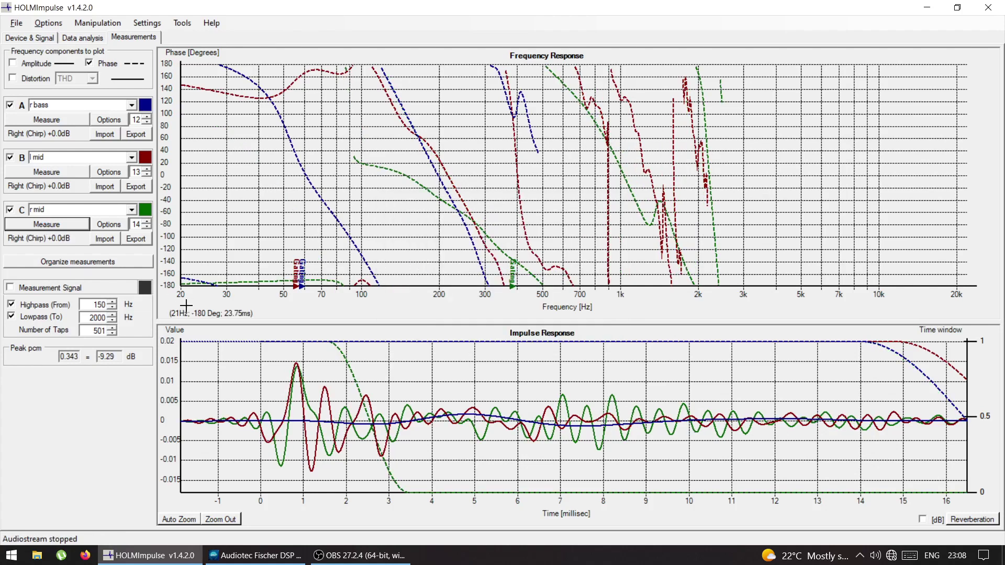
drag(364, 393, 944, 373)
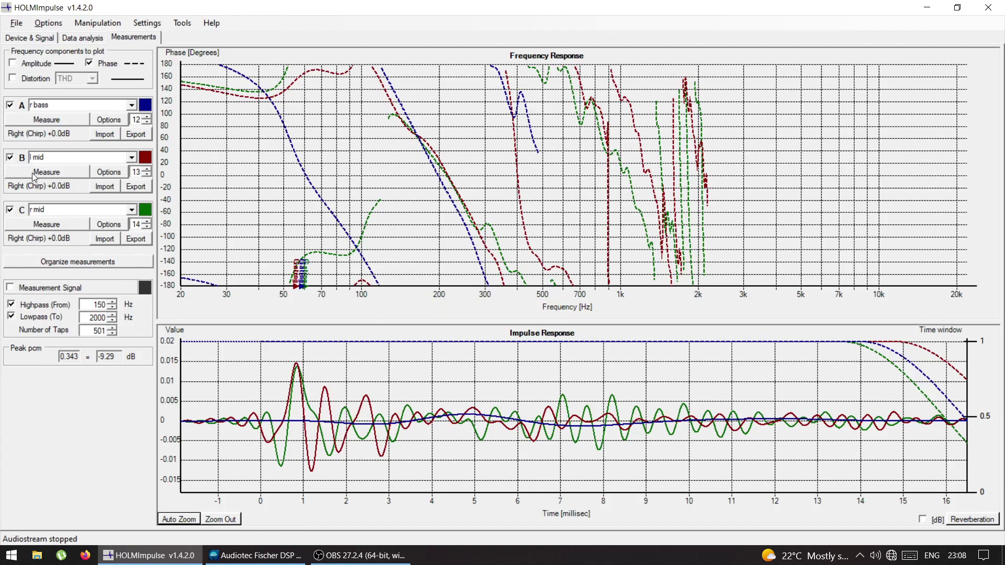
click(10, 158)
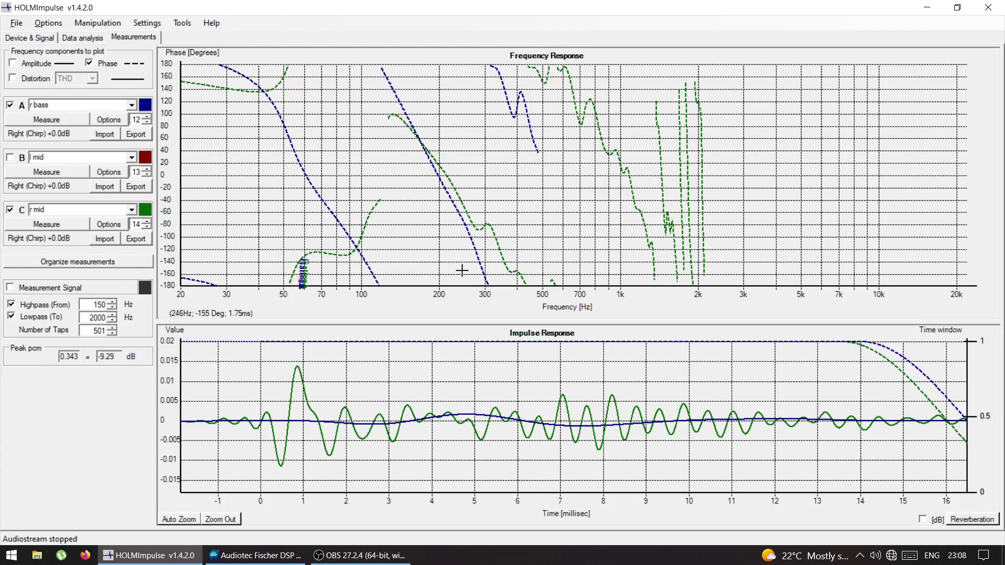
Show the full impulse response and match the r bass and r mid time windows at about 18 ms.
click(547, 444)
right_click(546, 442)
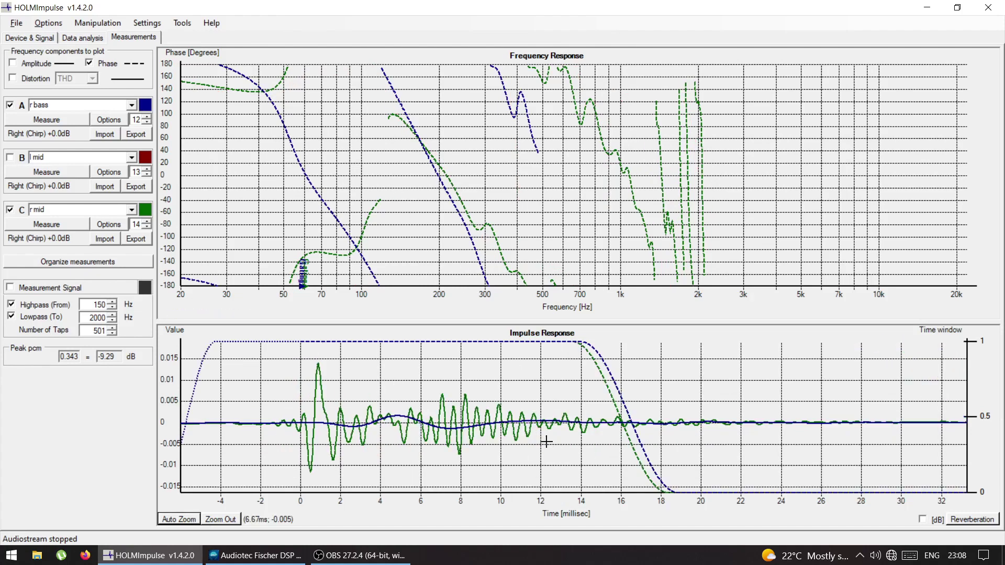
drag(601, 383, 626, 421)
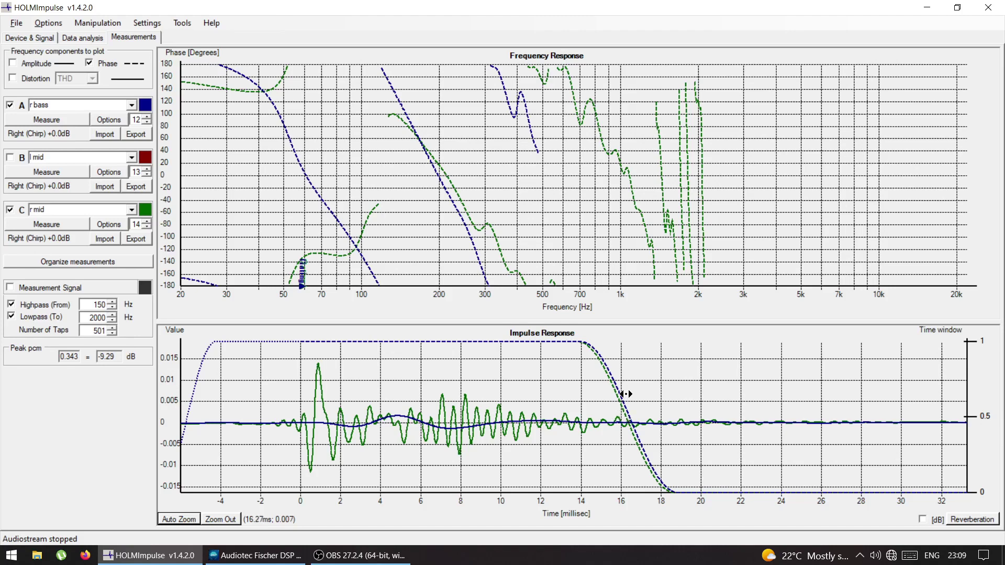
drag(629, 418, 569, 432)
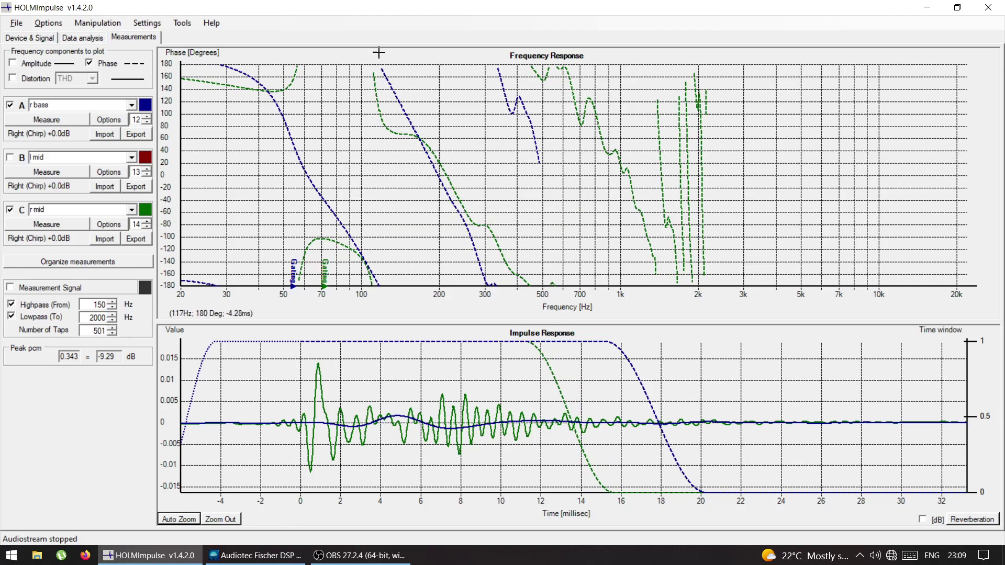
drag(553, 385, 655, 421)
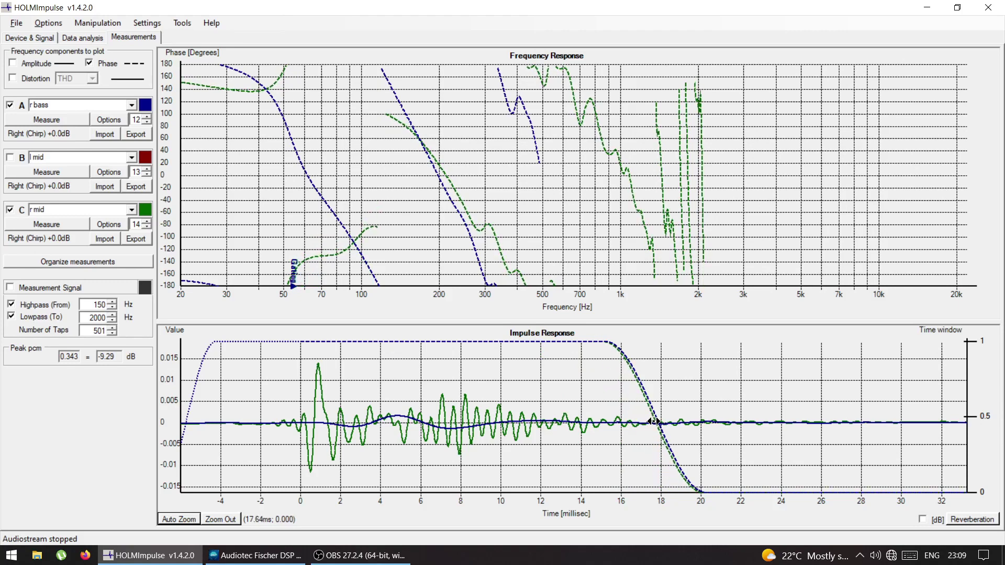
Raise the delay of Output H (Front R Mid) to 3.71 ms in the DSP PC-Tool and remeasure r mid in HOLMImpulse's slot C.
key(alt+Tab)
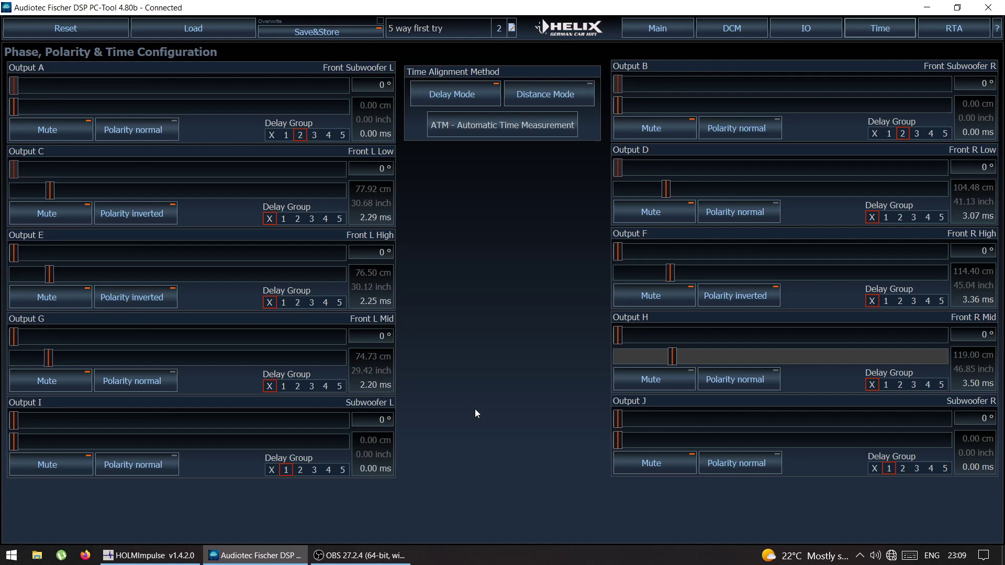
drag(672, 353, 676, 355)
key(alt+Tab)
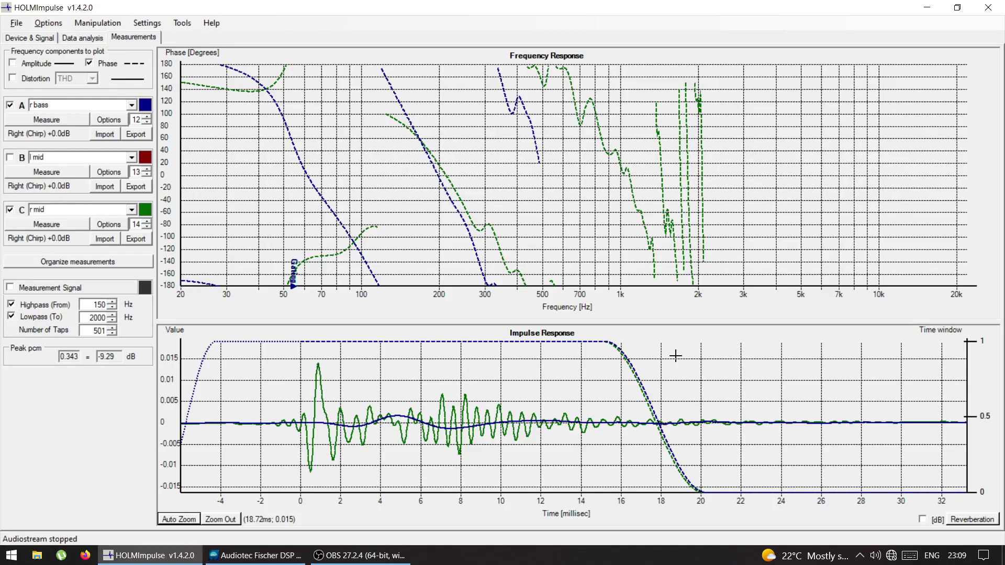
click(30, 225)
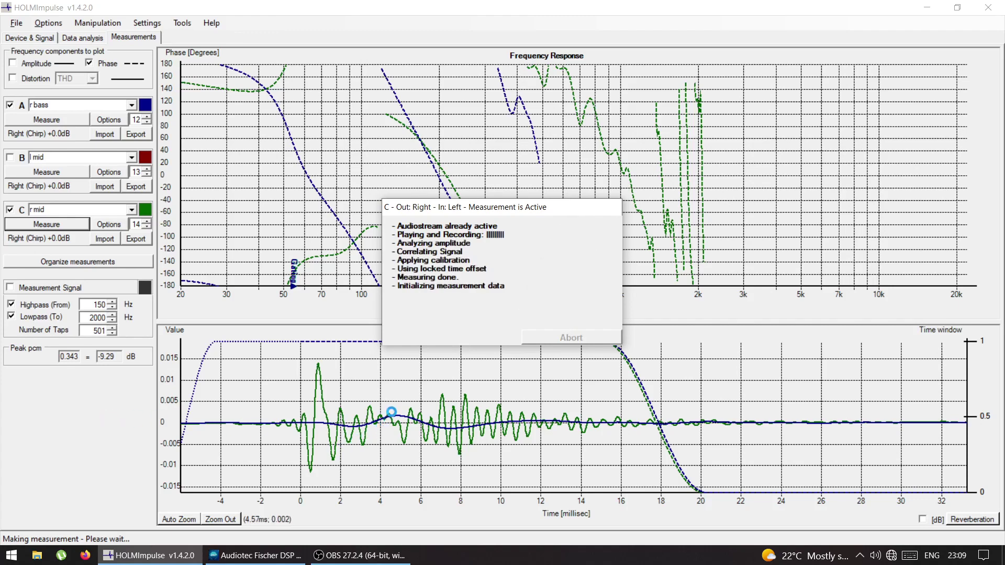
Set the time windows of both r mid and r bass to about 10 ms.
drag(355, 391, 599, 412)
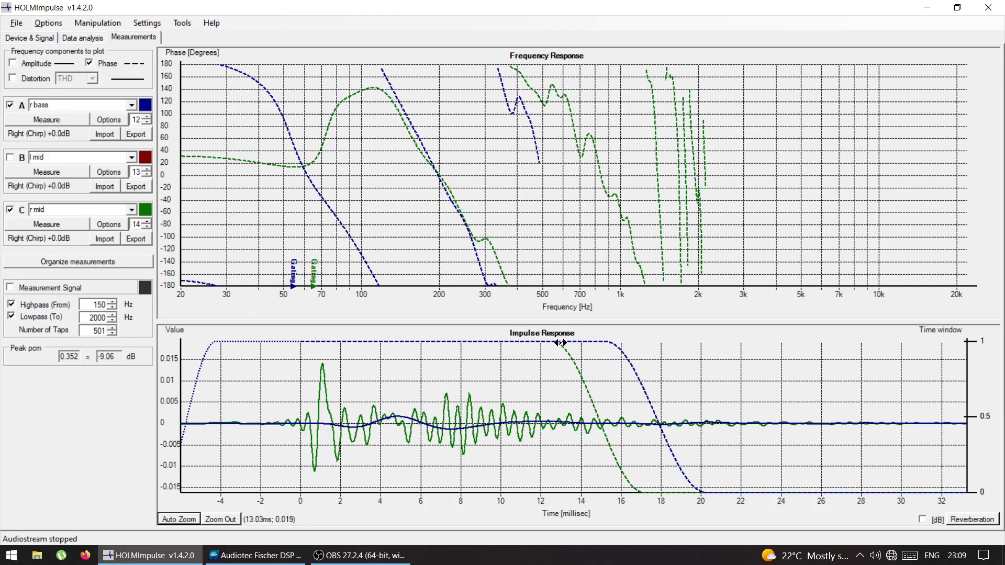
drag(598, 417, 510, 428)
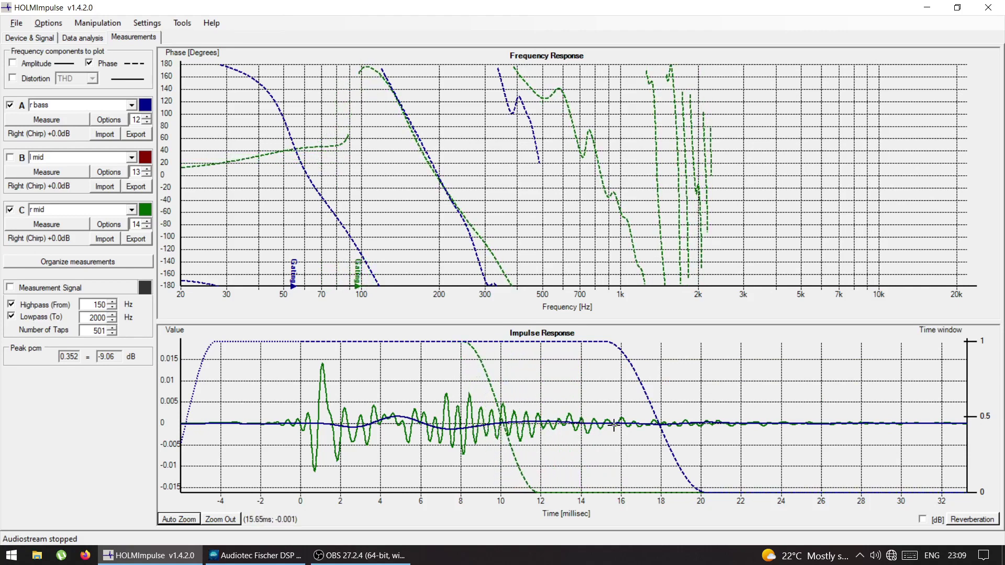
drag(648, 415, 499, 421)
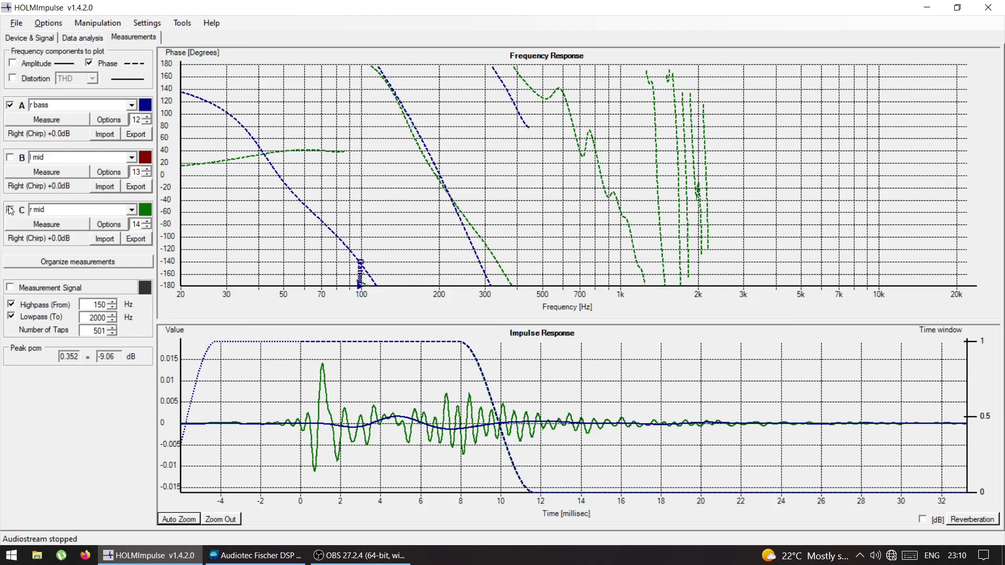
Switch the playing channel from Output H to Output G (Front L Mid) in the DSP PC-Tool, and return to HOLMImpulse.
key(alt+Tab)
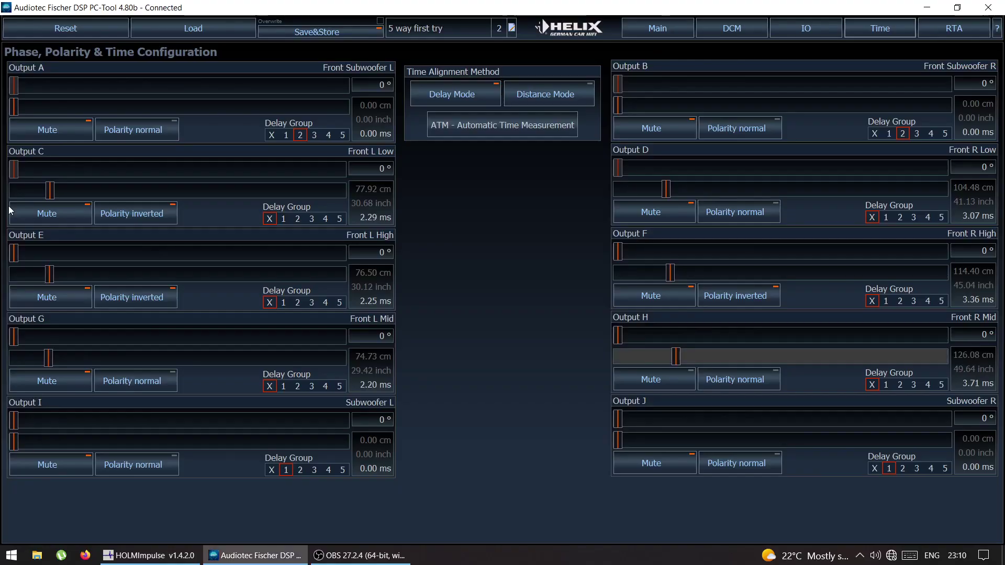
click(671, 26)
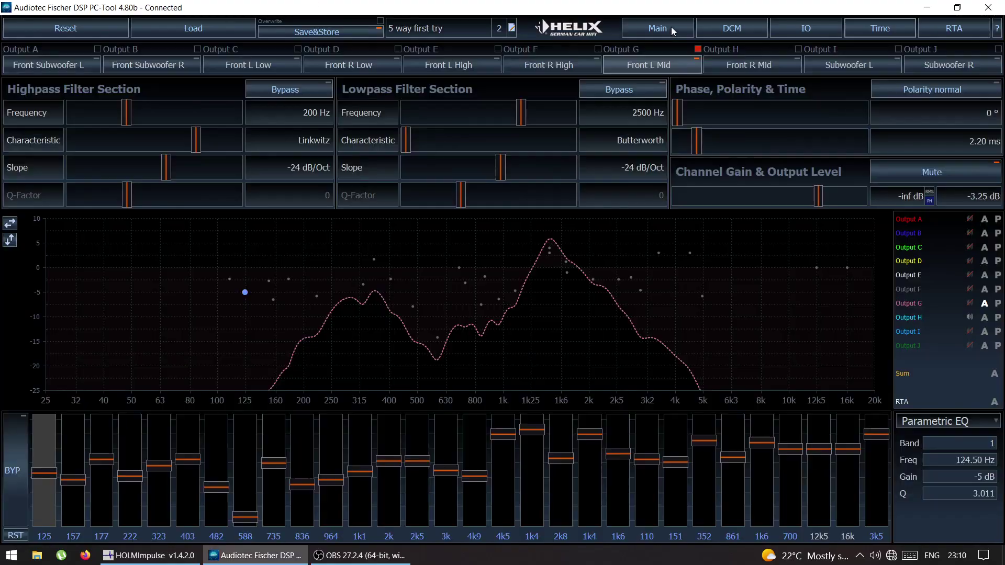
click(970, 304)
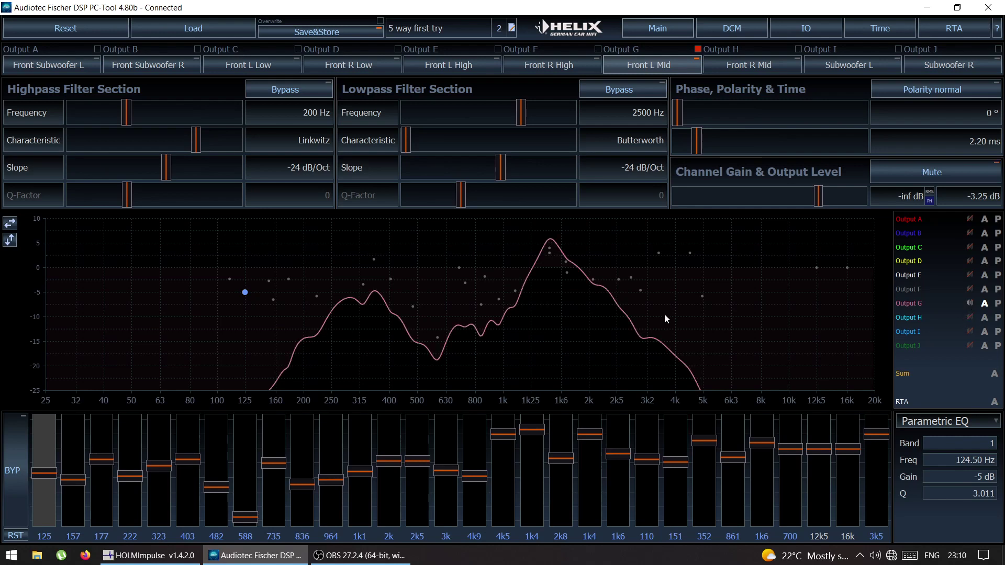
key(alt+Tab)
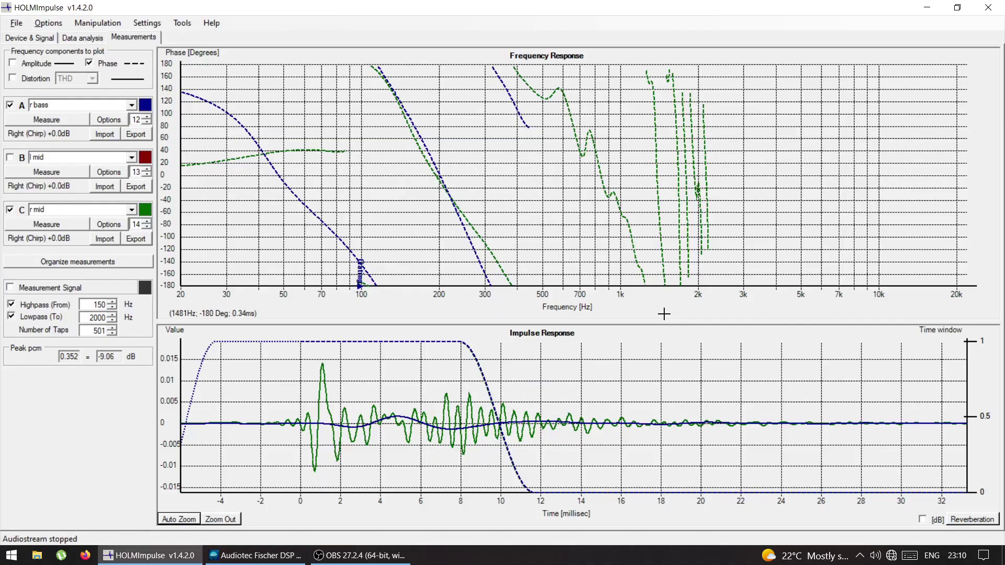
Display l mid in slot B and shorten its time window to about 10 ms to match the other two curves.
click(10, 158)
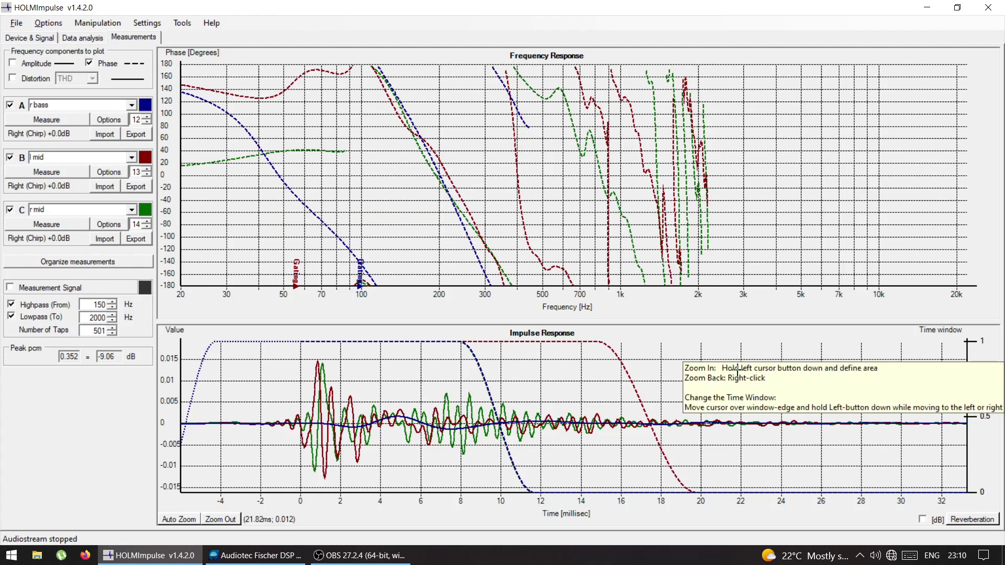
drag(622, 371, 501, 425)
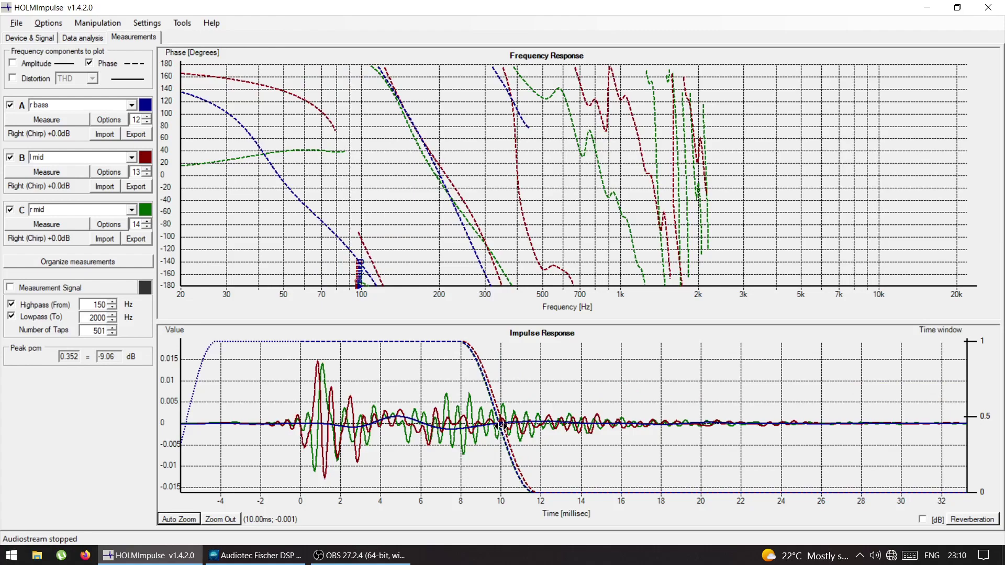
Set Output G's (Front L Mid) delay to 2.30 ms in the DSP PC-Tool and remeasure l mid in HOLMImpulse with a 10 ms time window.
key(alt+Tab)
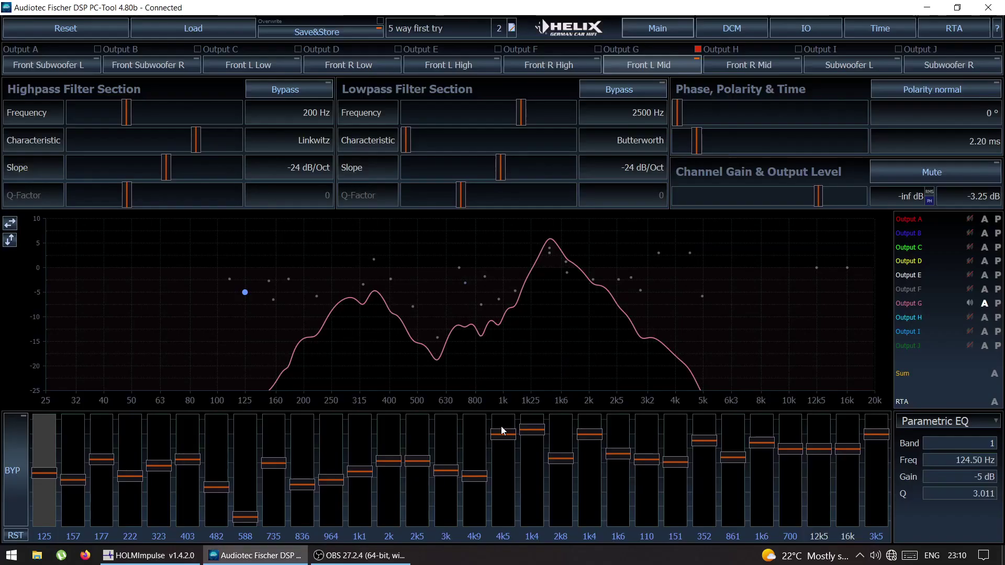
click(854, 27)
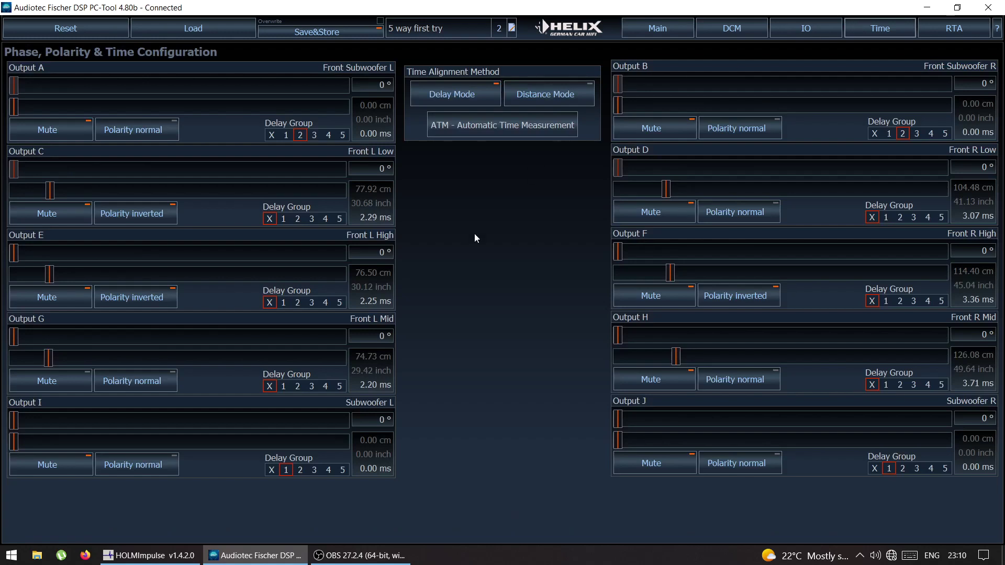
click(49, 359)
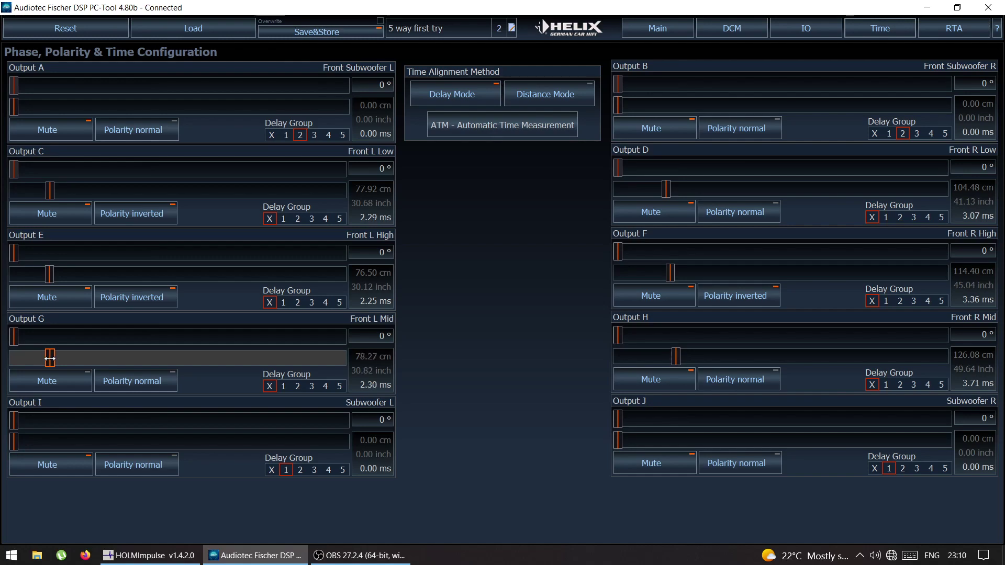
key(alt+Tab)
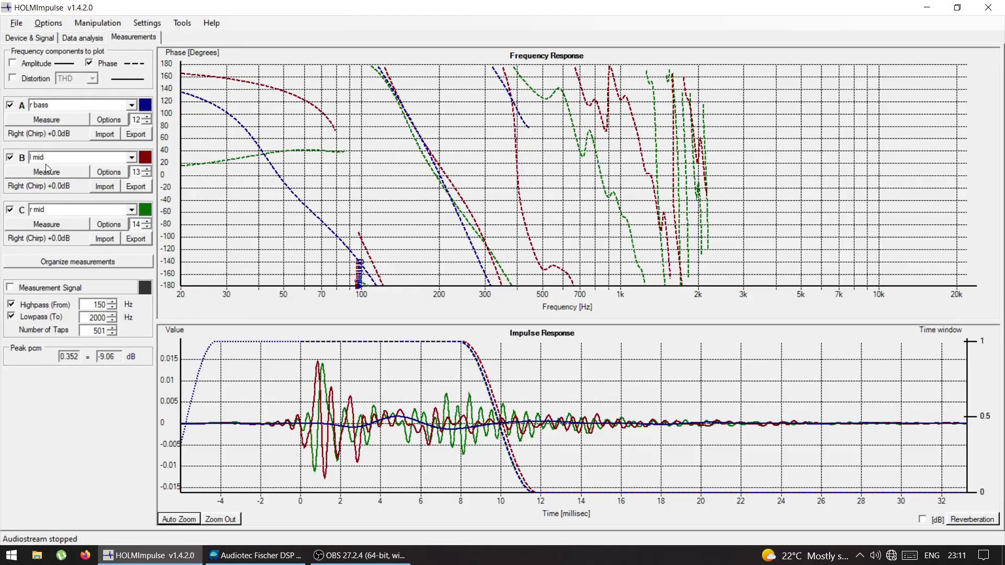
click(50, 172)
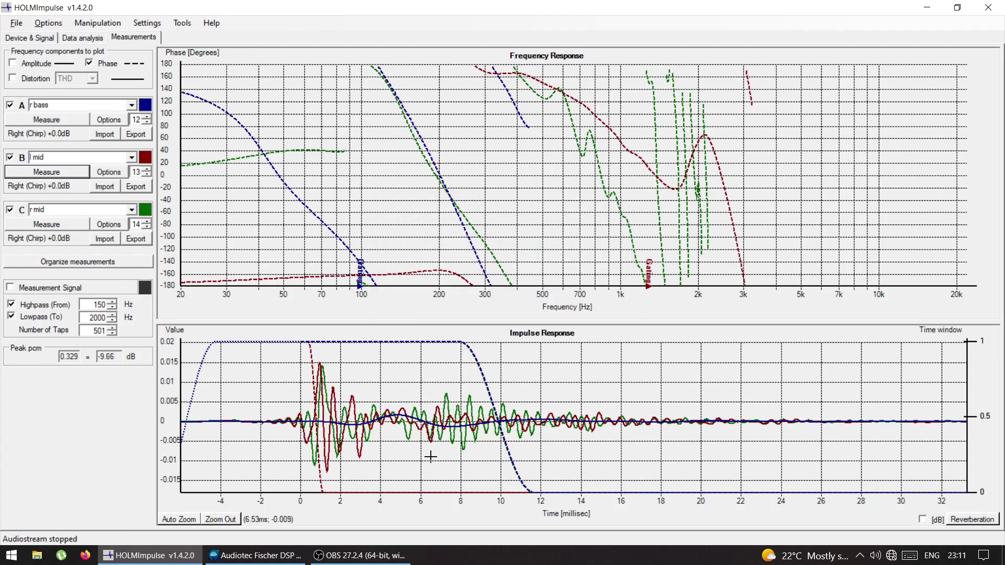
drag(309, 349, 500, 421)
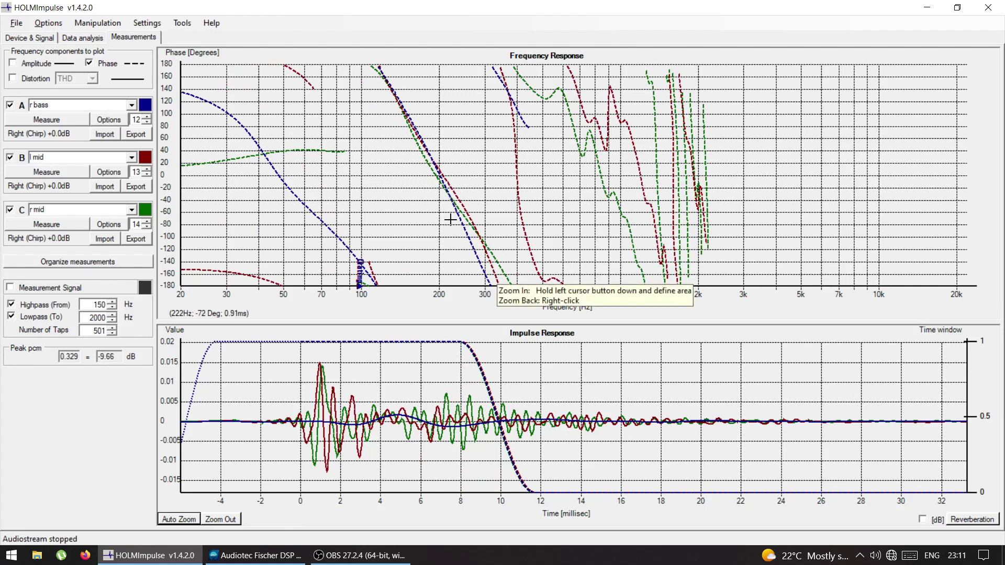
Raise Output G's delay slightly further in the DSP PC-Tool and remeasure l mid in HOLMImpulse, matching its time window at about 10 ms.
key(alt+Tab)
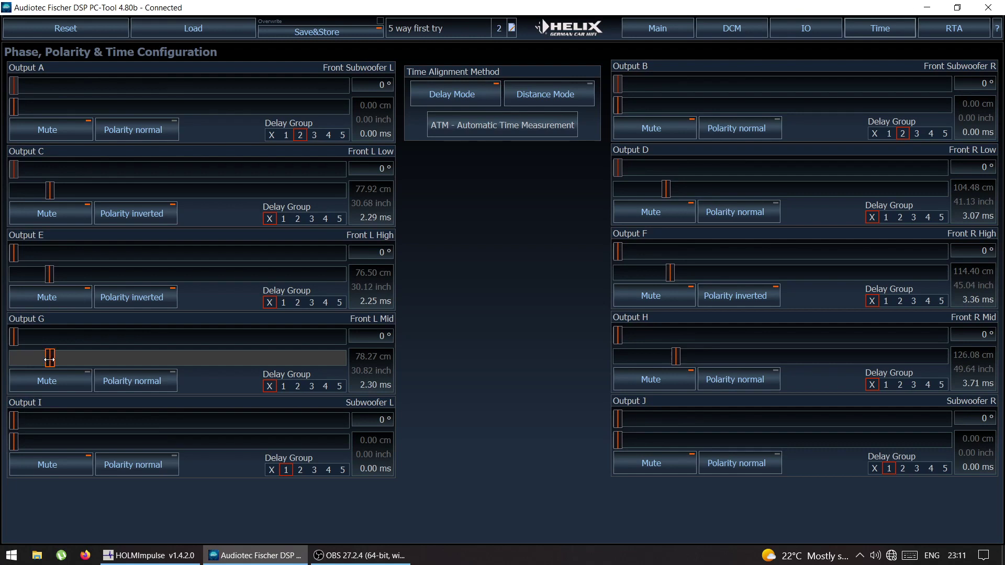
drag(49, 359, 50, 359)
key(alt+Tab)
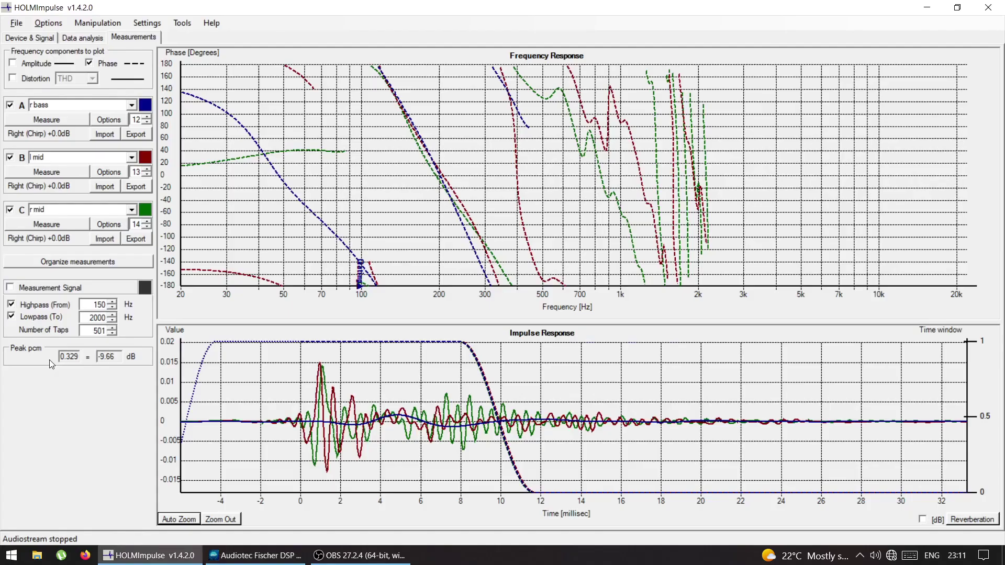
click(26, 174)
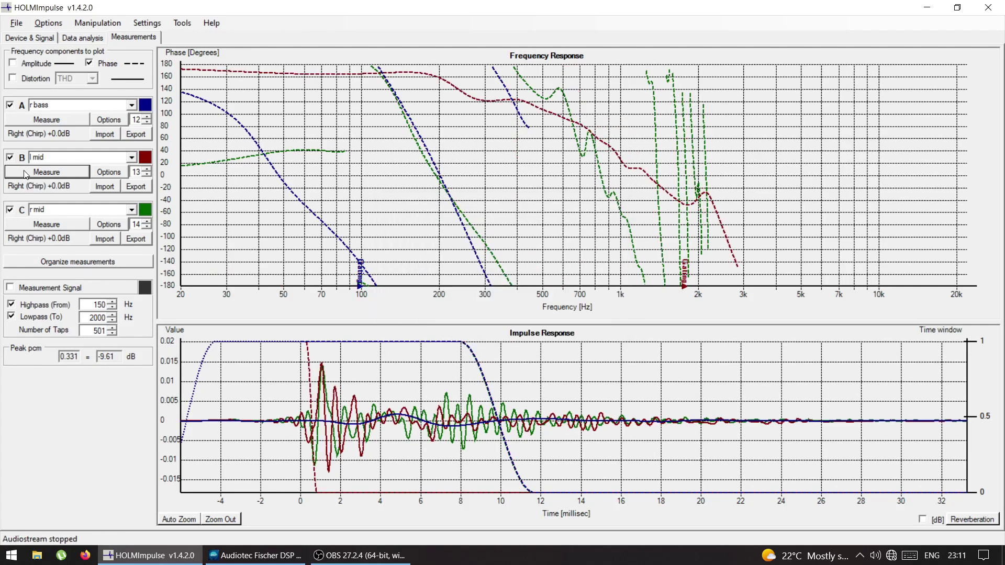
drag(311, 419, 498, 429)
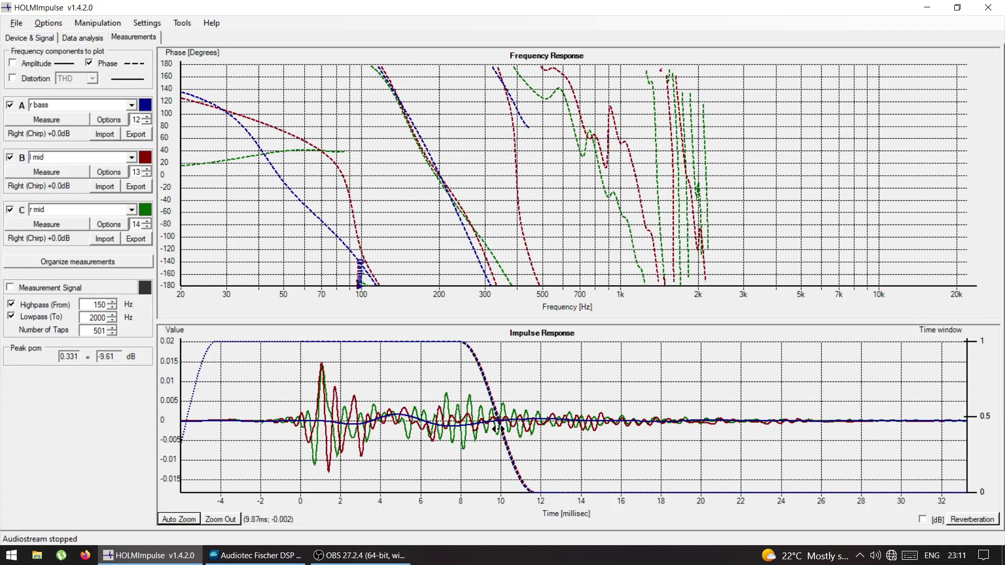
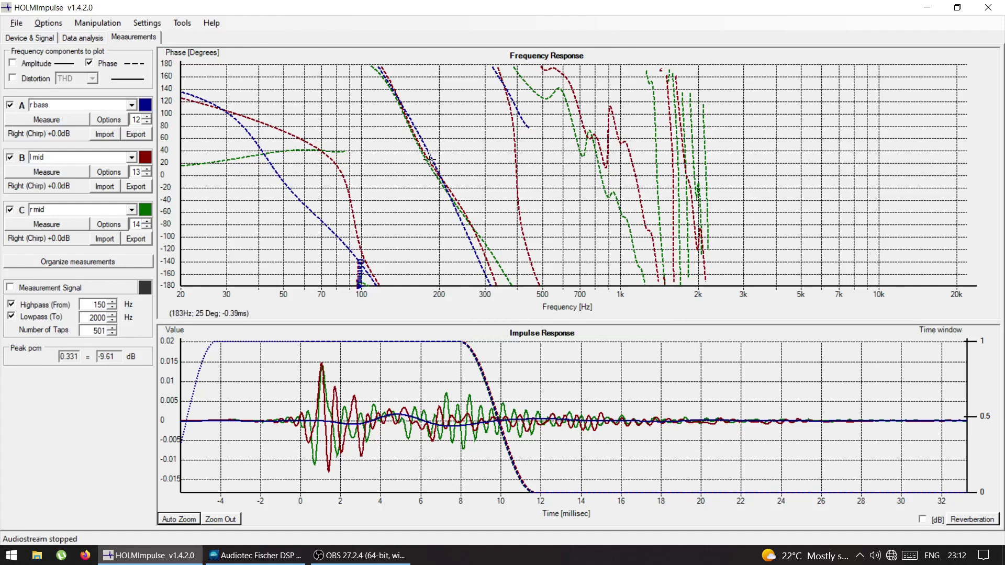
Replace r bass with l tweet in slot A and display its phase curve alongside l mid and r mid.
click(10, 105)
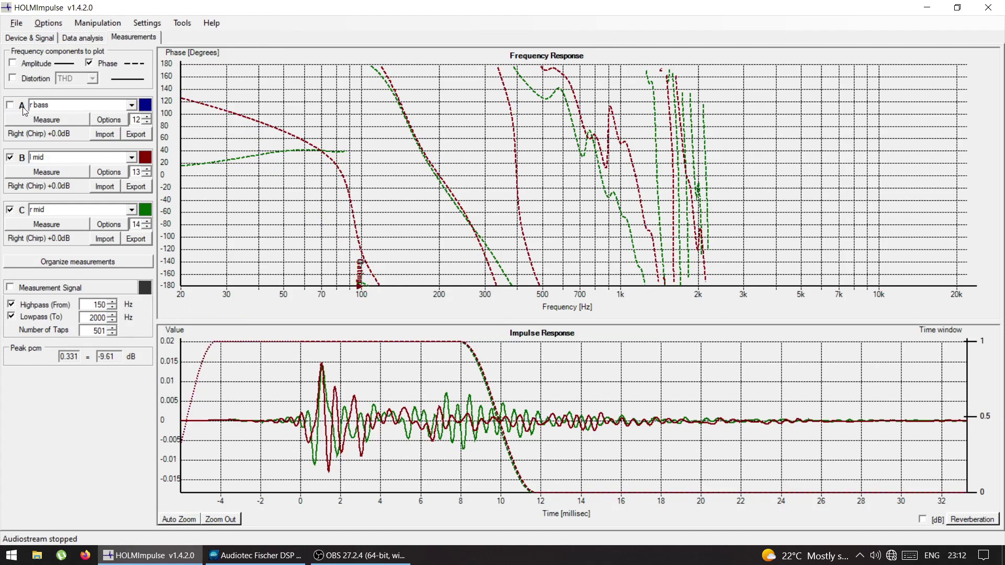
click(134, 106)
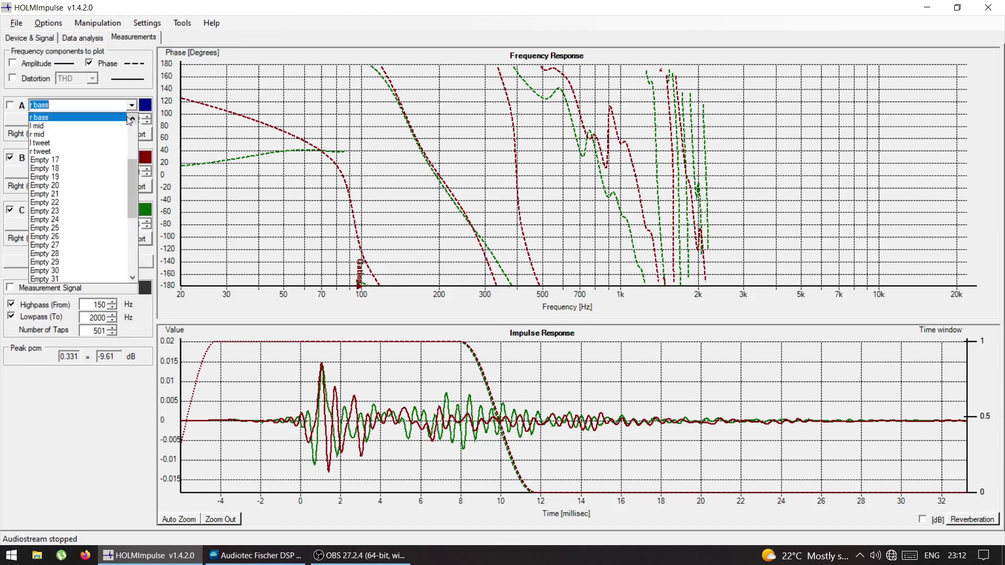
click(109, 143)
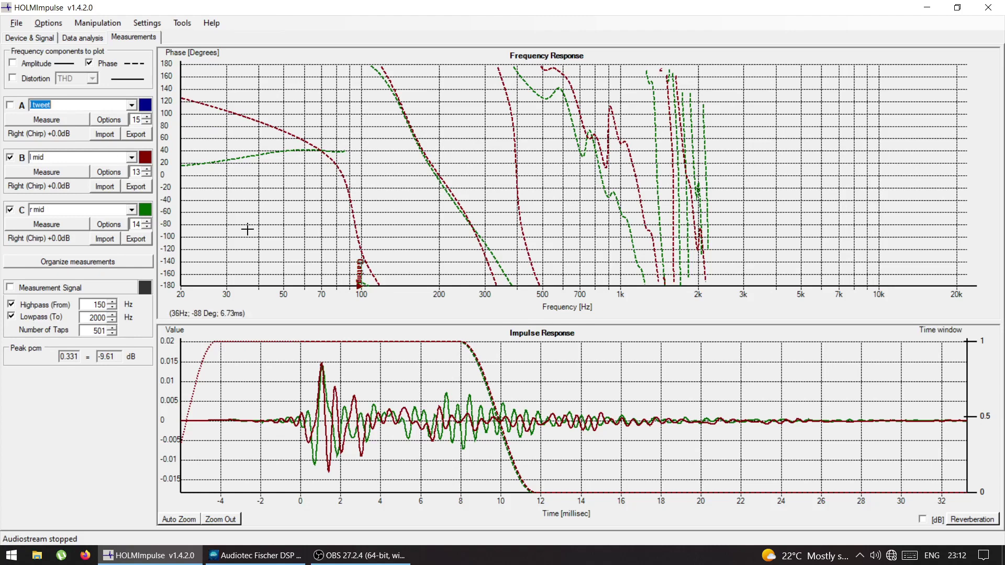
click(11, 106)
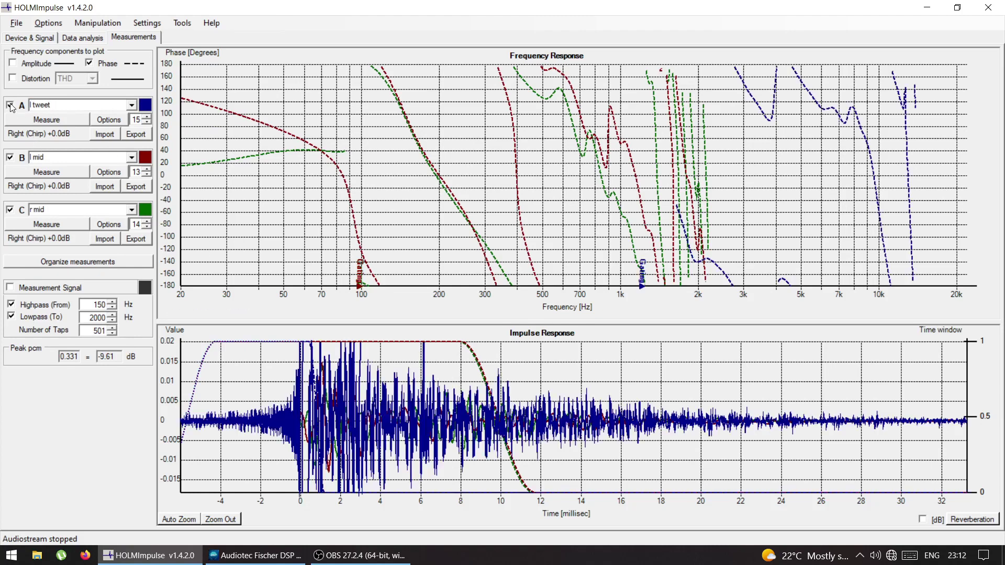
Shorten the time windows of l tweet, l mid and r mid to about 2.4 ms and zoom the impulse response around the tweeter pulse.
mouse_move(484, 379)
mouse_down()
mouse_move(747, 397)
mouse_move(903, 392)
mouse_move(375, 393)
mouse_move(403, 385)
mouse_move(412, 397)
mouse_up()
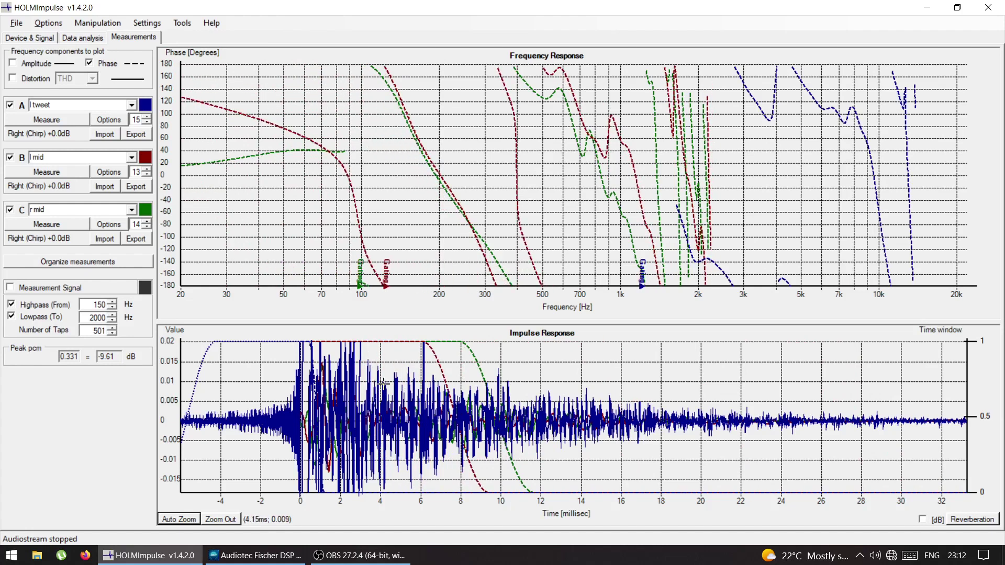
mouse_move(314, 368)
mouse_down()
mouse_move(495, 417)
mouse_move(338, 417)
mouse_move(348, 417)
mouse_up()
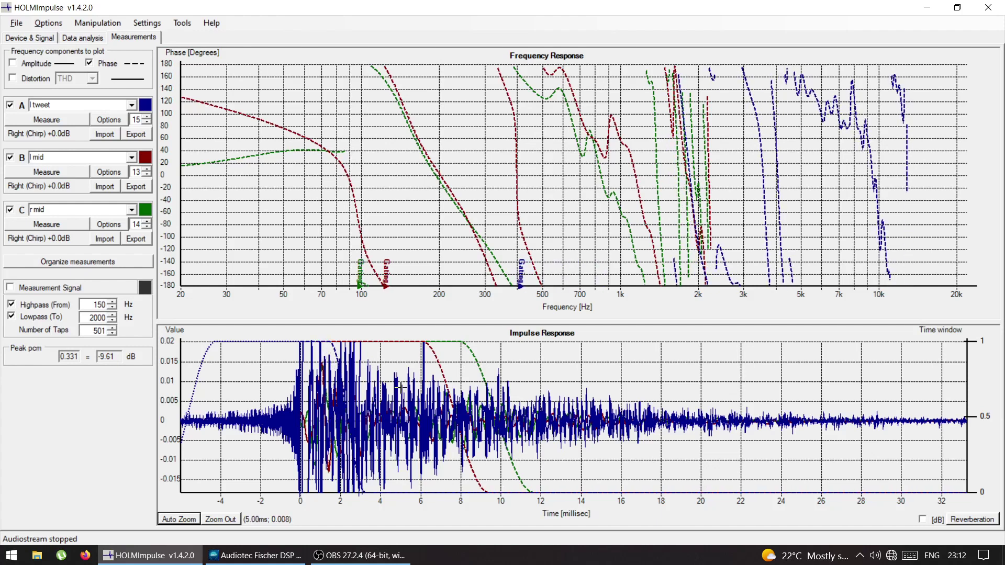
drag(455, 418, 348, 424)
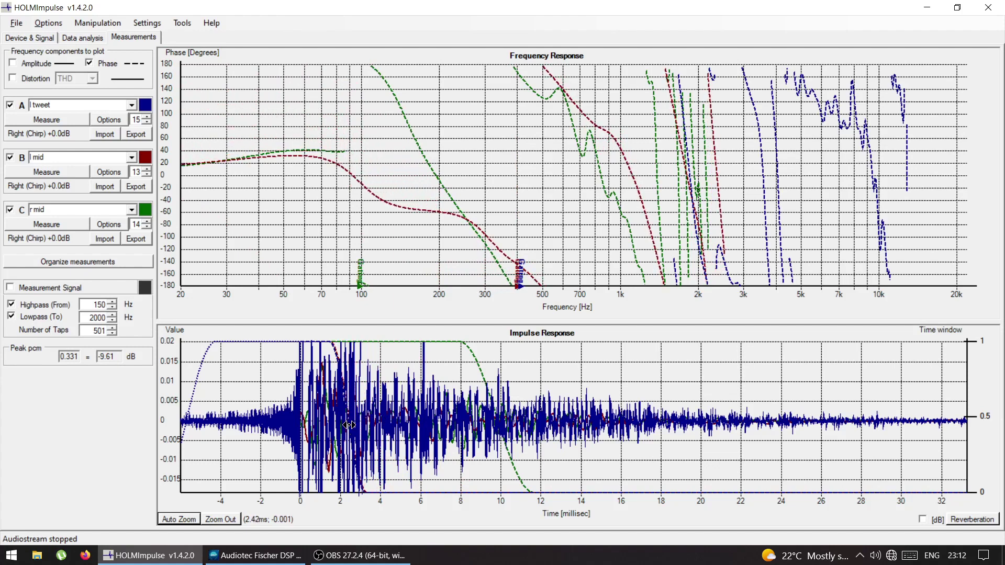
drag(497, 418, 347, 434)
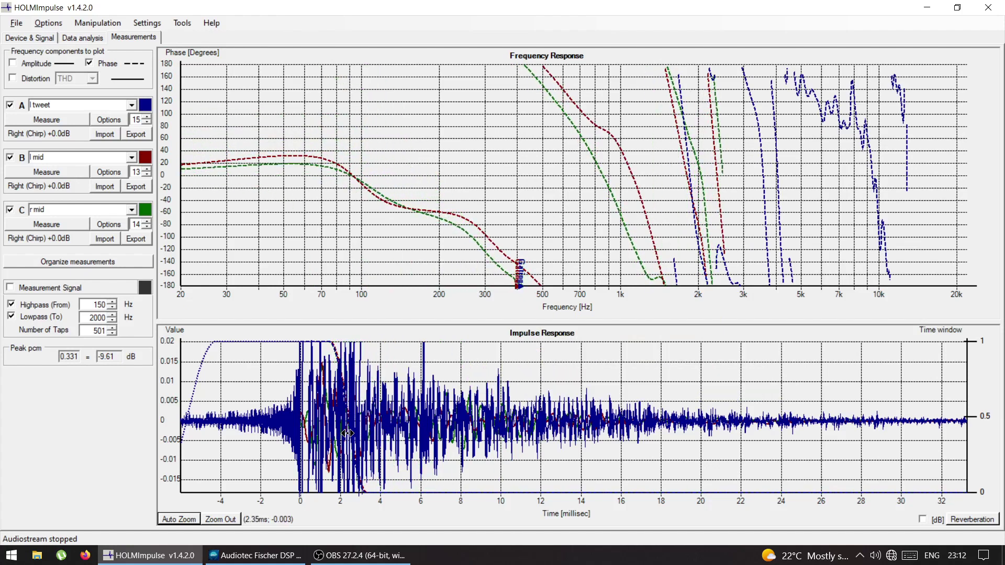
right_click(344, 380)
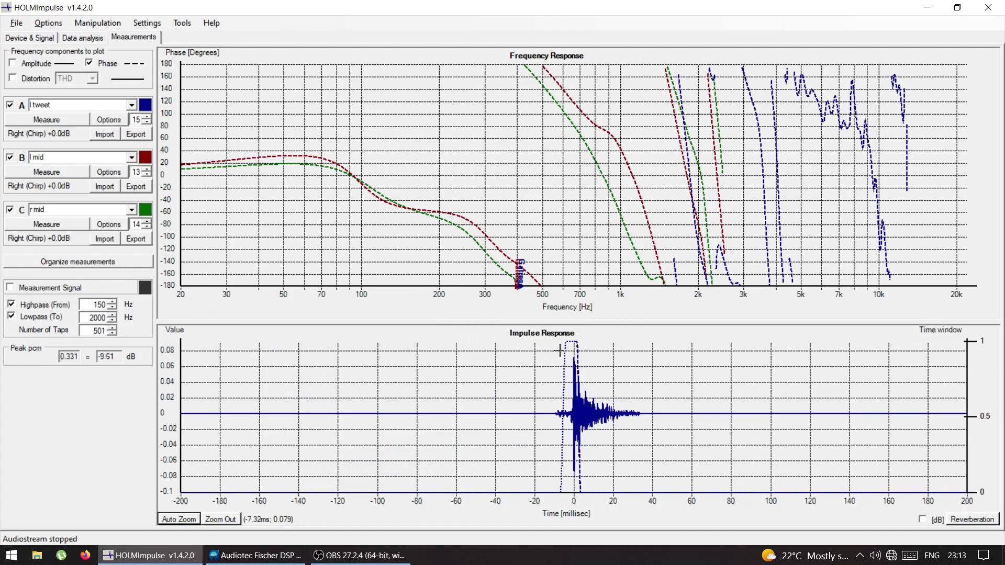
drag(559, 352, 599, 484)
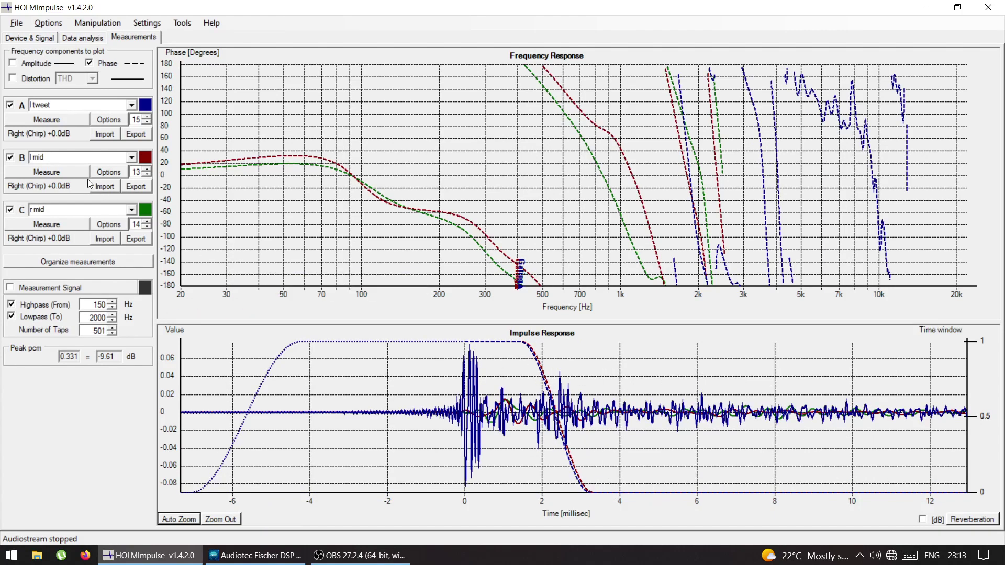
Hide l tweet and match the time windows of l mid and r mid at about 2.1 ms.
click(10, 157)
click(10, 157)
click(10, 157)
click(10, 157)
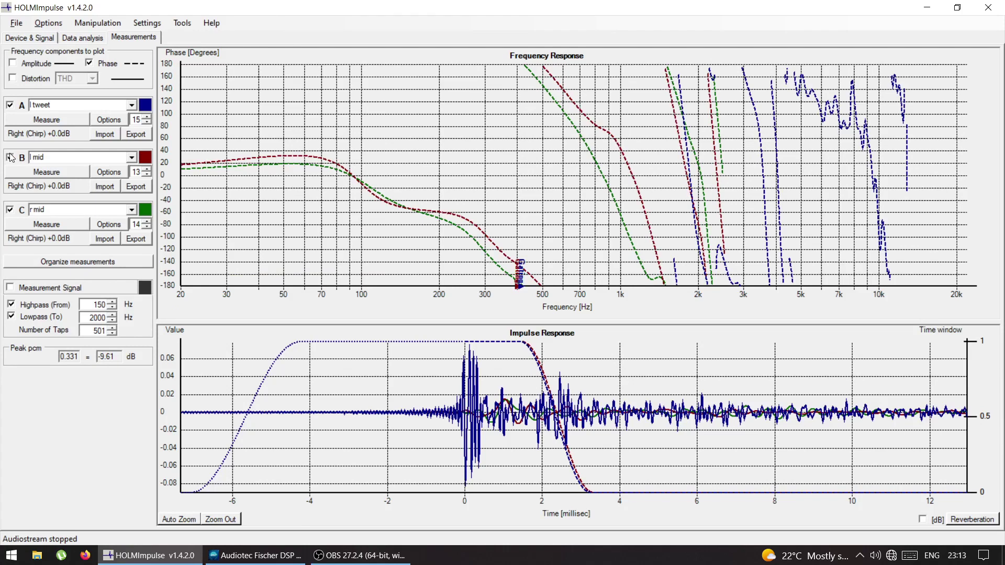
click(10, 105)
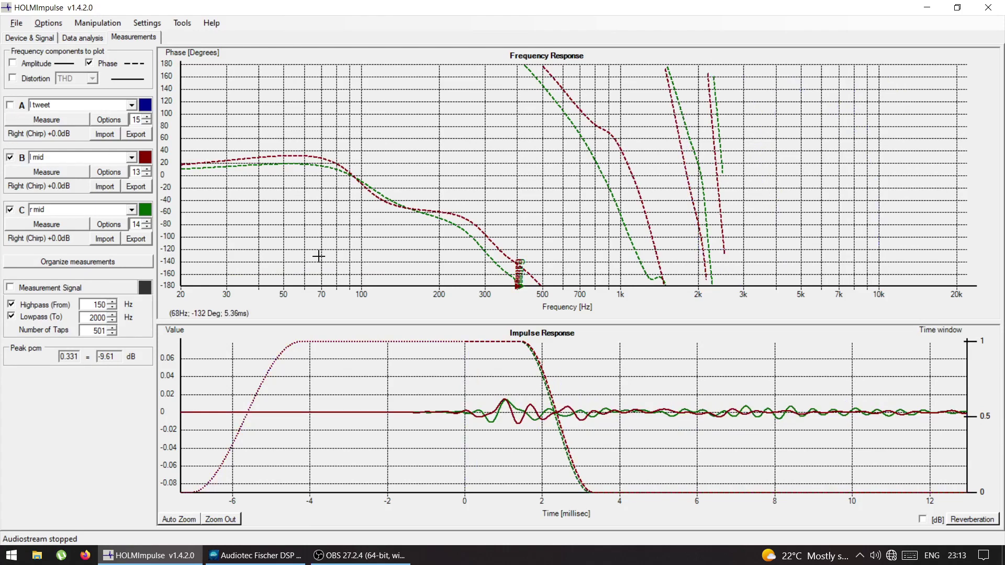
mouse_move(540, 377)
mouse_down()
mouse_move(542, 422)
mouse_move(559, 417)
mouse_move(542, 408)
mouse_move(546, 416)
mouse_up()
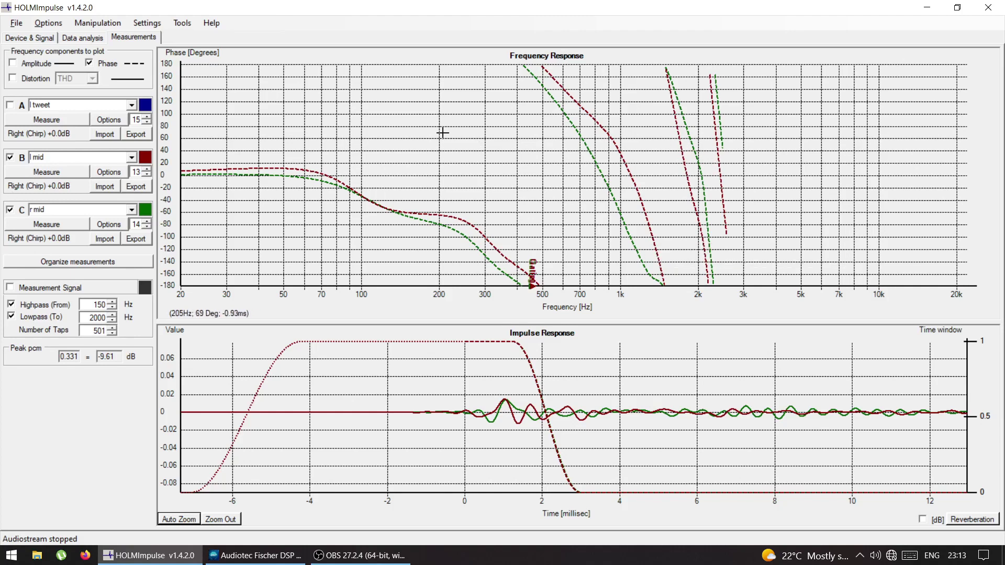
Toggle the l tweet curve repeatedly to compare its phase with l mid and r mid around 2 kHz.
click(11, 106)
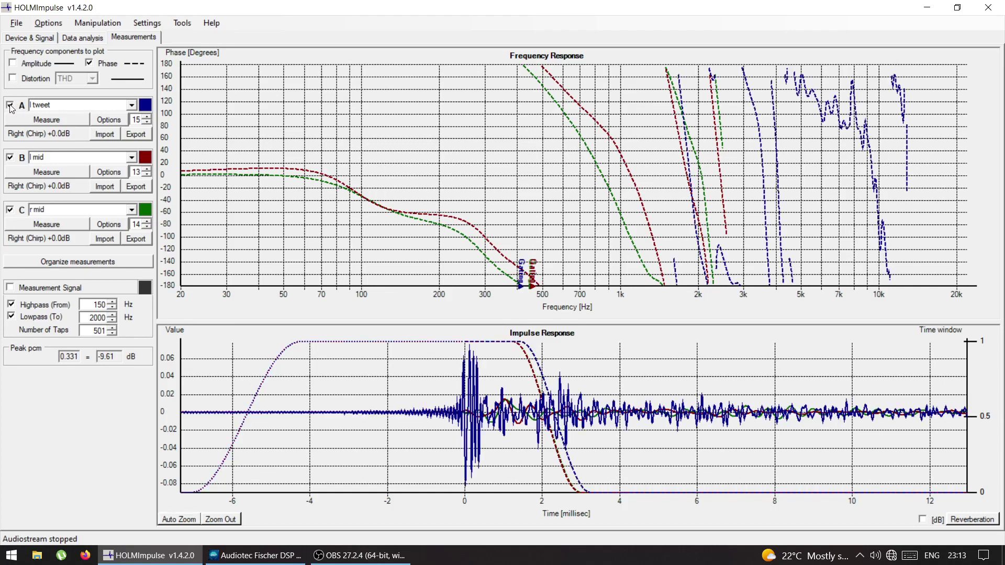
click(10, 106)
click(11, 106)
click(11, 106)
click(10, 106)
click(10, 106)
click(10, 106)
click(11, 106)
click(10, 105)
click(10, 106)
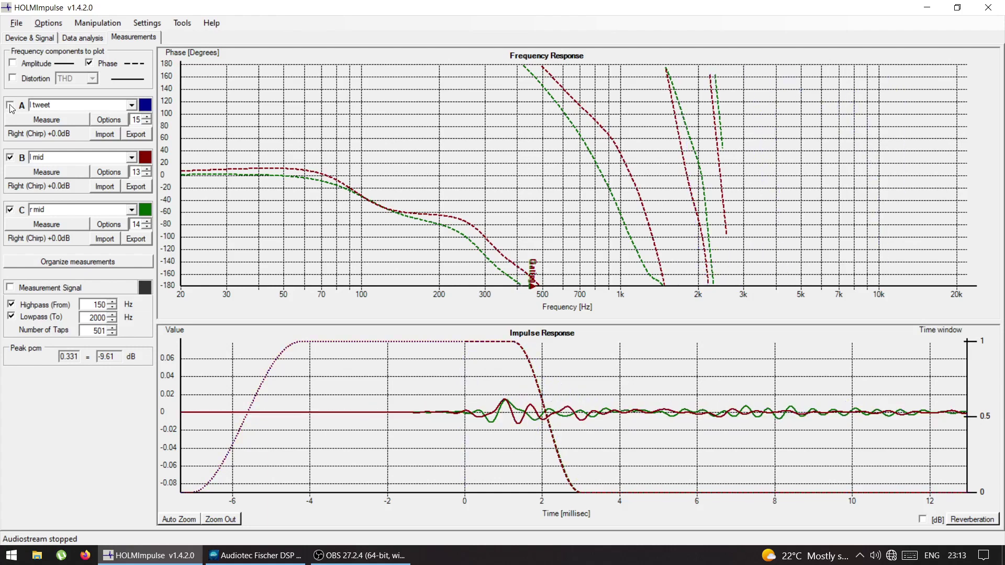
click(11, 105)
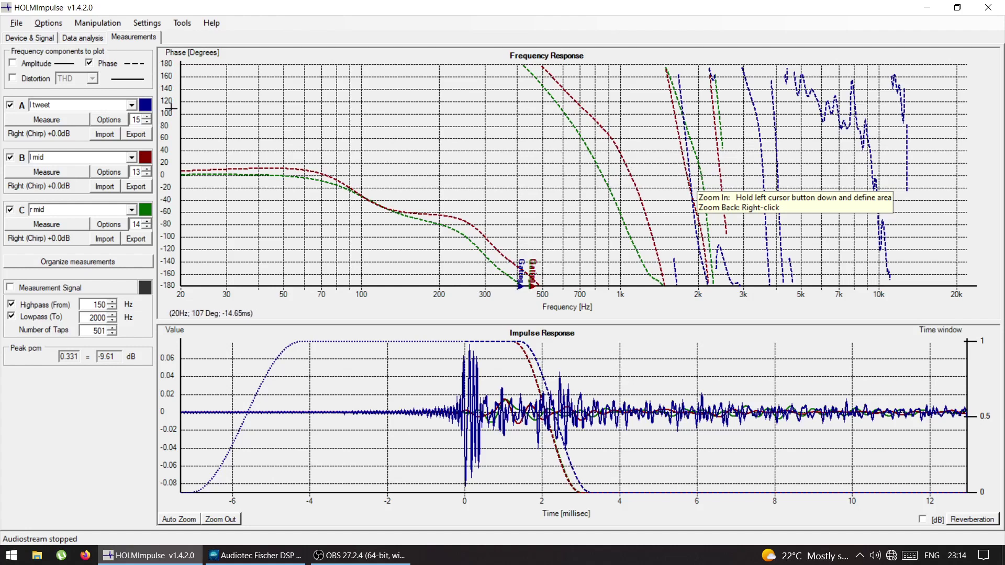
In the DSP PC-Tool, mute Output G, unlink Output F and unmute only Output E (Front L High), then return to HOLMImpulse.
key(alt+Tab)
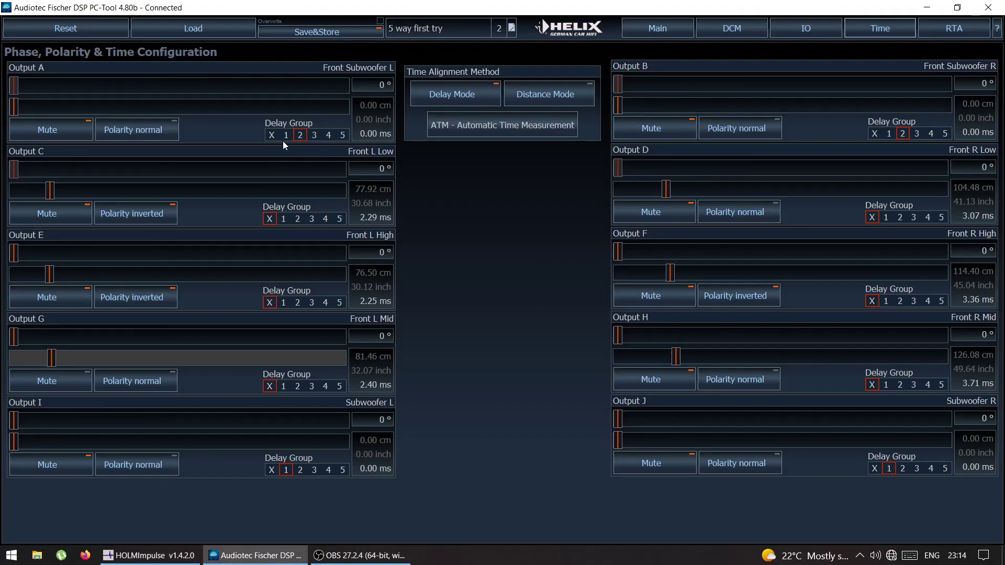
click(655, 34)
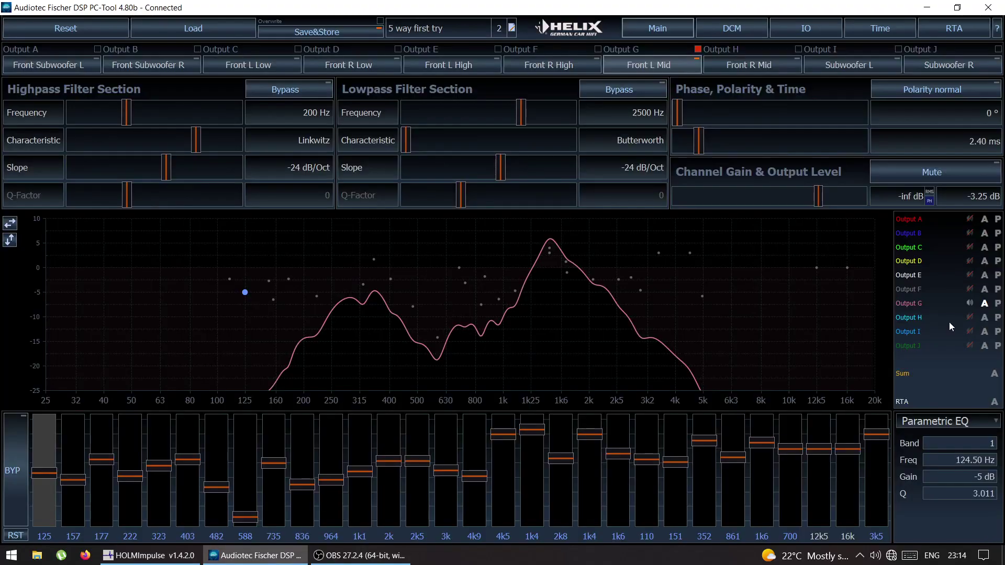
click(969, 304)
click(458, 63)
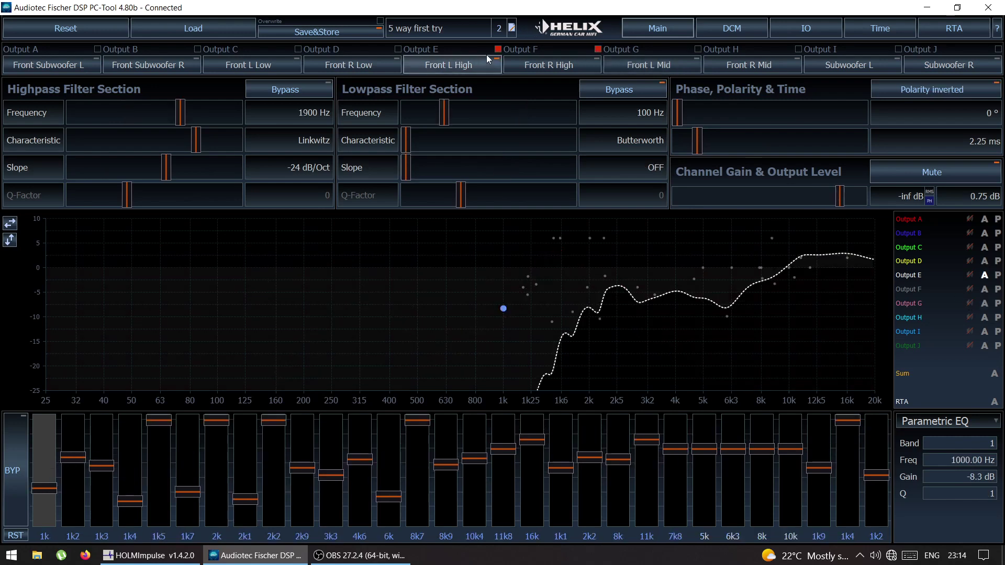
click(598, 49)
click(970, 274)
key(alt+Tab)
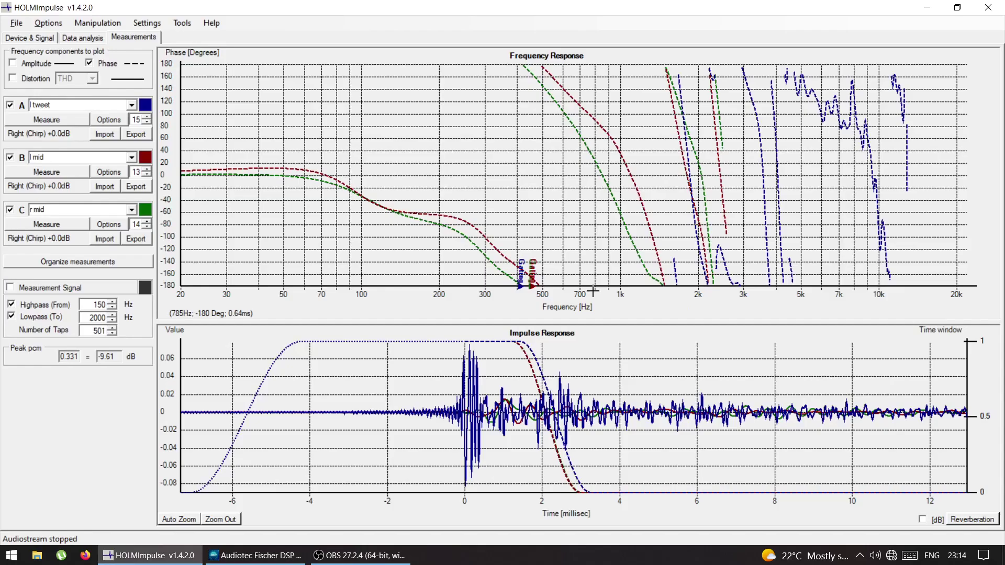
Remeasure l tweet with a 2000 Hz highpass and 20000 Hz lowpass, matching its time window to the mid curves at about 2.1 ms.
double_click(92, 304)
text(2000)
double_click(92, 317)
text(20000)
click(33, 121)
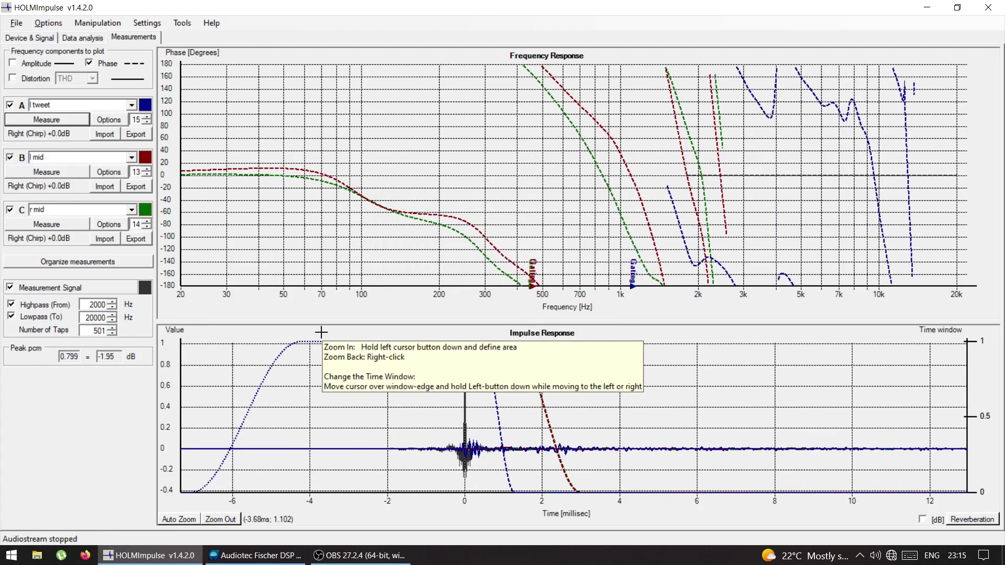
drag(500, 418, 546, 421)
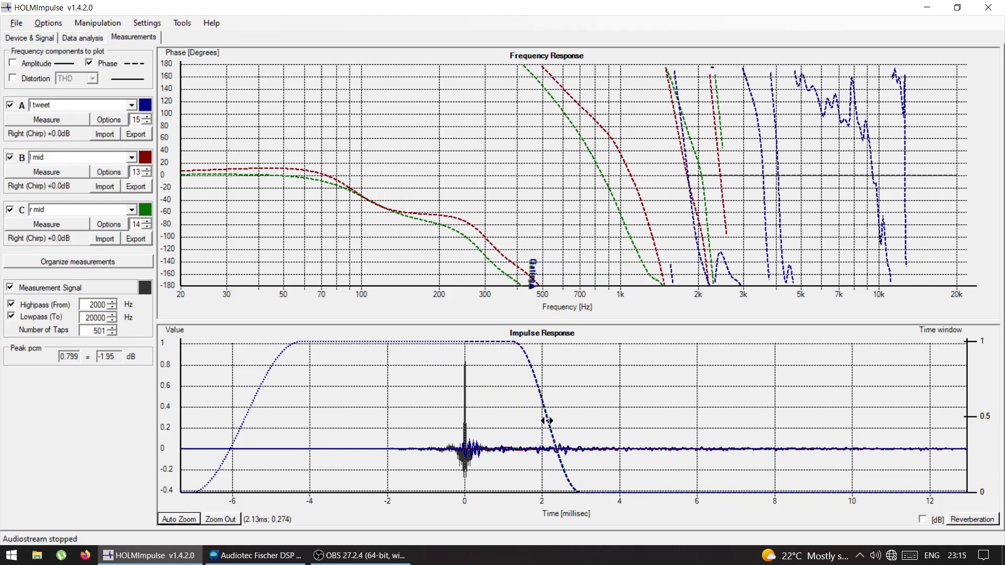
Set Output E's (Front L High) delay to 2.20 ms in the DSP PC-Tool and remeasure l tweet in HOLMImpulse with a time window of about 2.3 ms.
key(alt+Tab)
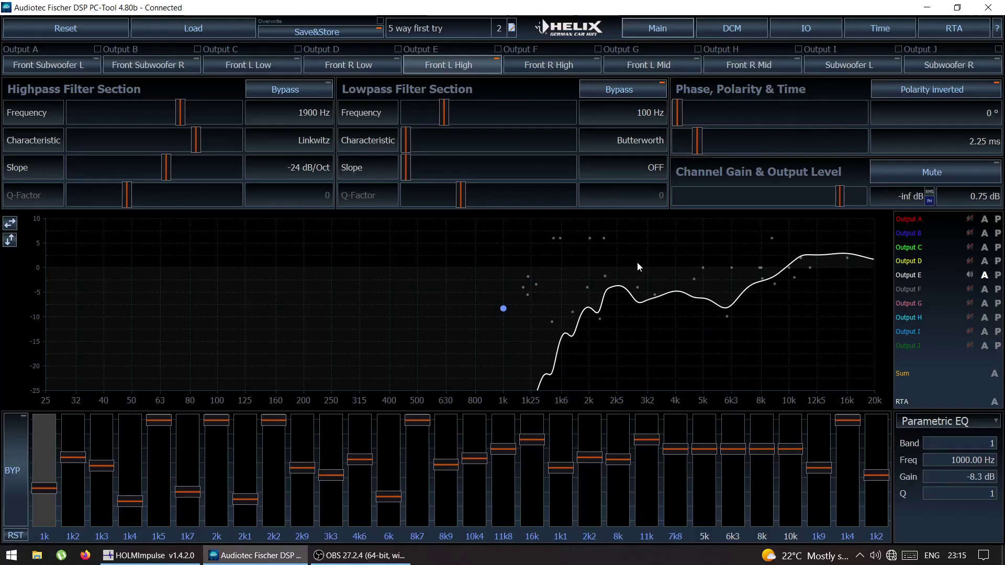
click(874, 29)
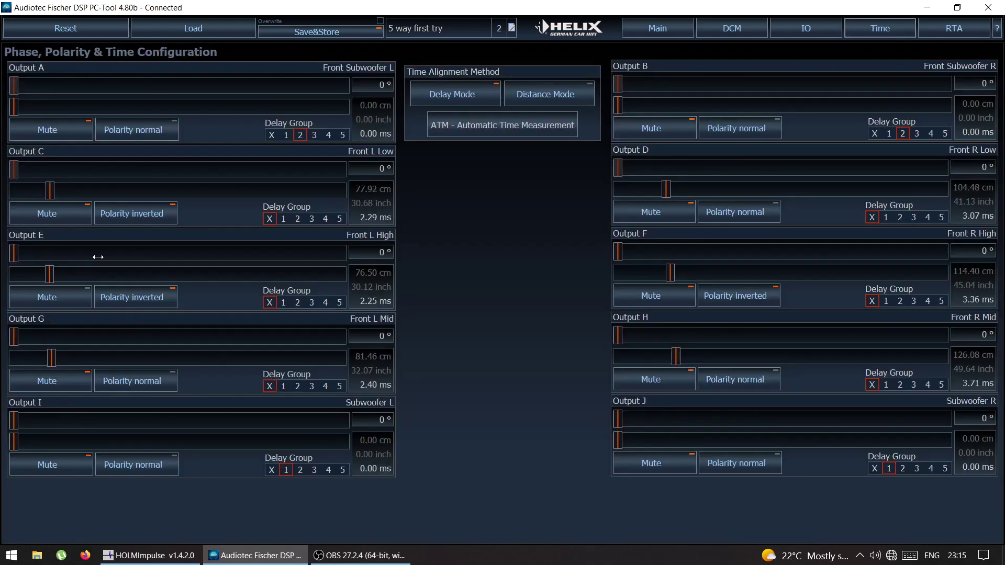
click(49, 272)
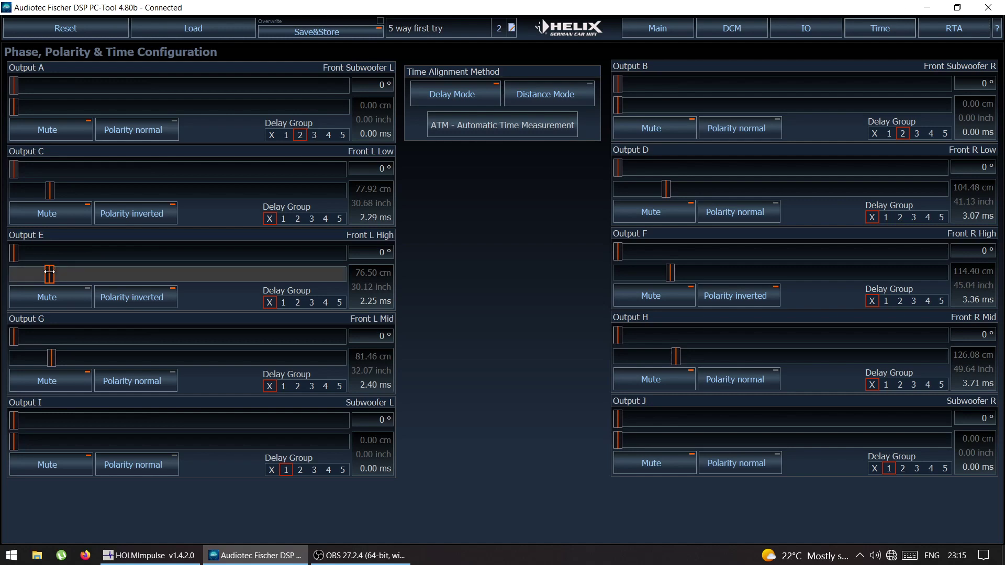
key(Left)
key(Left)
key(Left)
key(Left)
key(Left)
key(alt+Tab)
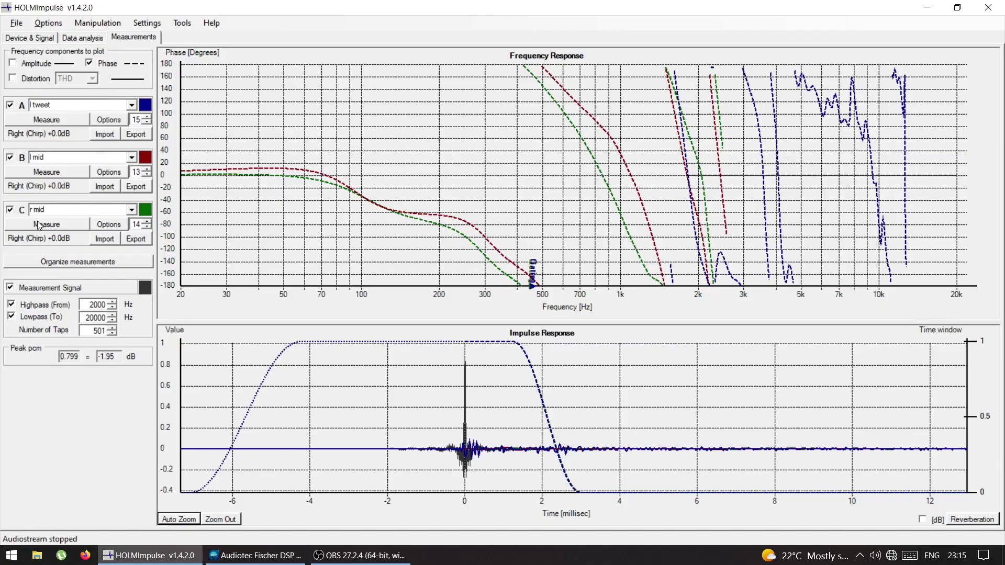
click(40, 122)
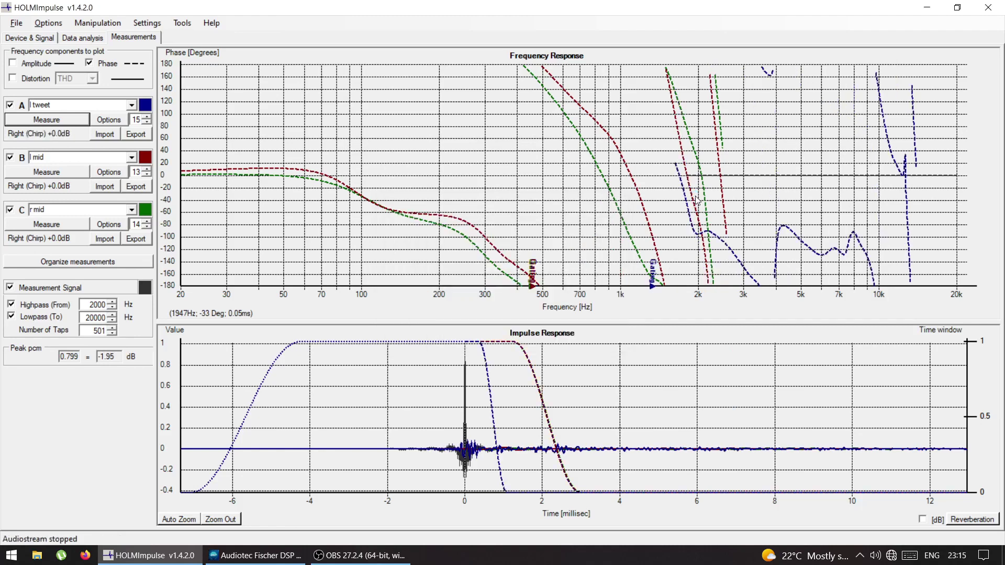
drag(496, 404, 553, 423)
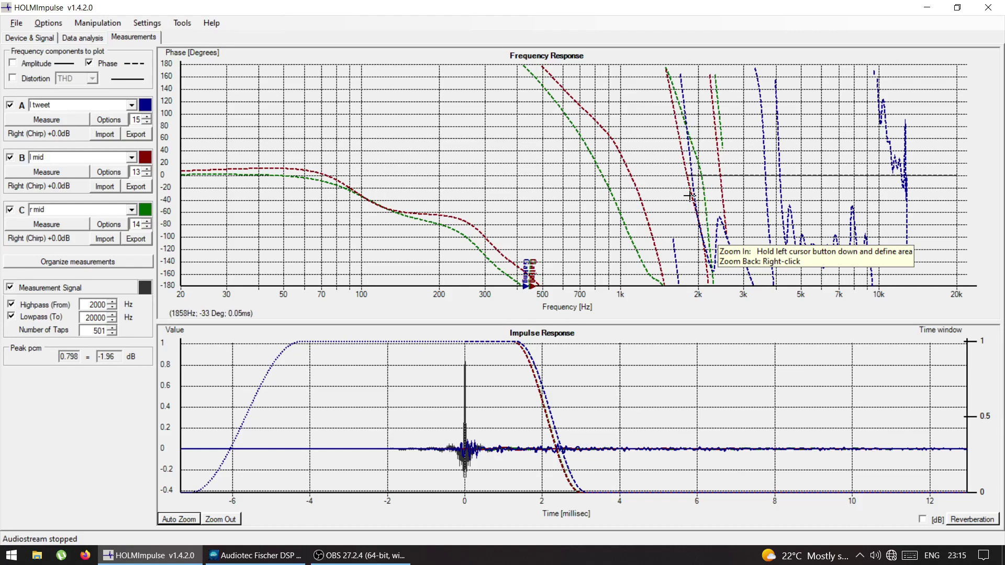
Set Output E's delay to 2.40 ms in the DSP PC-Tool and remeasure l tweet in HOLMImpulse with a time window of about 2.1 ms.
key(alt+Tab)
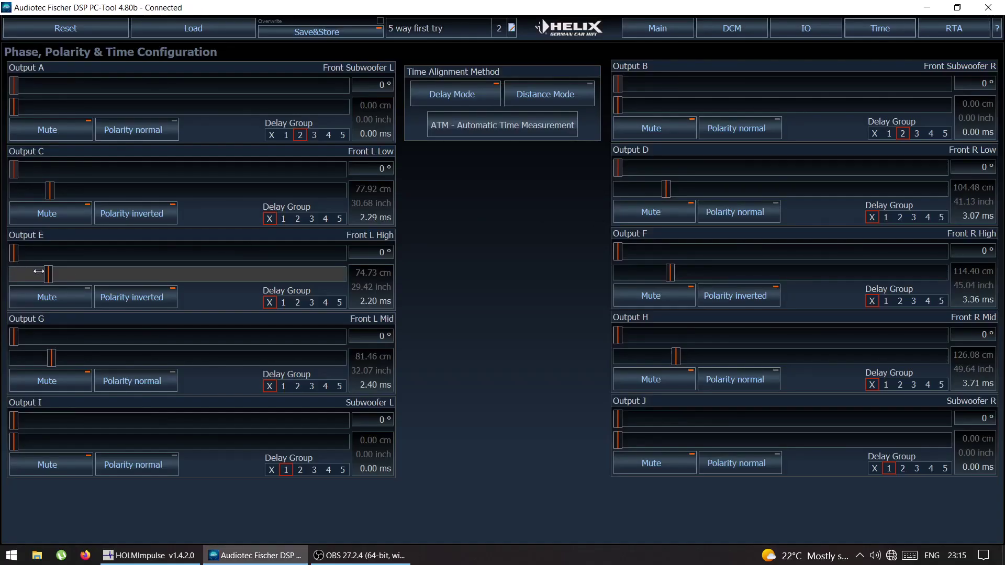
scroll(49, 276, up, 6)
scroll(49, 276, up, 4)
key(alt+Tab)
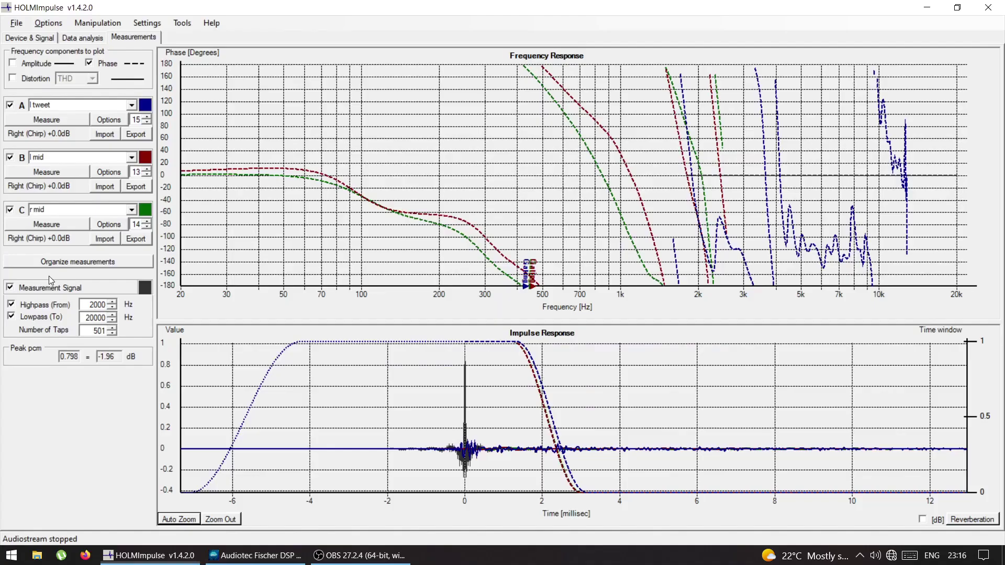
click(28, 120)
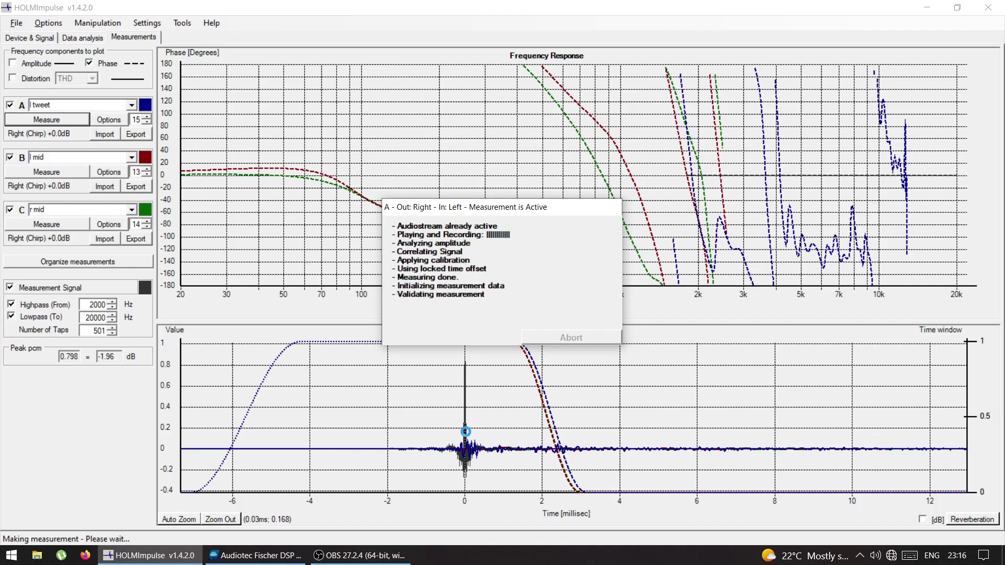
drag(495, 399, 546, 425)
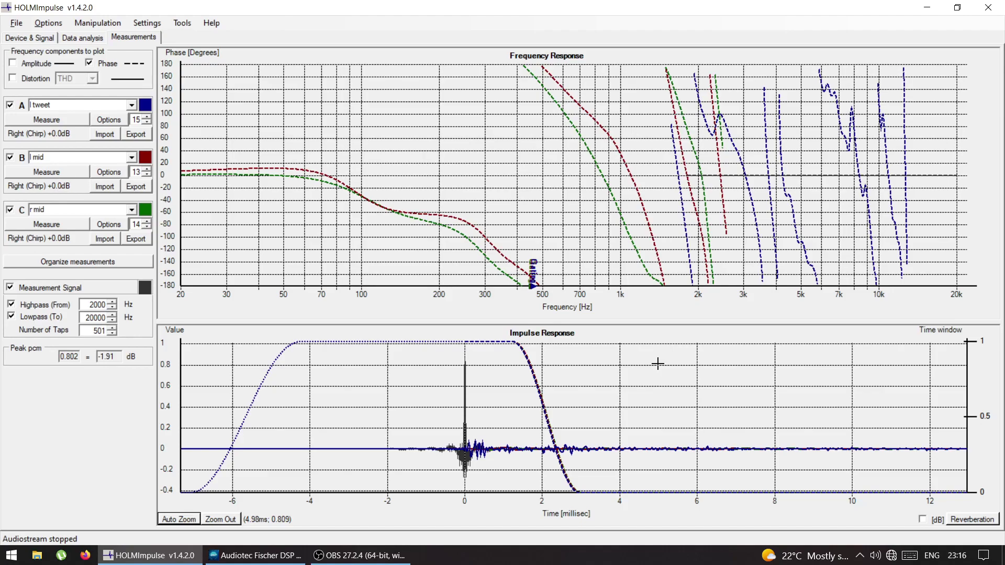
Try a 2.51 ms delay on Output E in the DSP PC-Tool and remeasure l tweet in HOLMImpulse with a time window of about 2.1 ms.
key(alt+Tab)
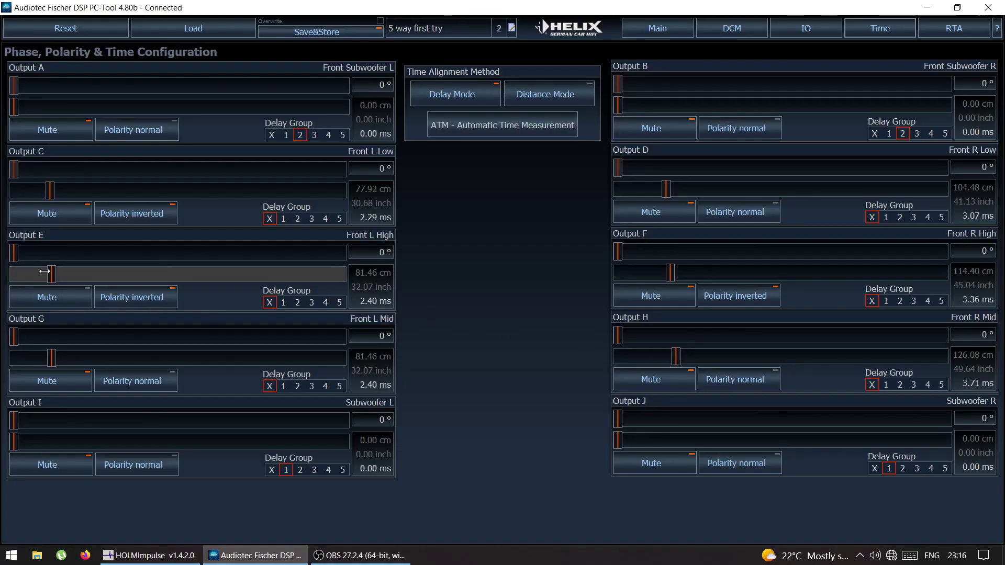
drag(48, 272, 48, 275)
scroll(47, 275, up, 1)
scroll(47, 275, up, 5)
scroll(48, 274, down, 5)
scroll(48, 275, up, 10)
scroll(47, 275, up, 7)
key(alt+Tab)
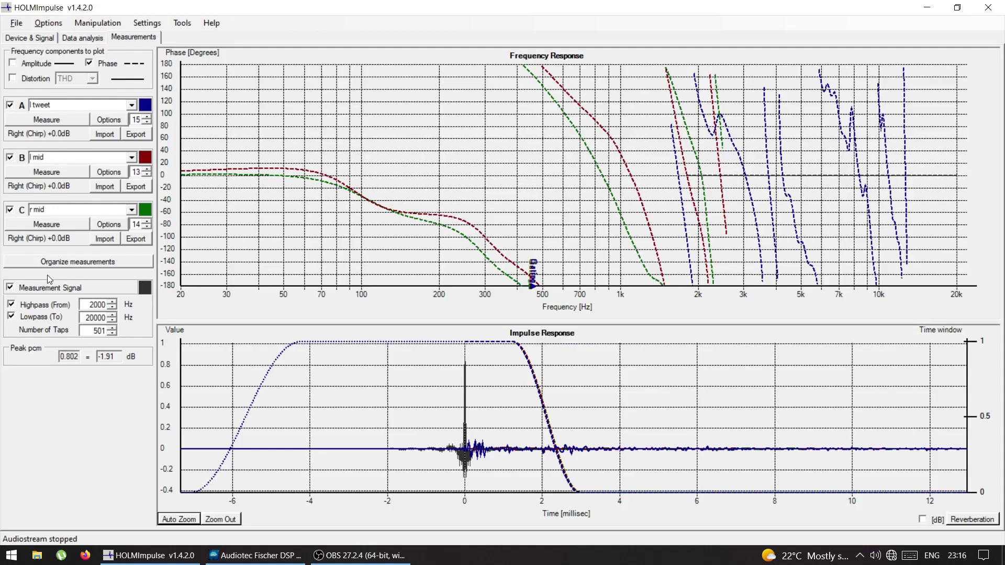
click(47, 120)
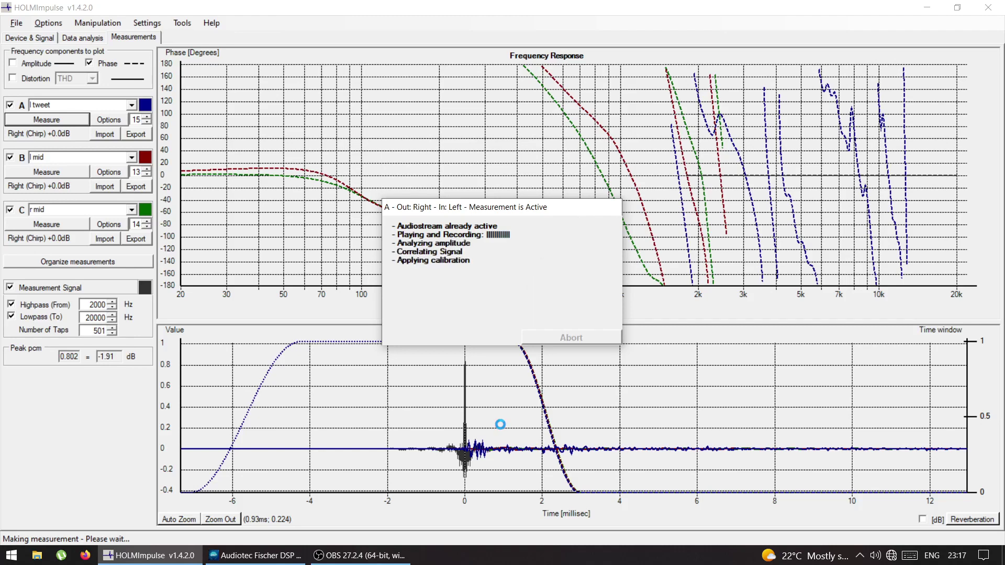
mouse_move(498, 409)
mouse_down()
mouse_move(579, 422)
mouse_move(538, 431)
mouse_move(546, 429)
mouse_up()
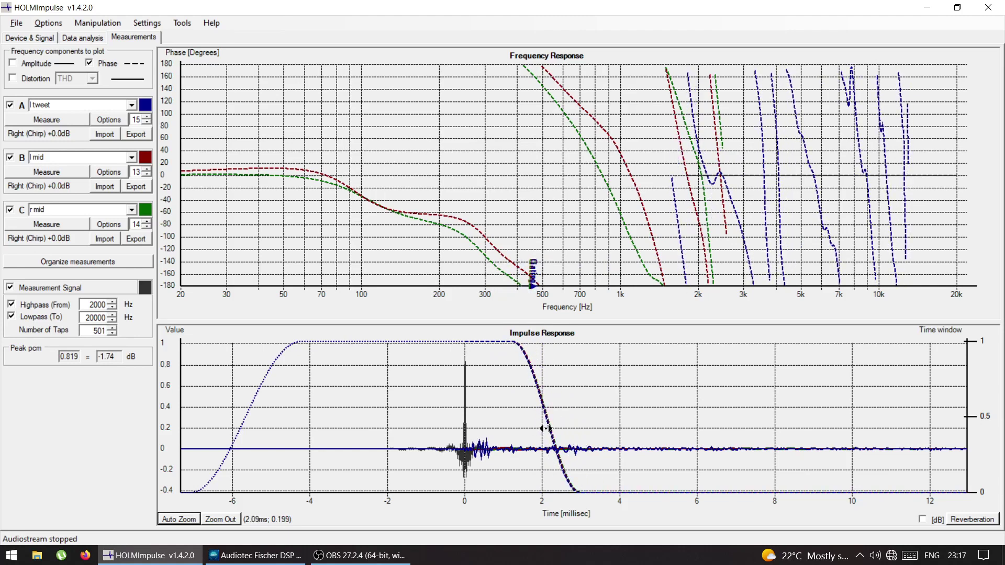
Hide the measurement signal trace and enlarge the impulse response between about -1.3 and 9.5 ms.
right_click(476, 424)
click(10, 288)
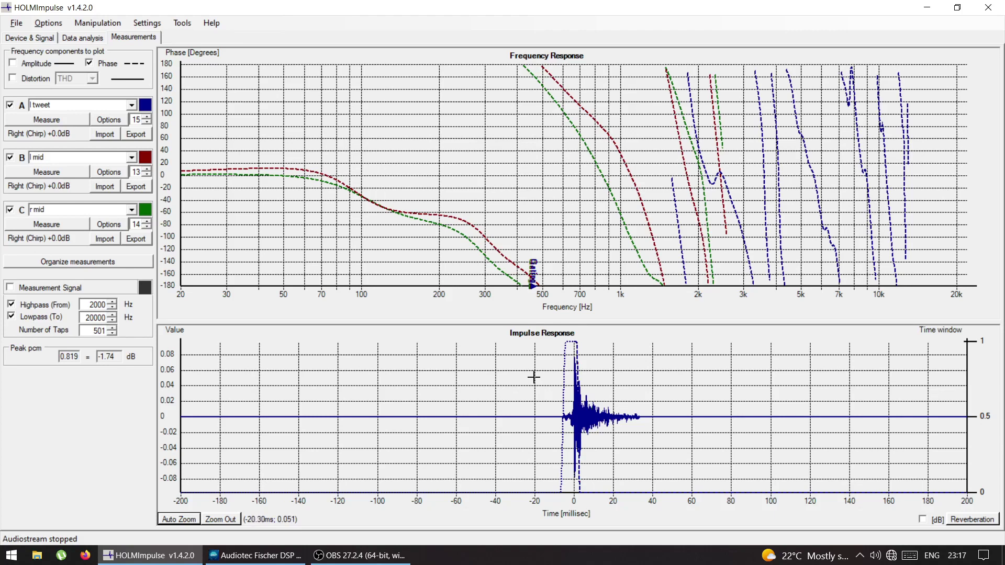
drag(558, 352, 659, 482)
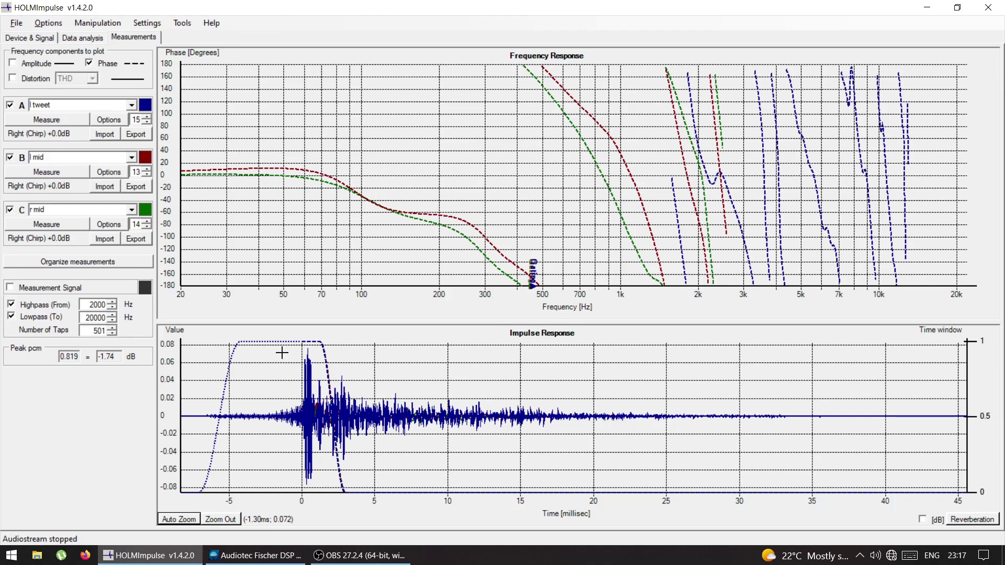
drag(282, 352, 438, 479)
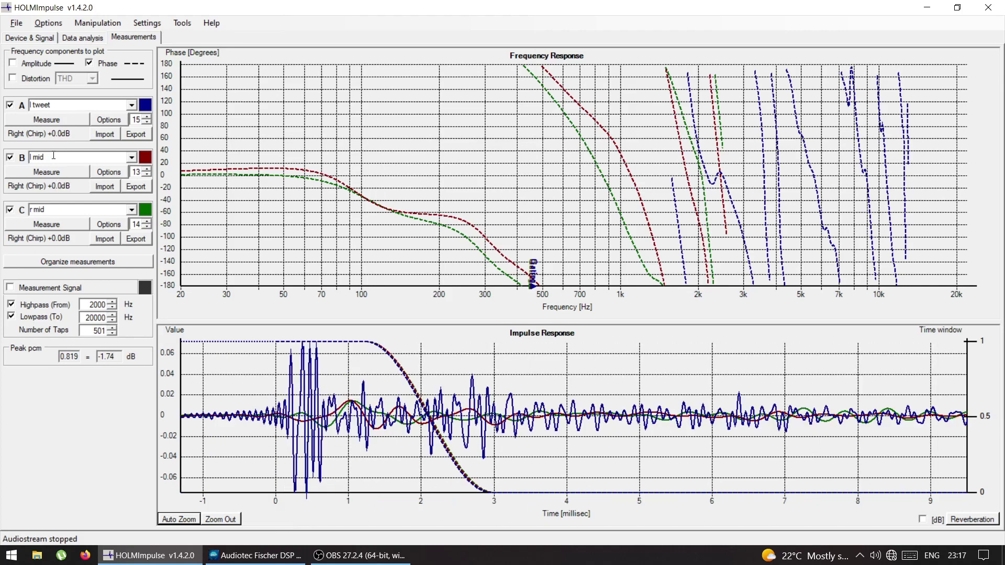
Toggle the l tweet curve off and on repeatedly to compare its phase and impulse with the l mid and r mid curves.
click(10, 106)
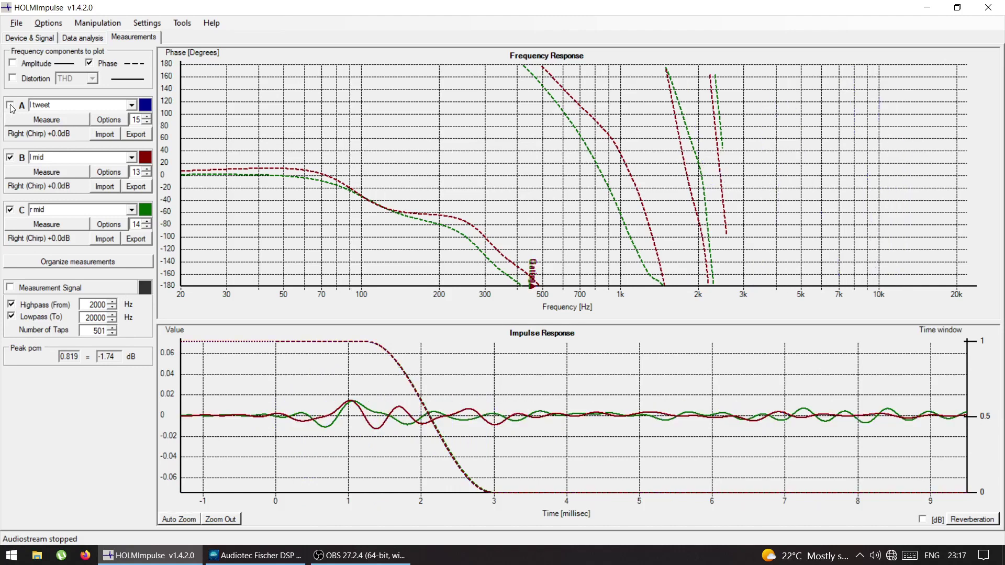
click(11, 106)
click(10, 106)
click(10, 106)
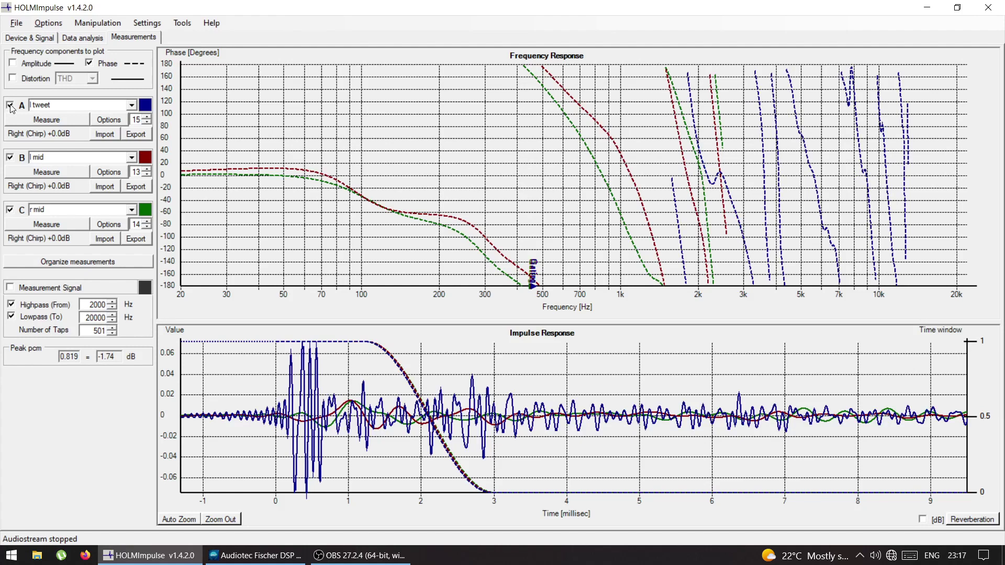
click(10, 107)
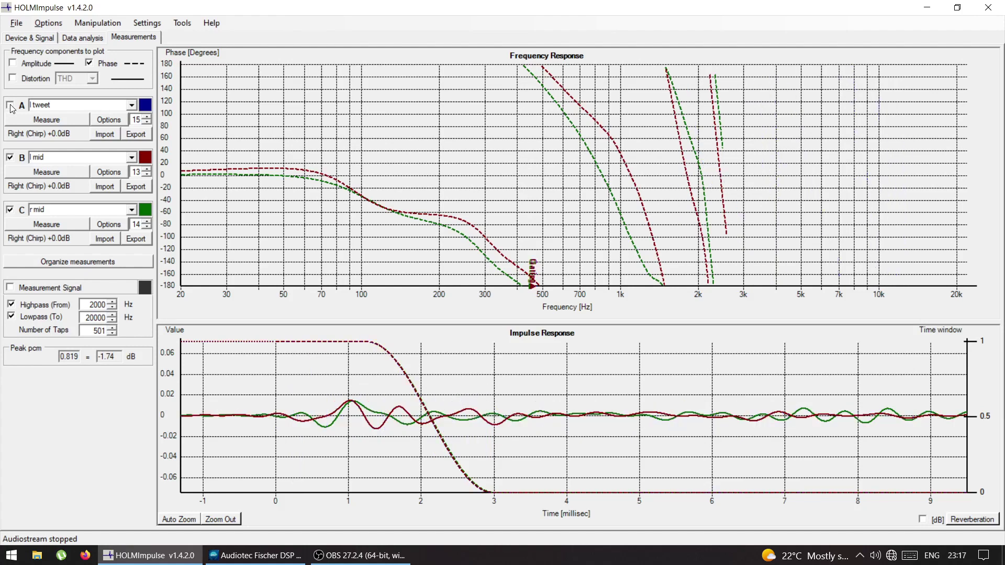
click(10, 107)
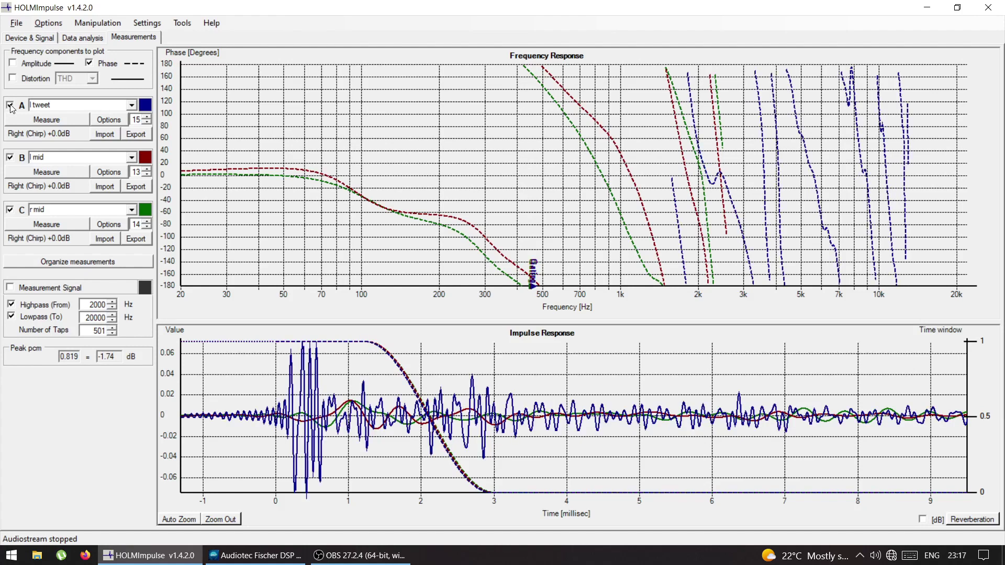
click(10, 107)
click(11, 107)
click(11, 107)
click(11, 107)
Try a 2.25 ms delay on Output E in the DSP PC-Tool and remeasure l tweet in HOLMImpulse with a time window of about 2.1 ms.
key(alt+Tab)
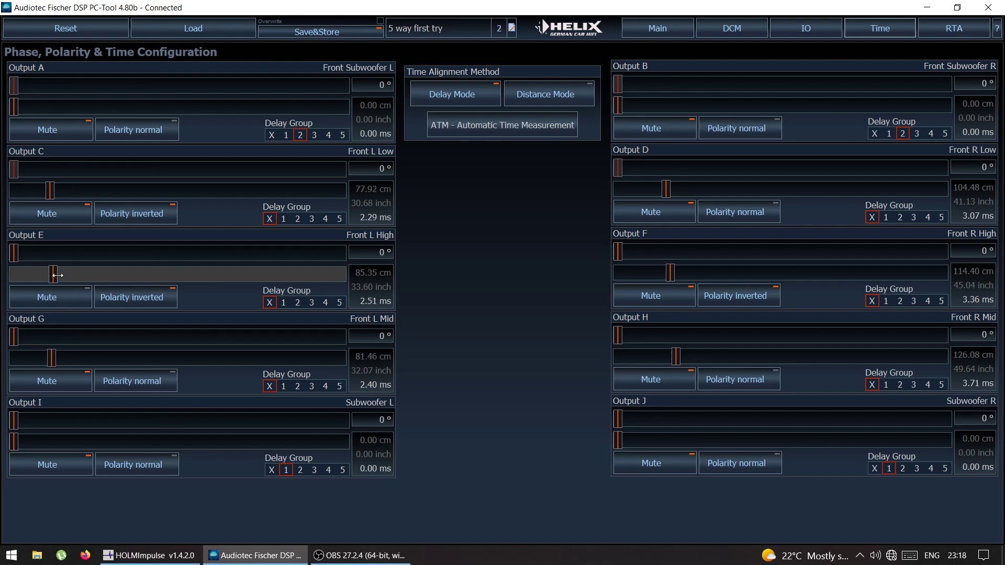
scroll(57, 276, down, 3)
scroll(58, 276, down, 8)
scroll(58, 276, down, 7)
scroll(57, 276, down, 3)
key(alt+Tab)
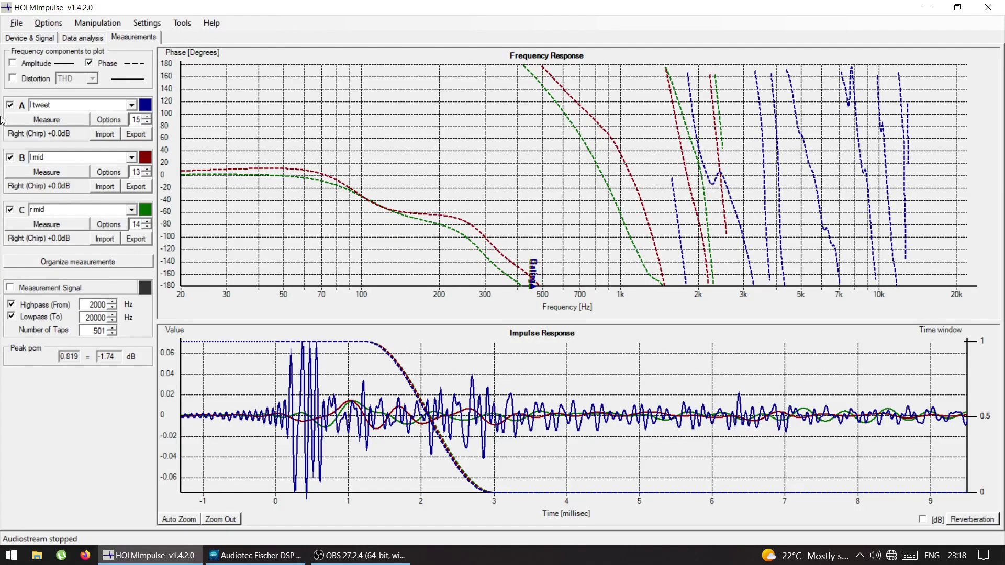
click(30, 121)
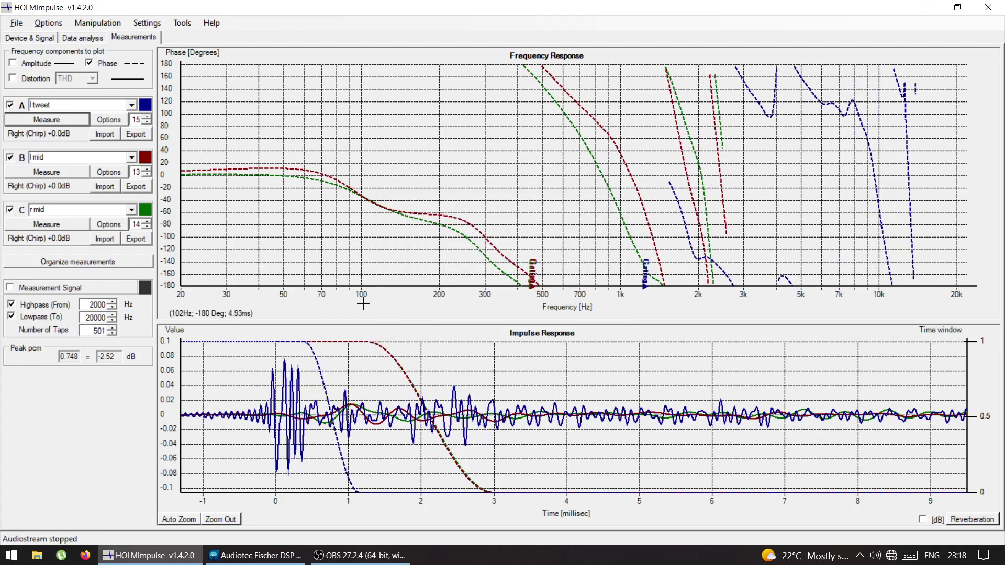
drag(323, 373, 431, 423)
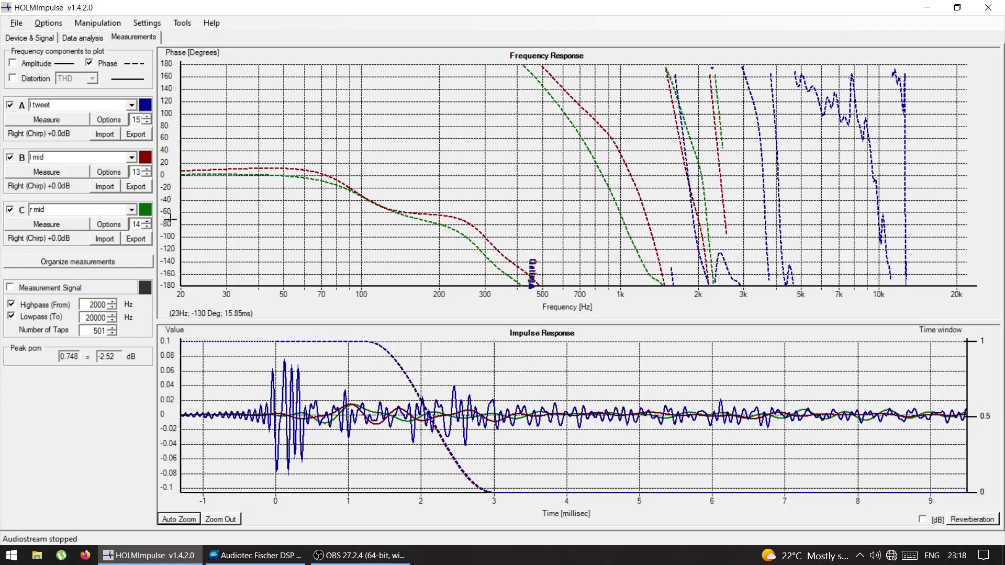
Examine the mid impulses up close with l tweet hidden, then show l tweet again and inspect all three impulse onsets.
click(10, 105)
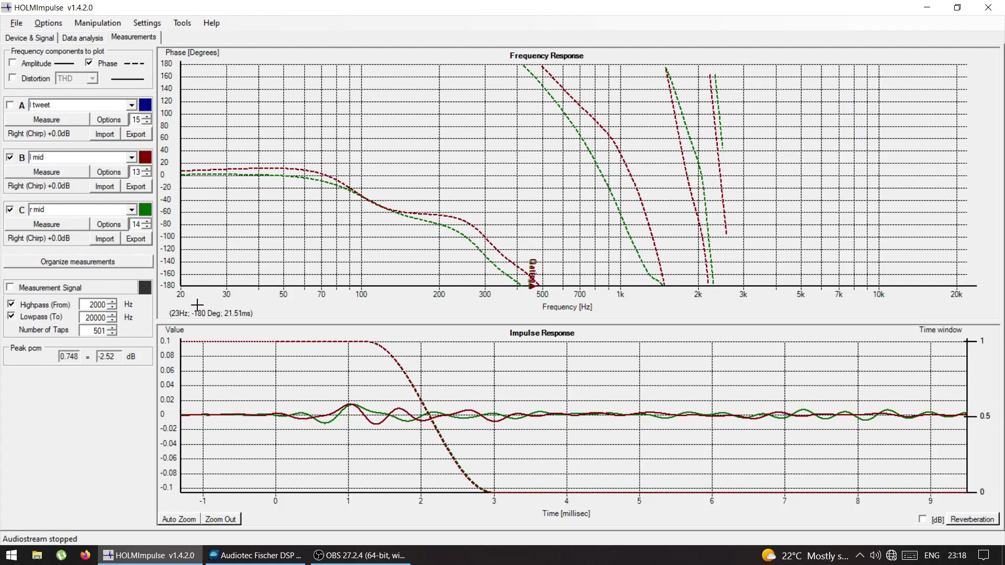
double_click(385, 371)
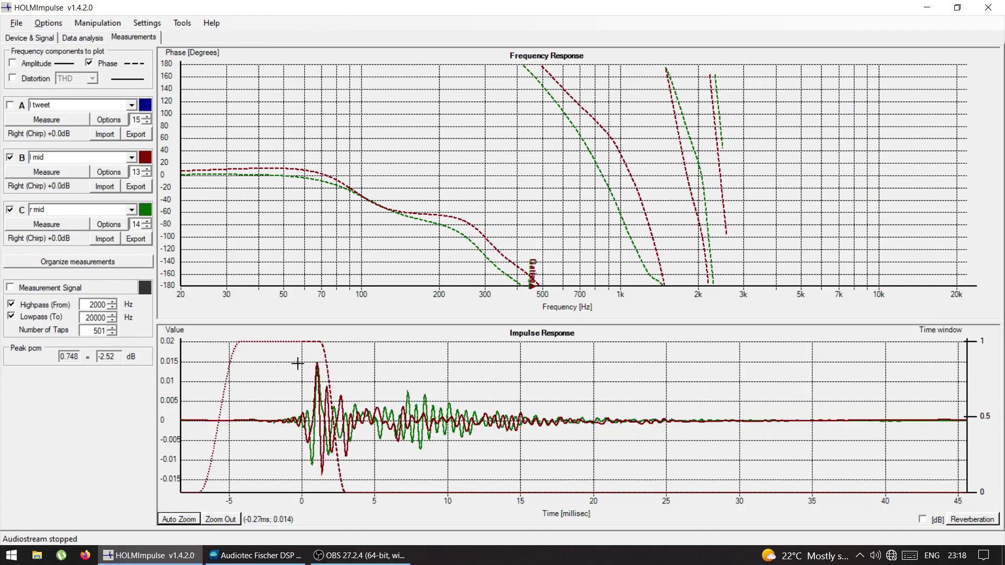
drag(285, 357, 401, 480)
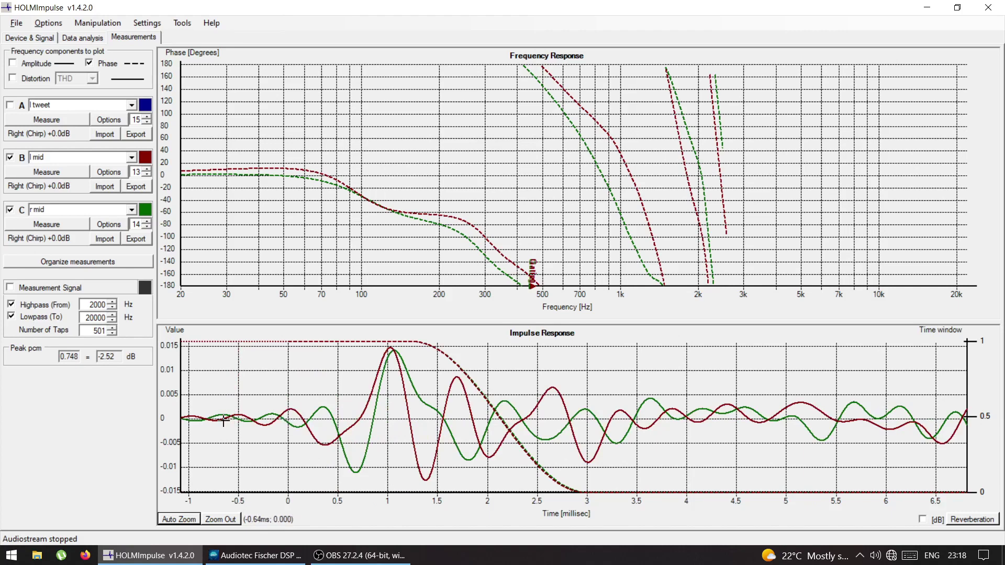
click(9, 105)
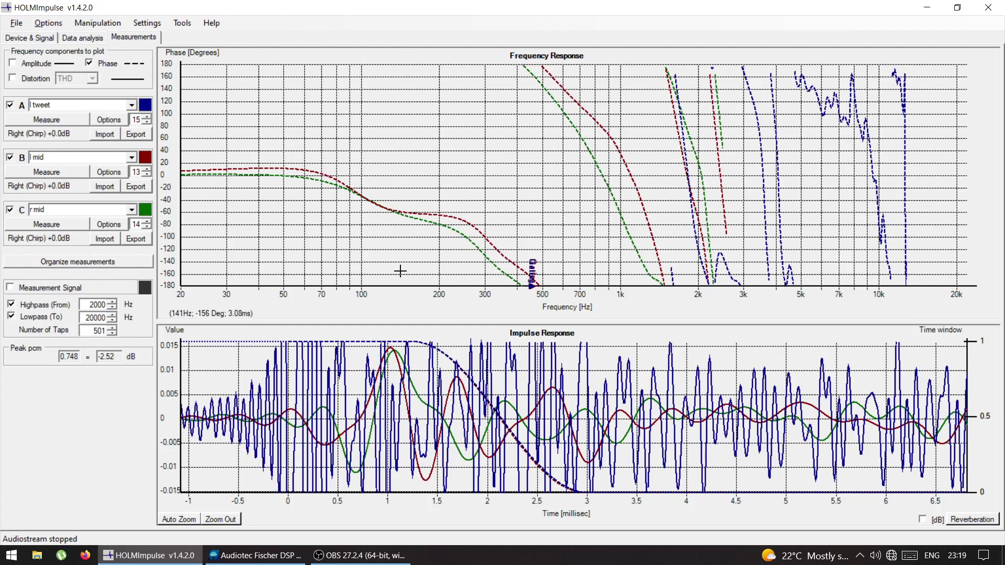
click(178, 519)
drag(265, 356, 418, 472)
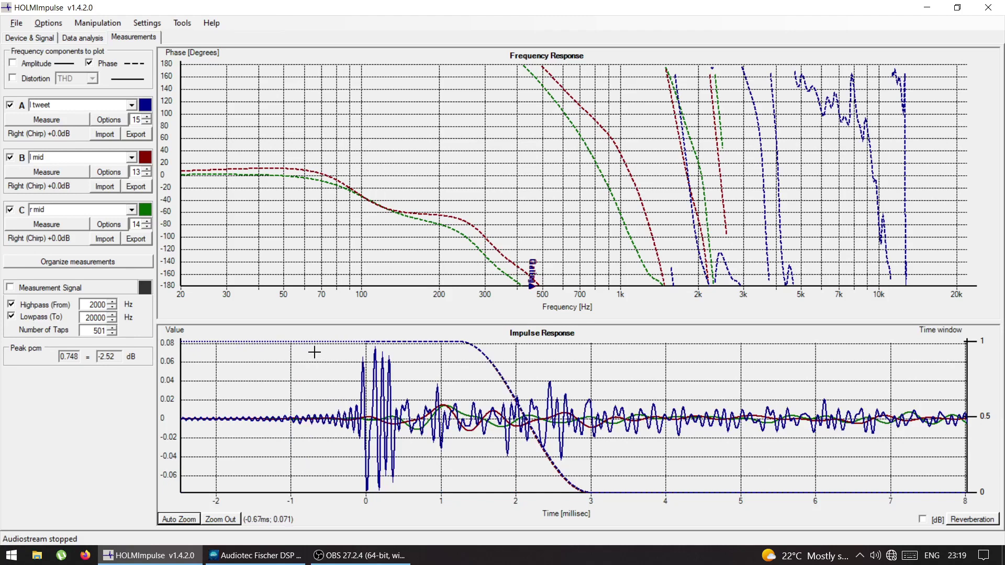
drag(318, 346, 542, 498)
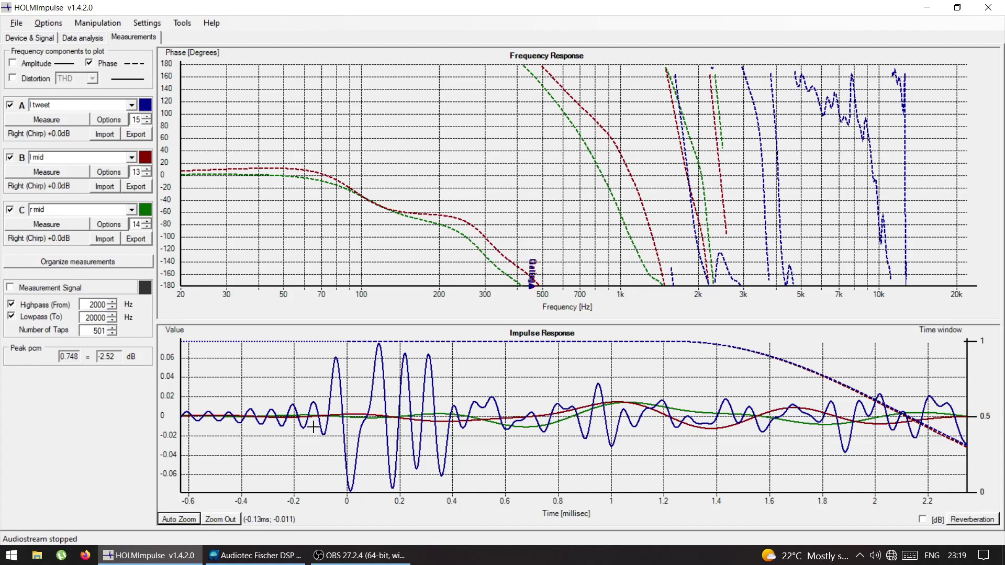
Return Output E's delay to 2.40 ms in the DSP PC-Tool and remeasure l tweet in HOLMImpulse with a time window of about 2.1 ms.
key(alt+Tab)
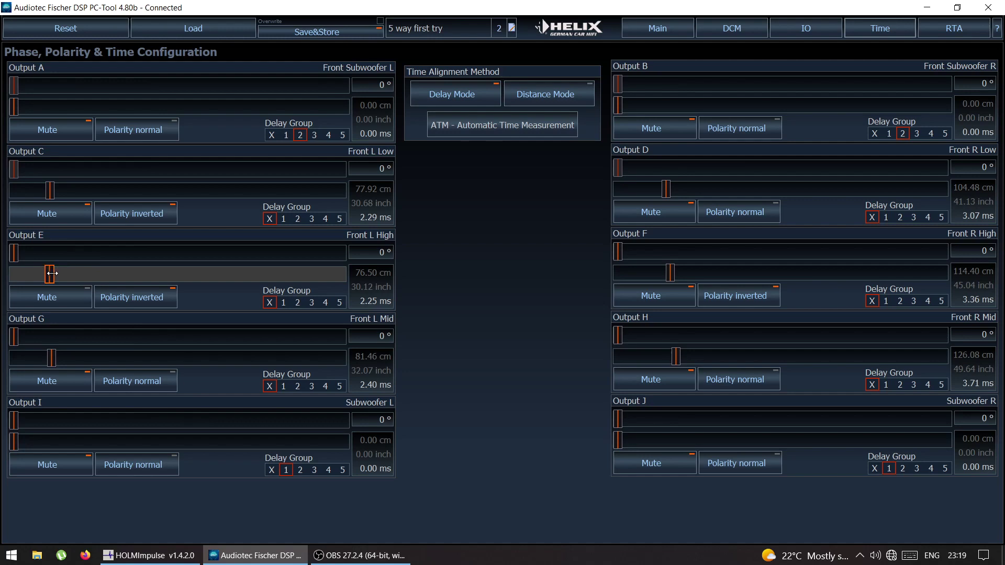
scroll(53, 272, up, 9)
scroll(52, 273, up, 3)
key(alt+Tab)
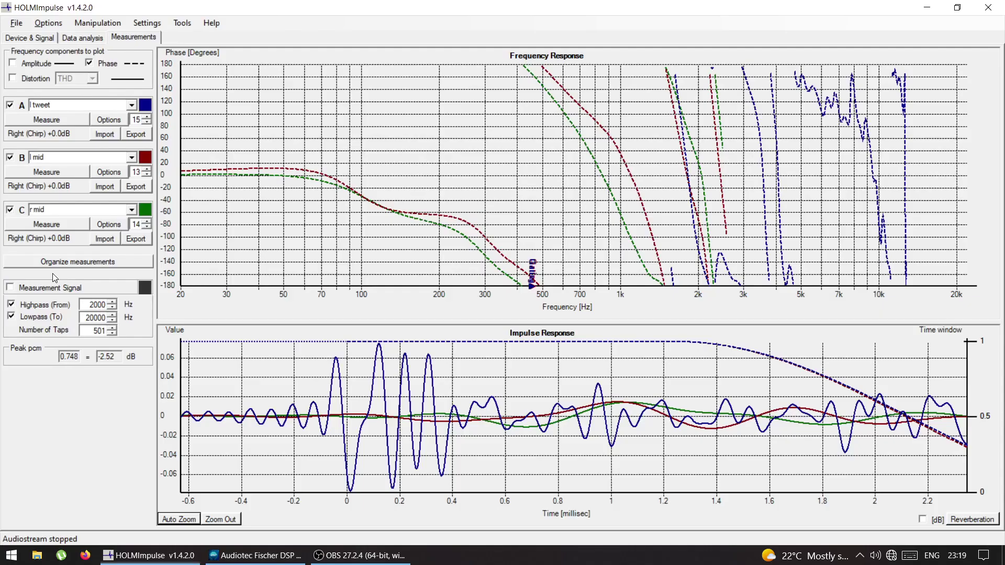
click(39, 121)
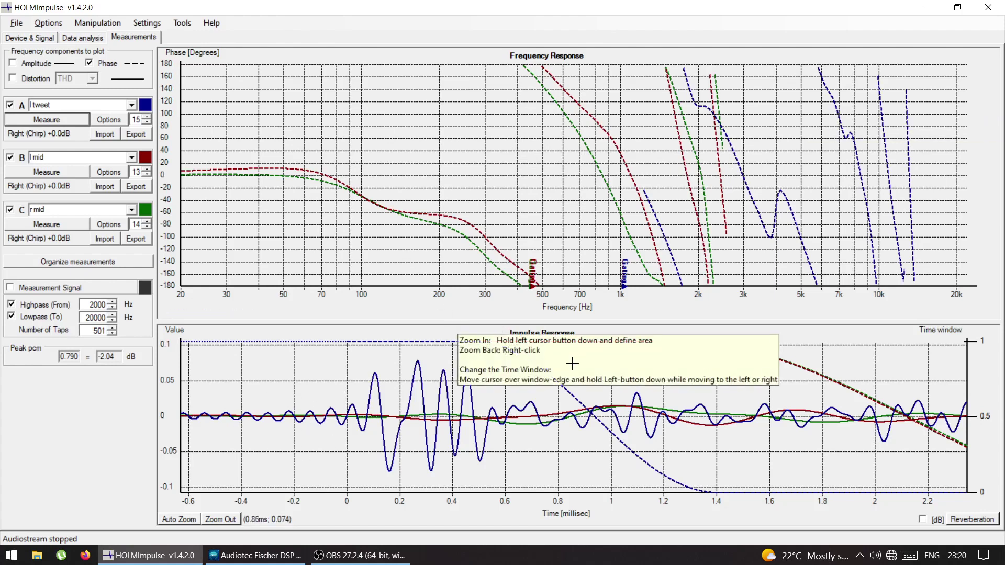
mouse_move(567, 384)
mouse_down()
mouse_move(877, 410)
mouse_move(904, 402)
mouse_up()
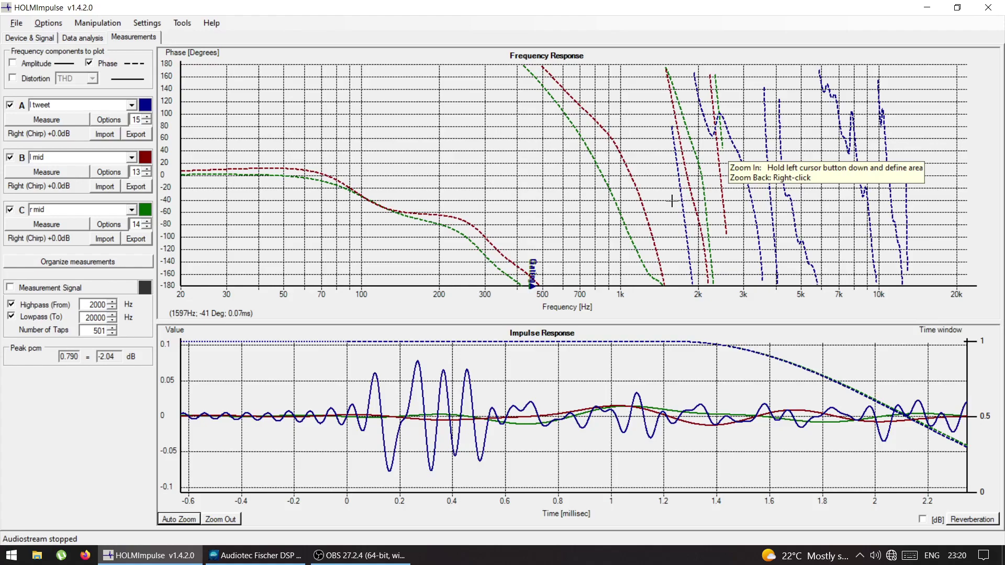
Try a 2.45 ms delay on Output E in the DSP PC-Tool and remeasure l tweet in HOLMImpulse with a time window of about 2.1 ms.
key(alt+Tab)
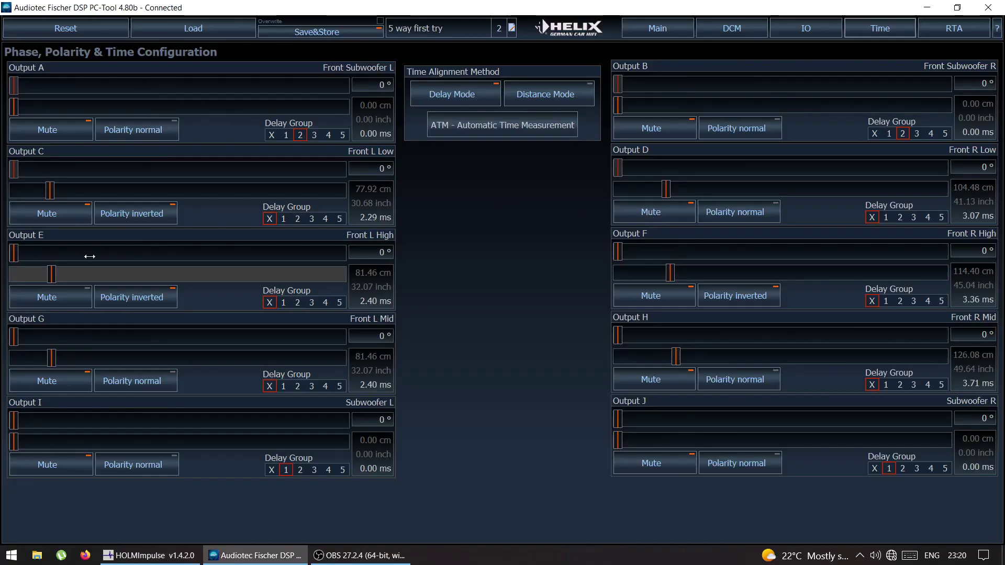
scroll(49, 271, up, 3)
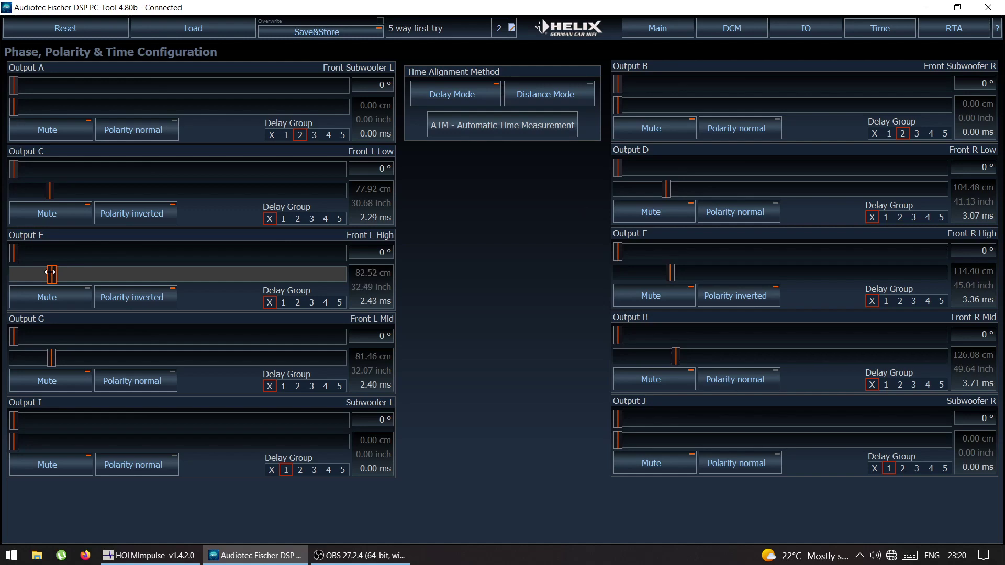
key(alt+Tab)
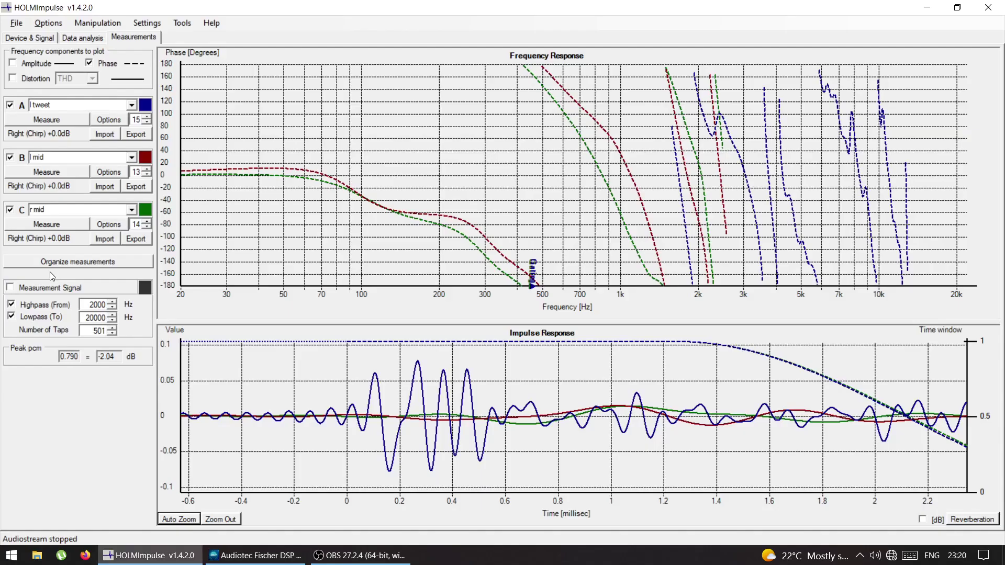
click(26, 118)
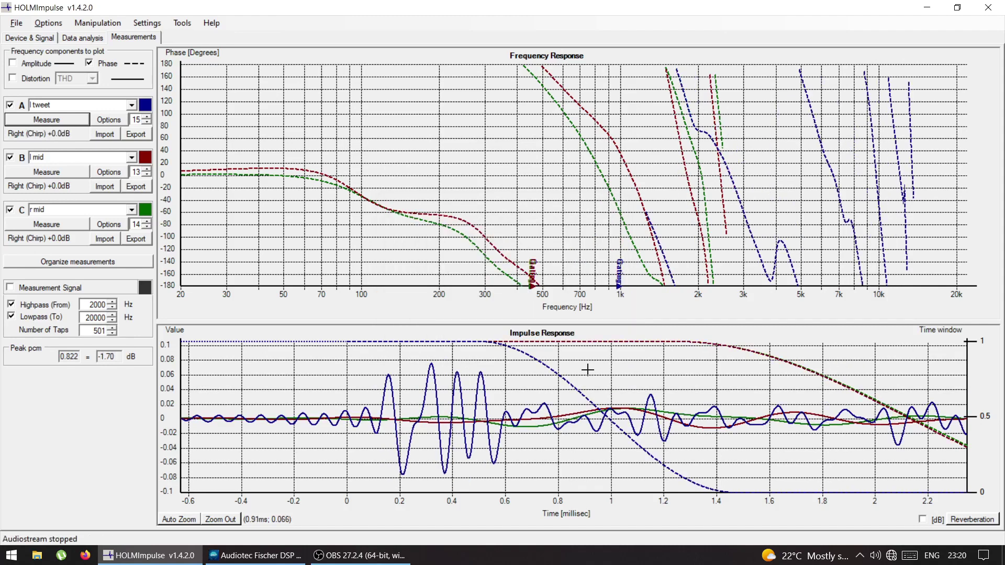
drag(566, 380, 909, 400)
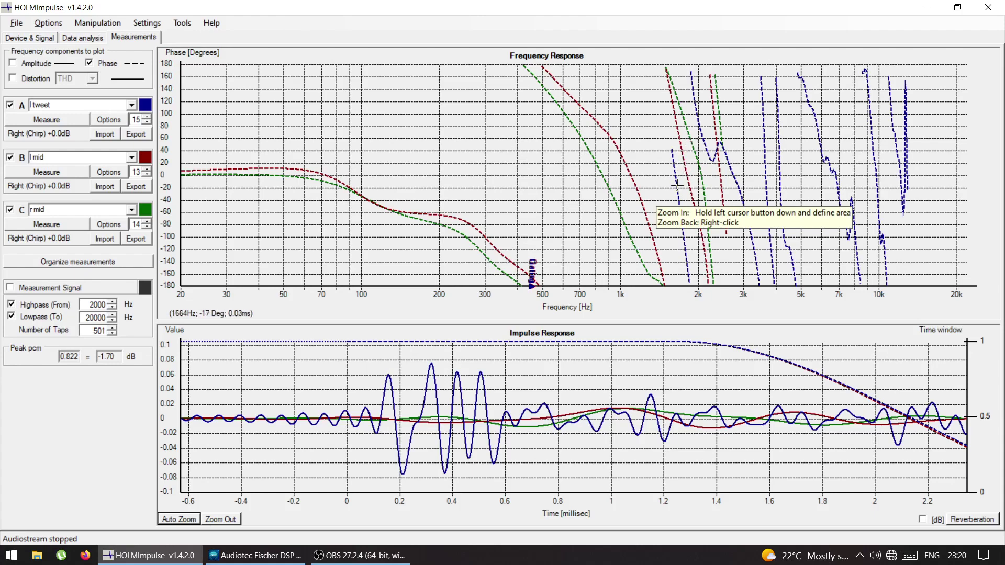
Reduce Output E's delay slightly in the DSP PC-Tool and remeasure l tweet in HOLMImpulse, matching its time window to the mid curves.
key(alt+Tab)
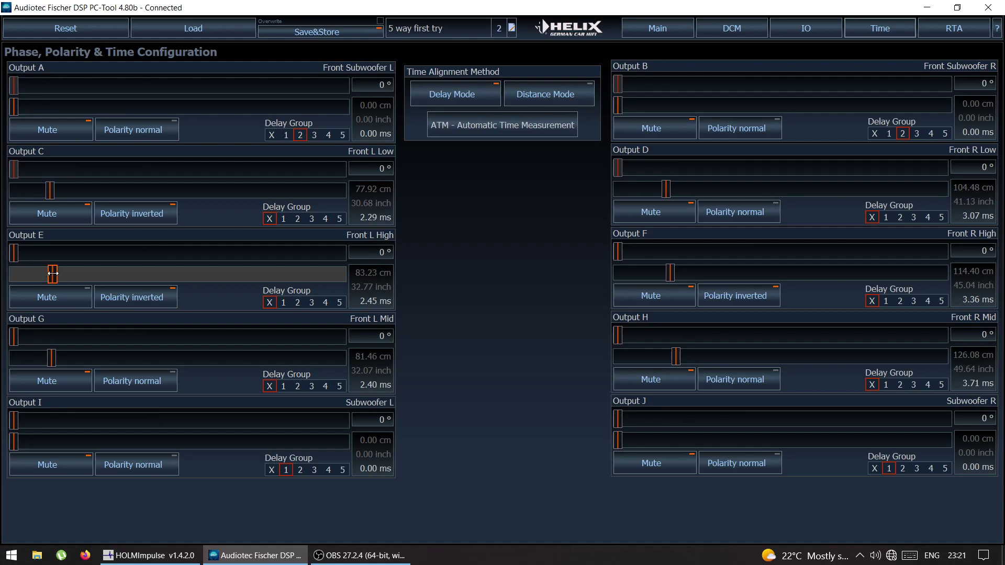
drag(52, 273, 51, 274)
key(alt+Tab)
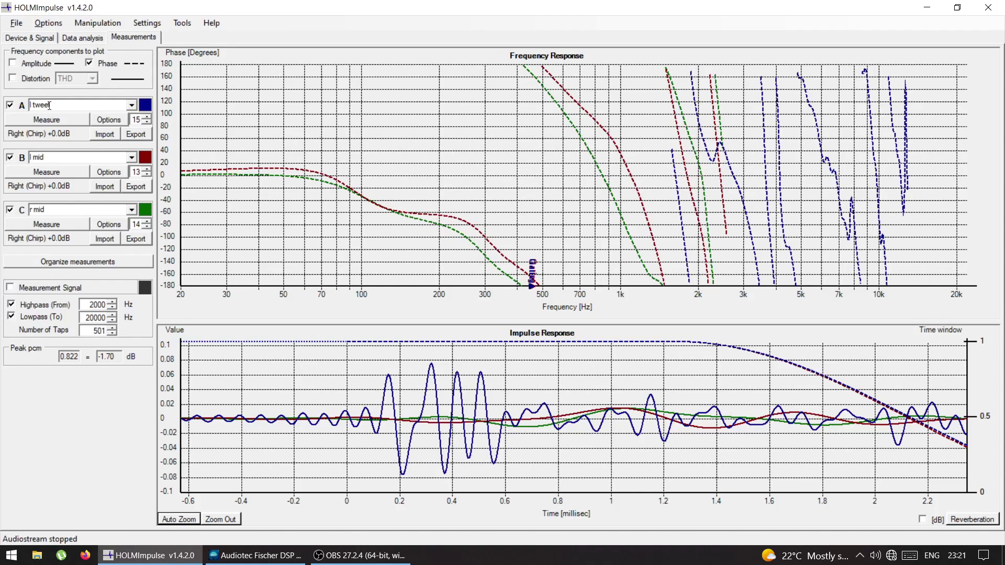
click(47, 120)
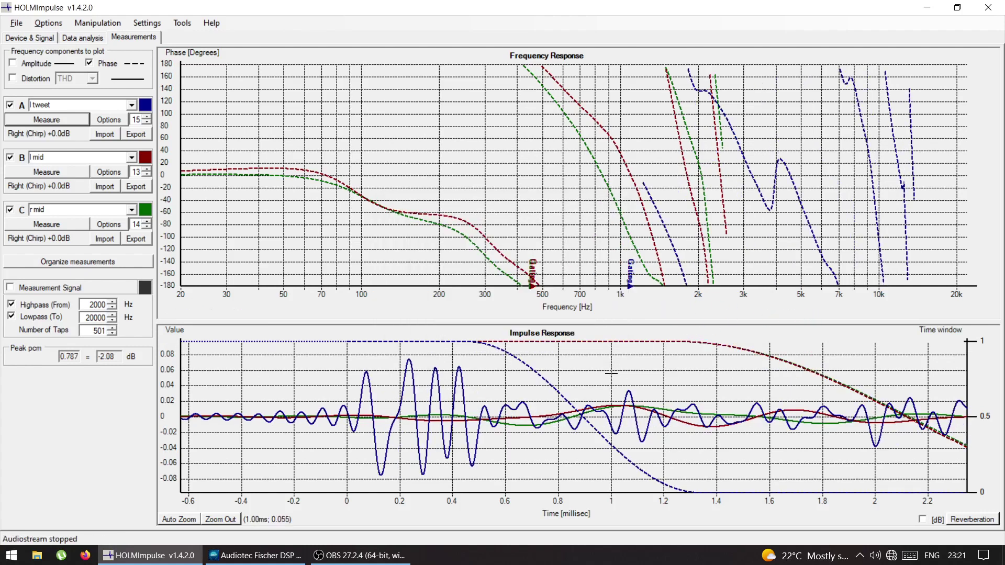
drag(552, 386, 915, 394)
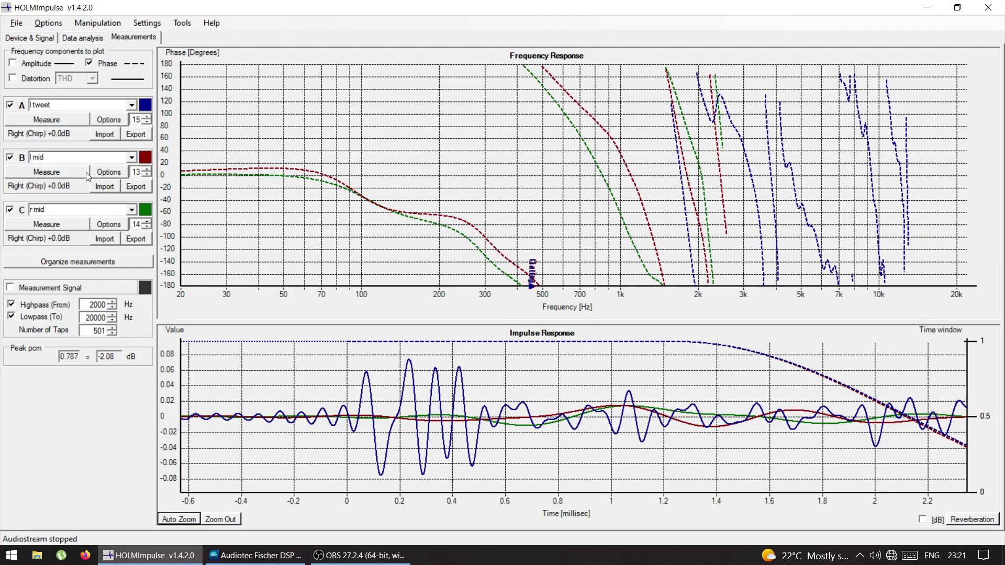
Load r tweet into slot B in HOLMImpulse, and in the DSP PC-Tool mute Output E and unmute Output F.
click(131, 158)
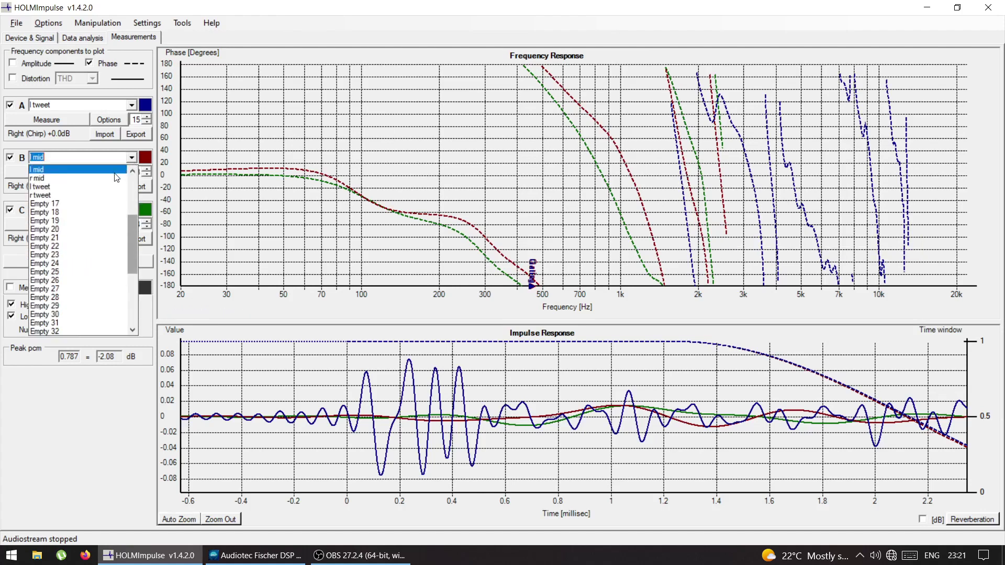
click(101, 194)
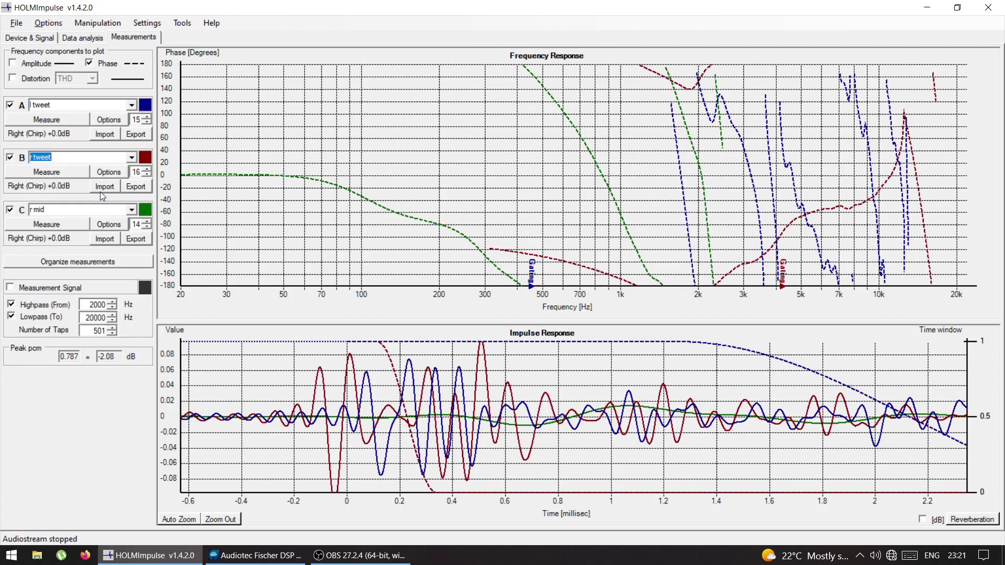
key(alt+Tab)
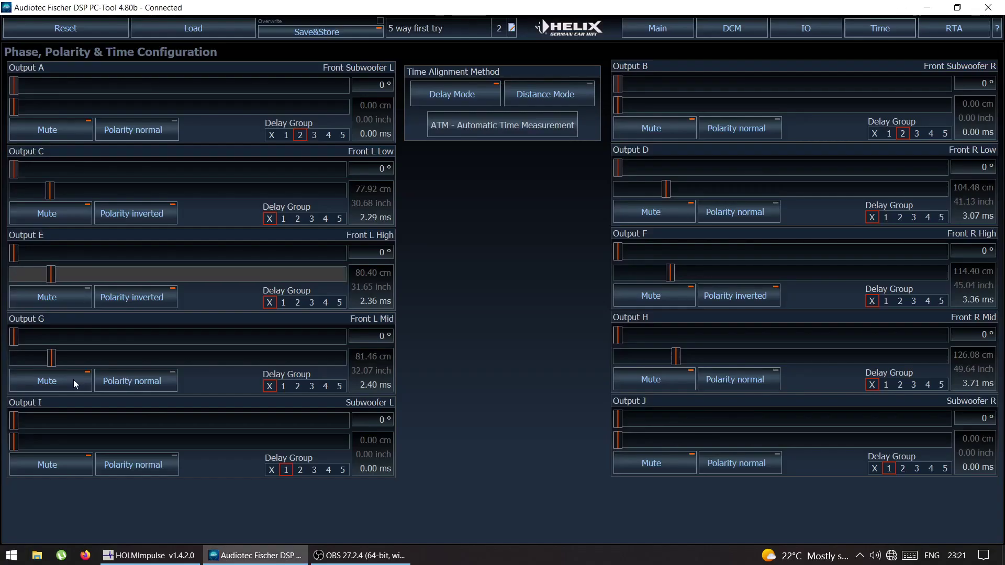
click(662, 25)
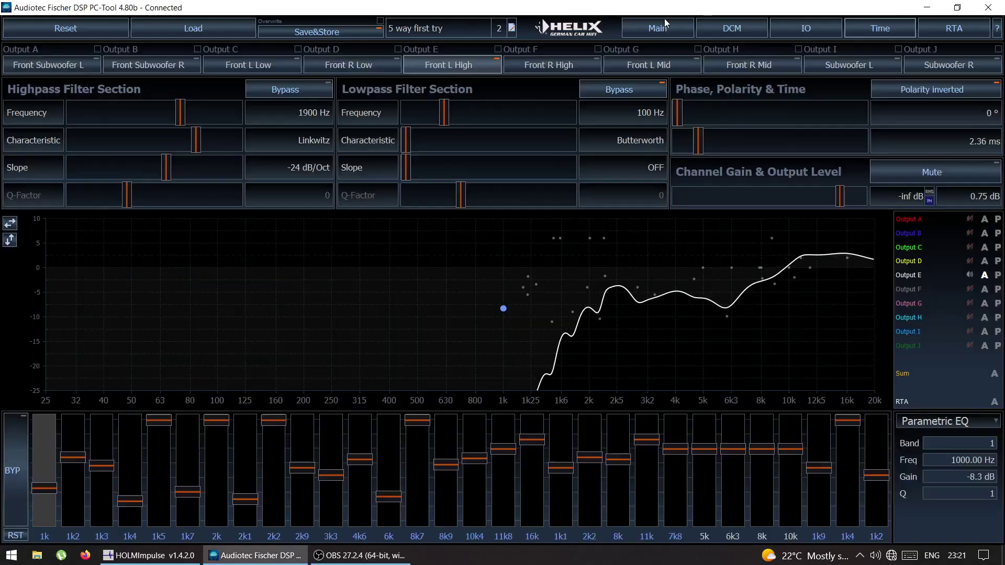
click(970, 275)
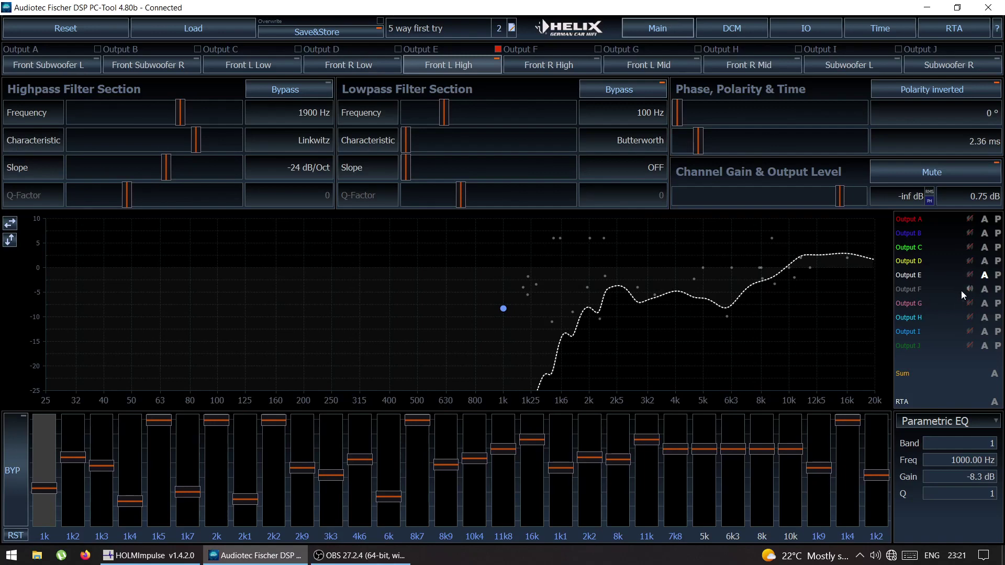
key(alt+Tab)
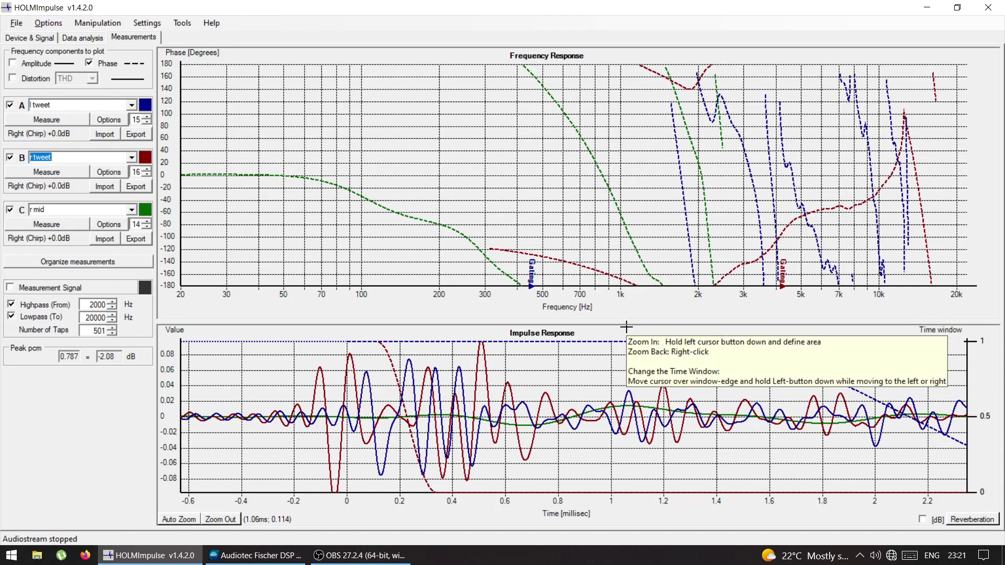
Measure r tweet in HOLMImpulse with a time window of about 2.1 ms, then hide r mid and compare the two tweeter impulses.
click(36, 174)
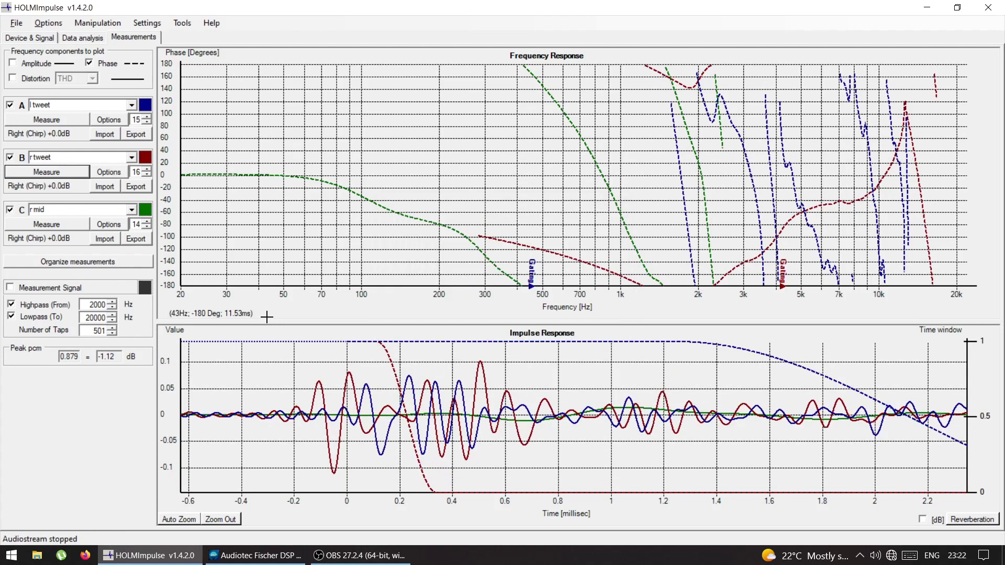
mouse_move(393, 361)
mouse_down()
mouse_move(524, 382)
mouse_move(834, 405)
mouse_move(894, 388)
mouse_up()
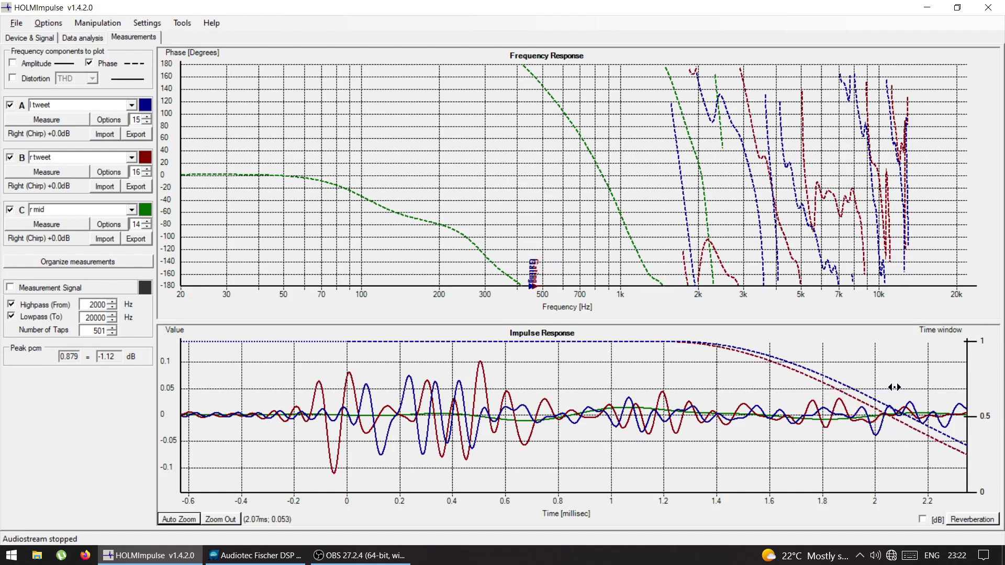
click(9, 211)
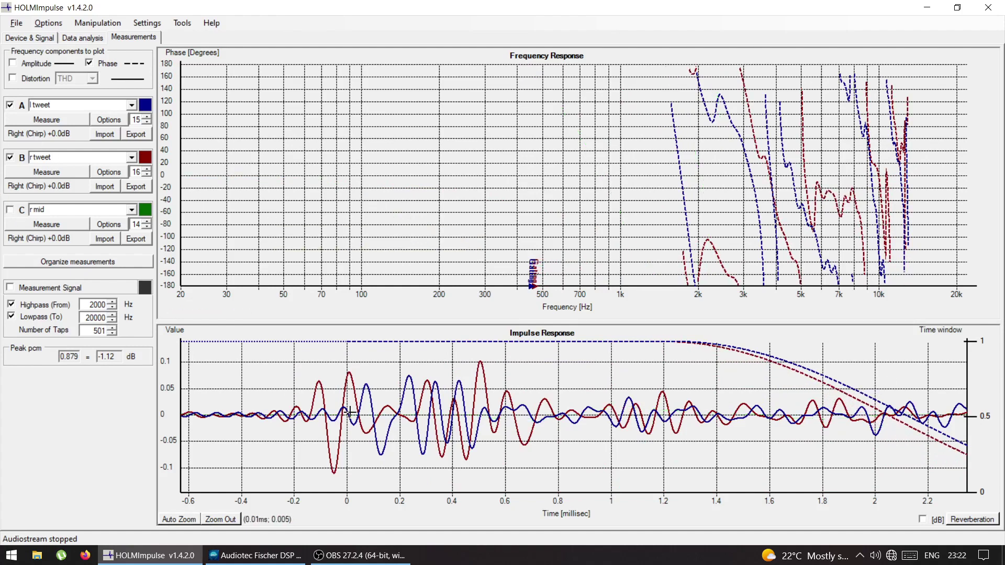
right_click(378, 429)
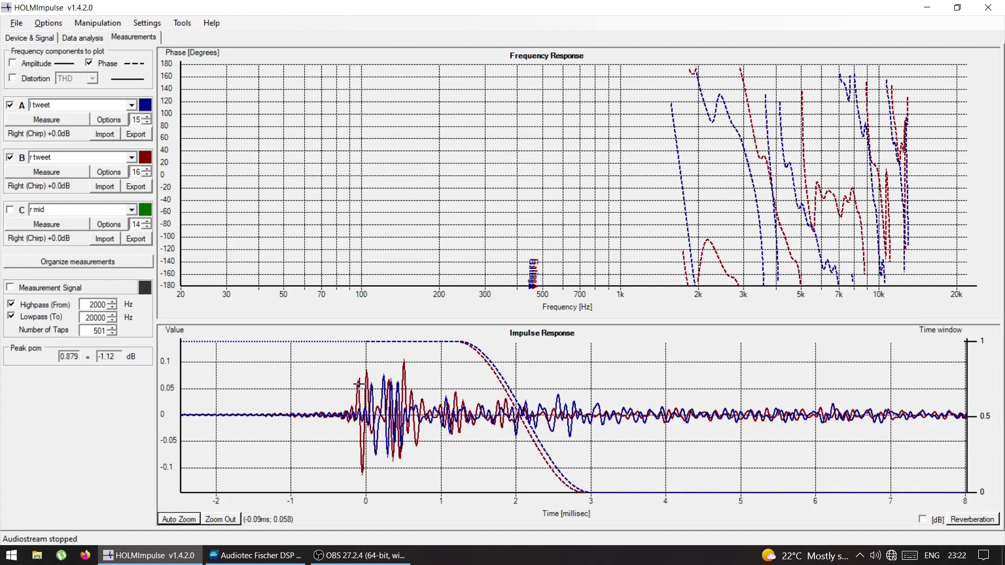
drag(341, 353, 637, 476)
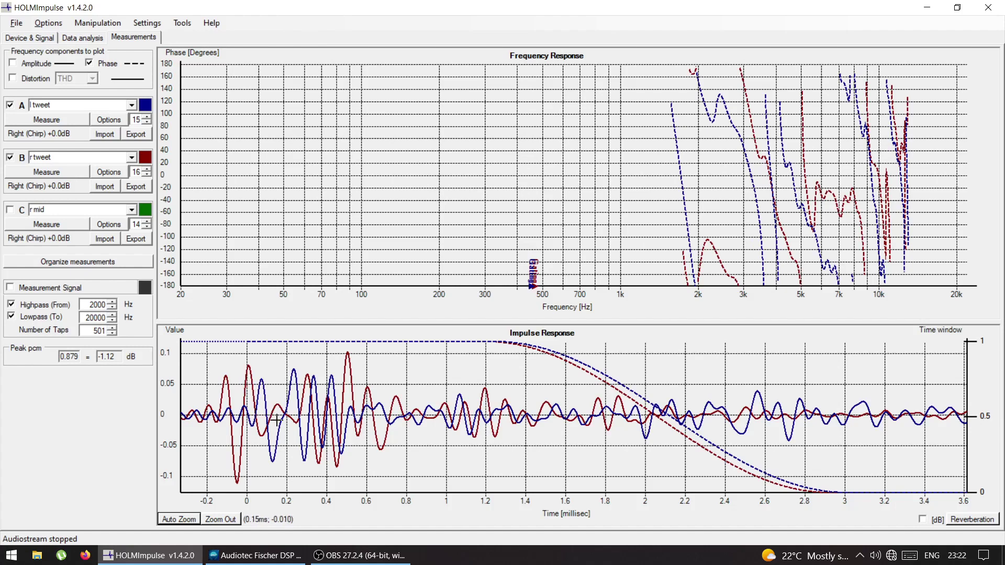
Switch to the DSP PC-Tool and increase Output F's delay to 3.53 ms in the time configuration.
key(alt+Tab)
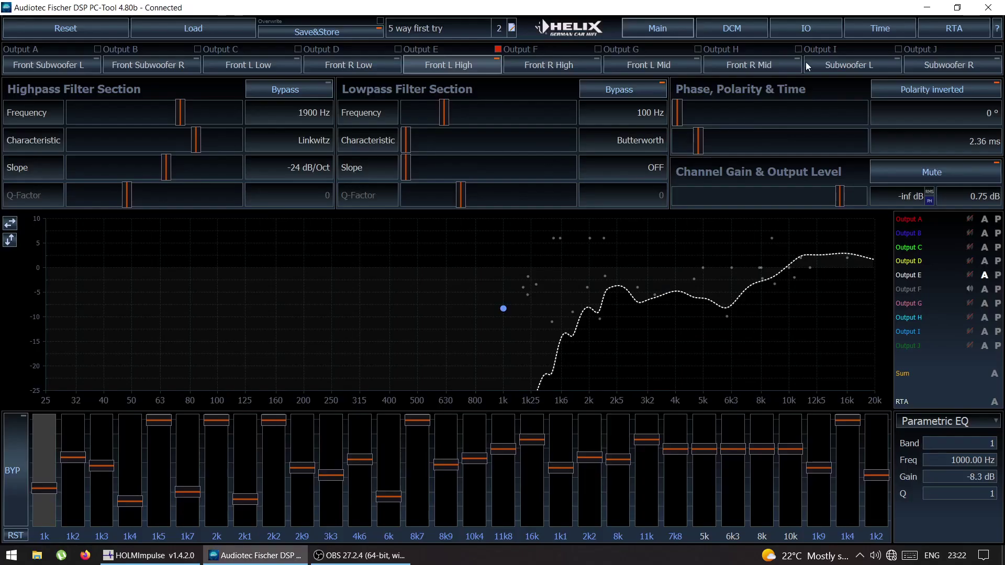
click(859, 32)
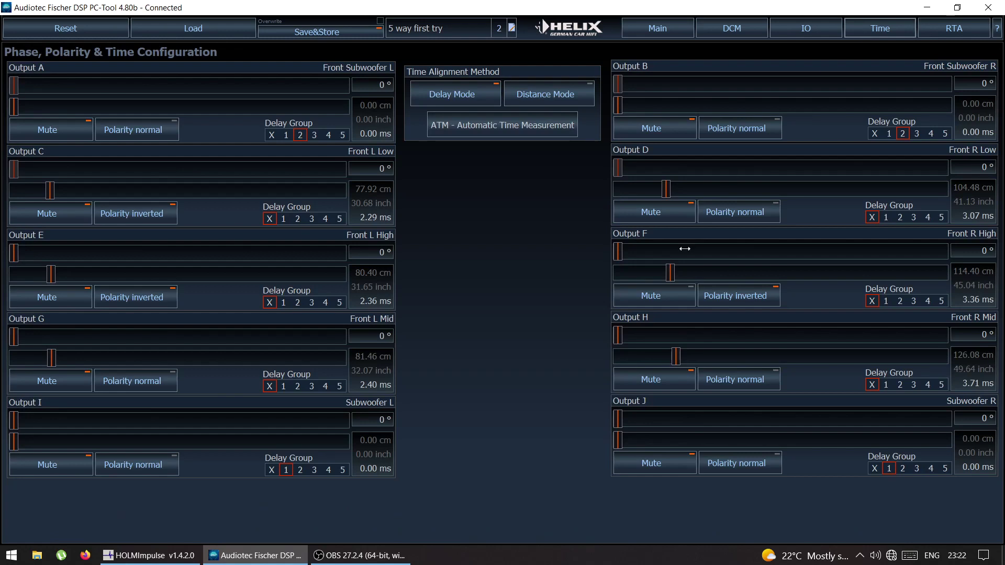
click(670, 273)
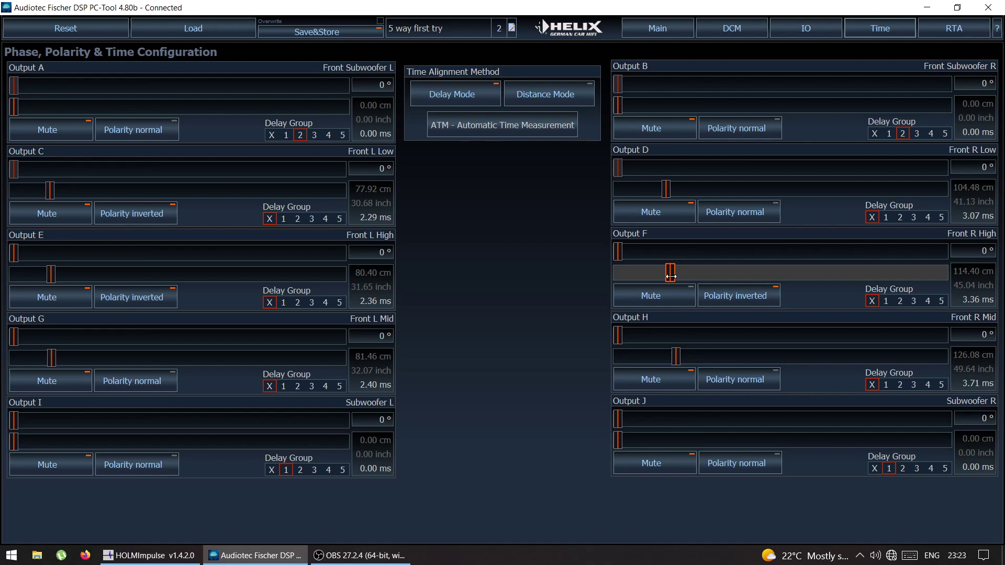
key(Right)
key(Right)
key(Right)
key(Right)
key(Right)
key(Right)
key(Right)
key(Right)
key(Right)
key(Right)
key(Right)
key(Right)
key(Right)
key(Right)
key(Right)
key(Right)
Remeasure r tweet in HOLMImpulse and extend its time window to about 2.1 ms to match l tweet.
key(alt+Tab)
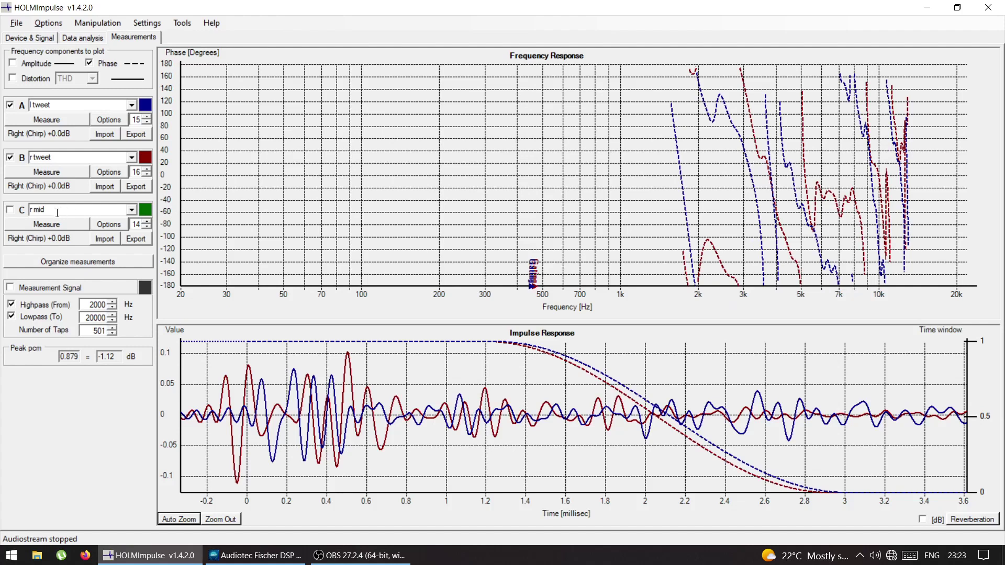
click(40, 172)
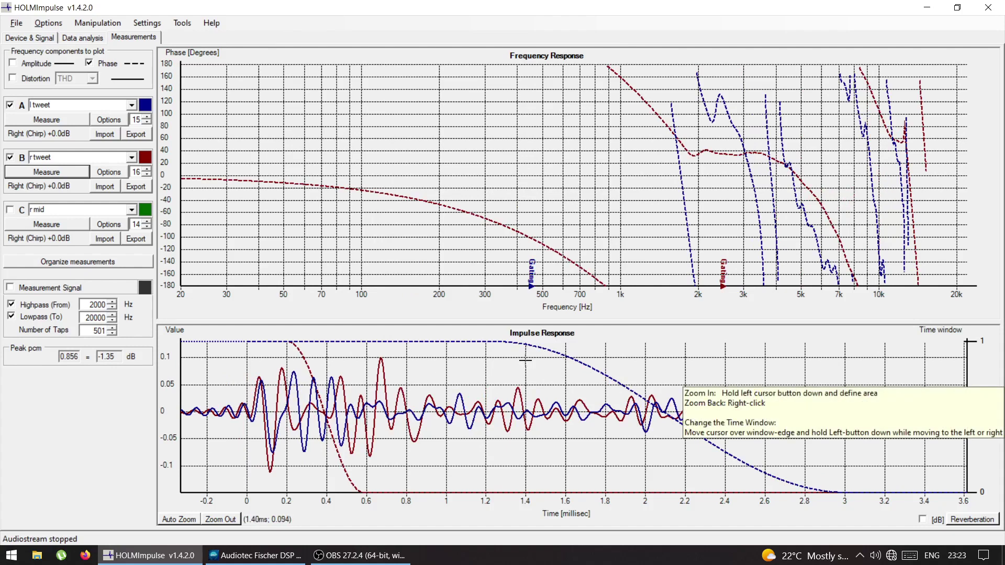
drag(301, 356, 674, 436)
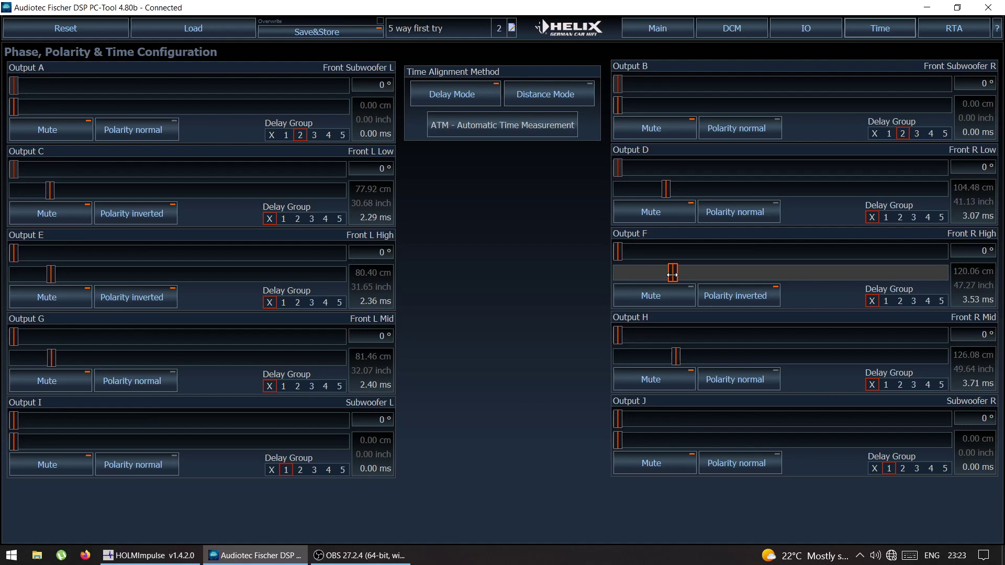
Increase Output F's delay slightly more in the DSP PC-Tool and remeasure r tweet in HOLMImpulse with a time window of about 2.1 ms.
scroll(672, 274, up, 2)
key(alt+Tab)
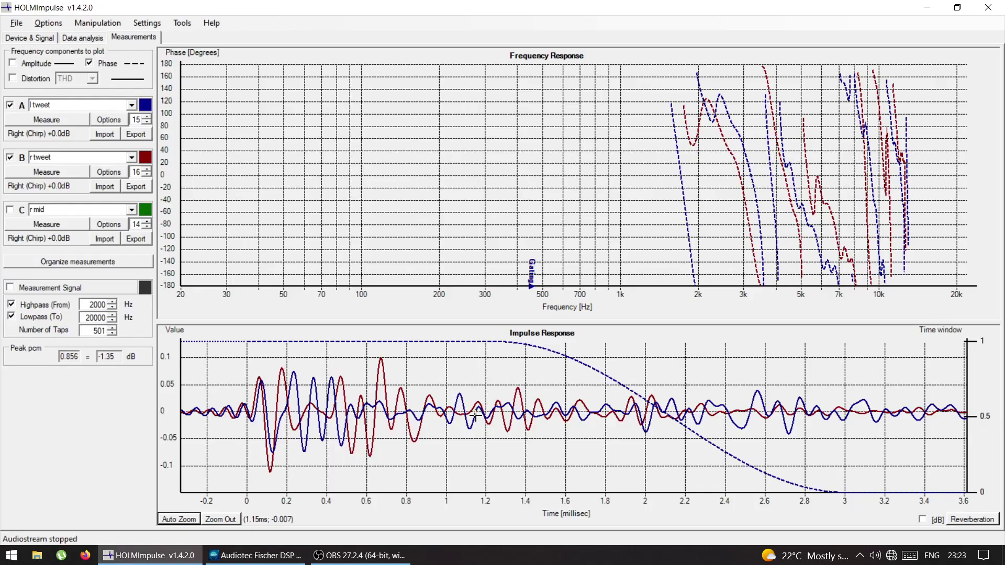
click(38, 175)
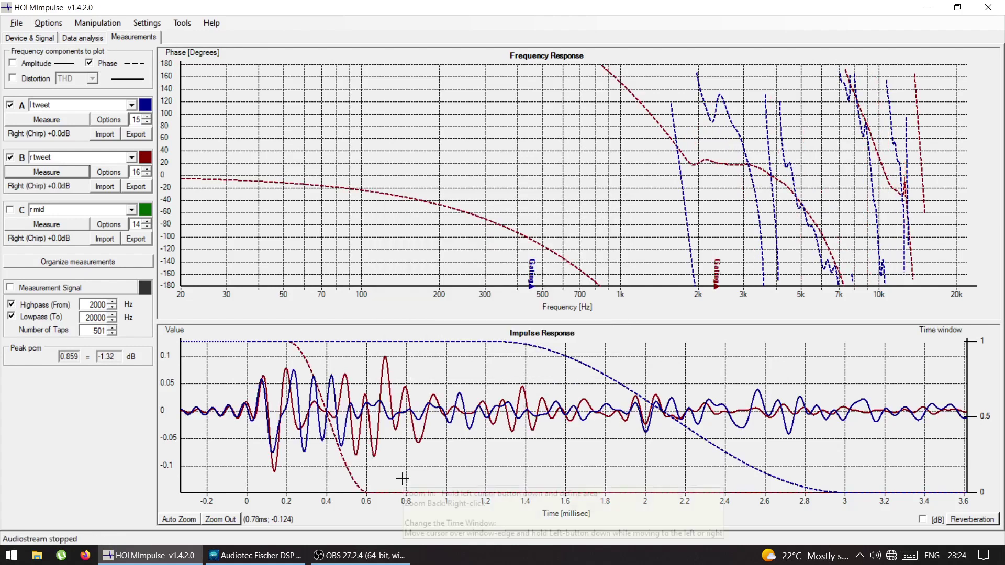
mouse_move(299, 350)
mouse_down()
mouse_move(549, 447)
mouse_move(624, 457)
mouse_move(735, 441)
mouse_move(674, 455)
mouse_up()
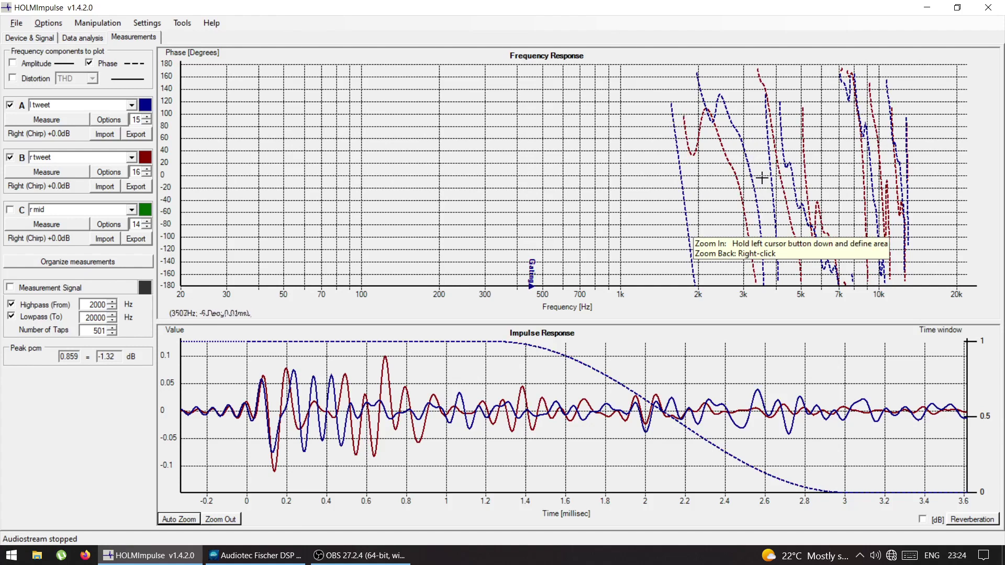
Examine the l tweet and r tweet impulse onsets up close, then toggle the three curves to compare the tweeters' phase with r mid.
right_click(253, 434)
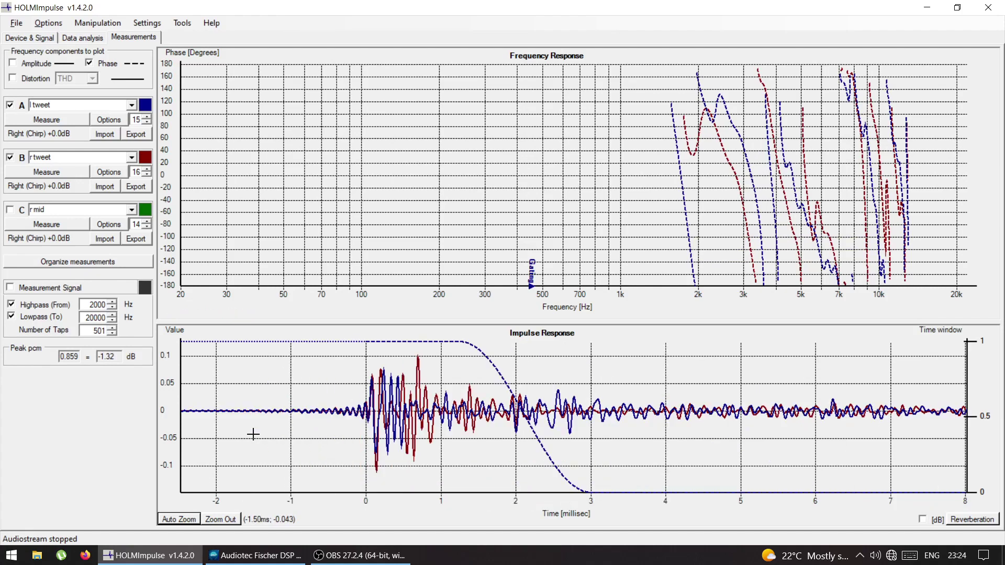
drag(358, 350, 493, 475)
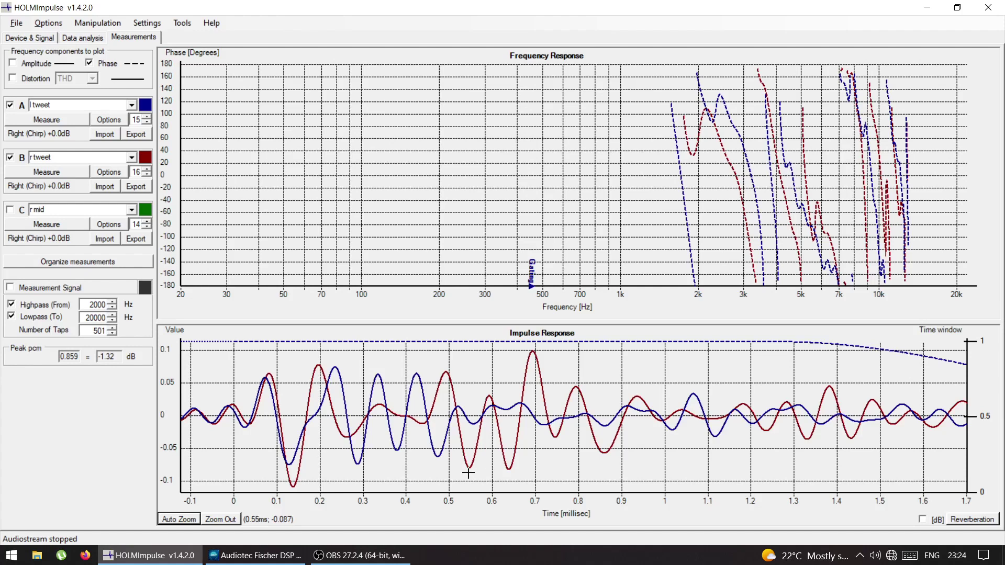
right_click(469, 472)
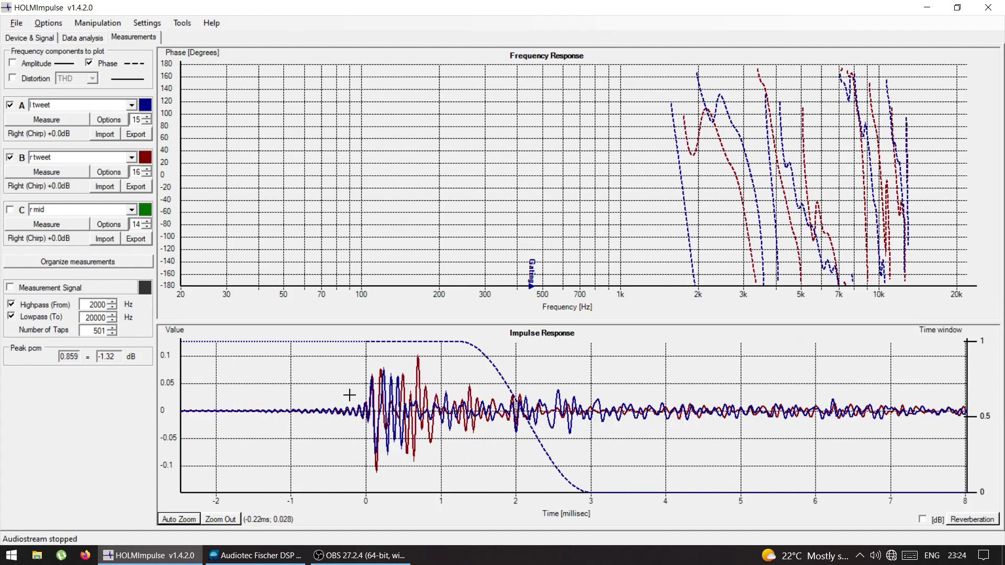
click(11, 211)
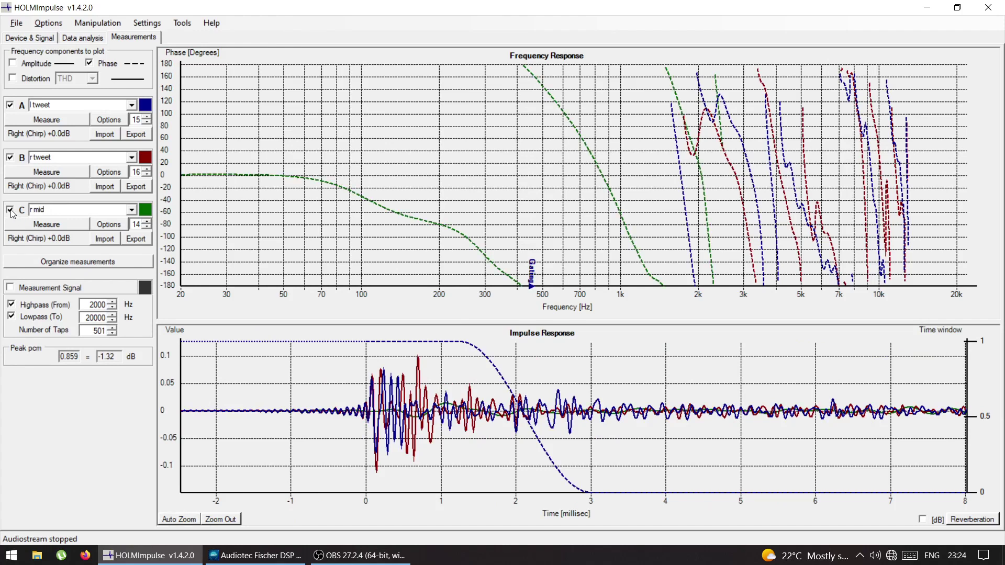
click(11, 211)
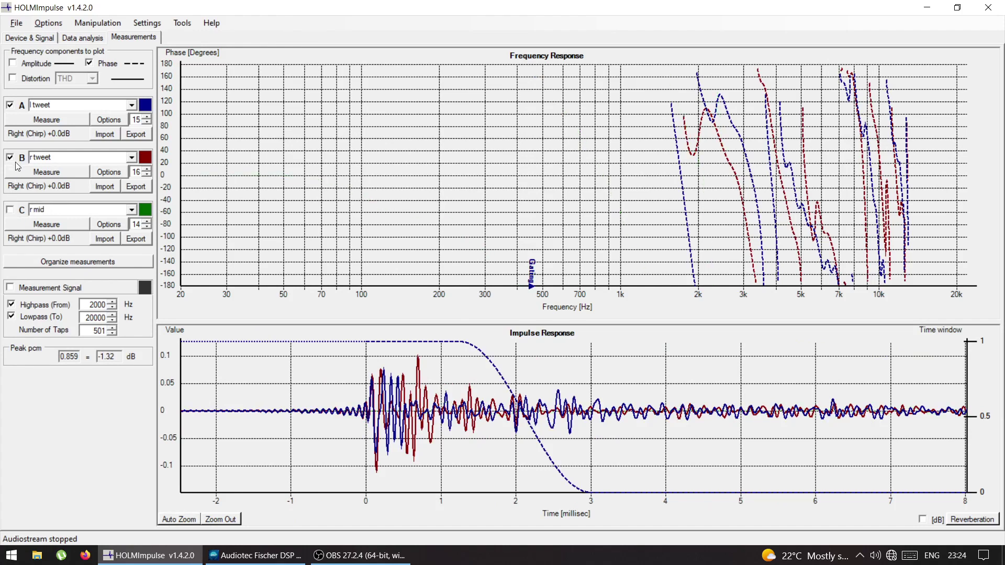
click(11, 158)
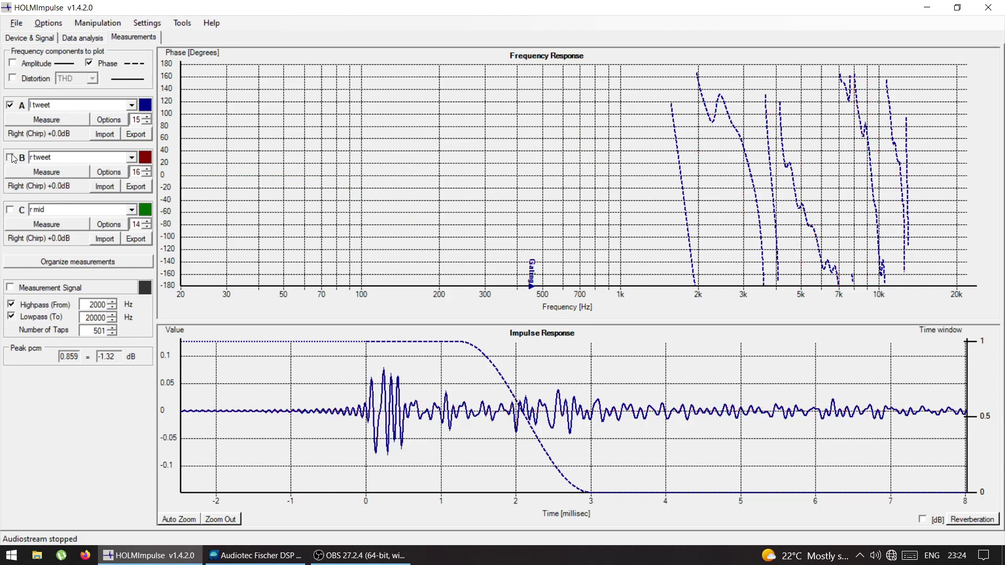
click(11, 106)
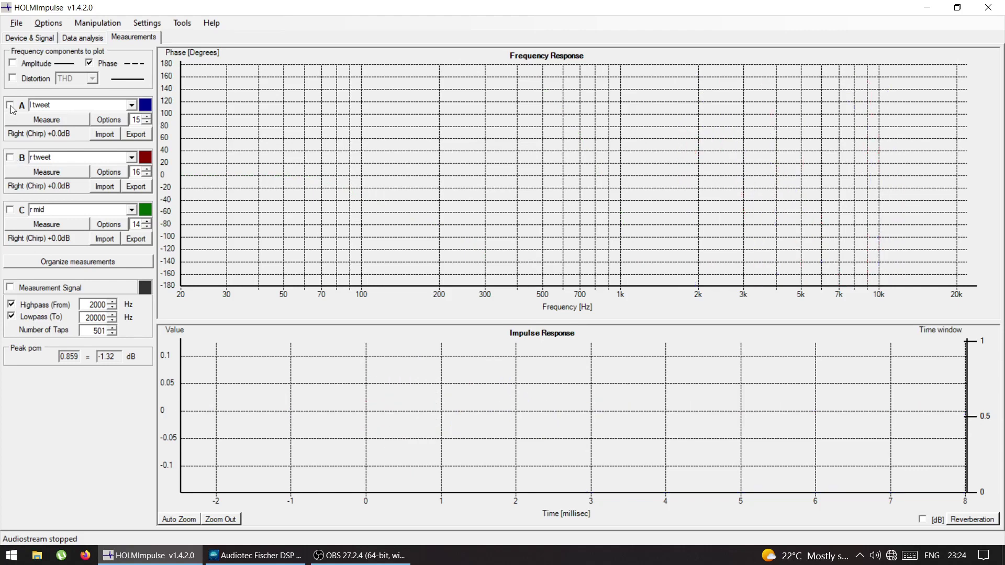
click(12, 107)
click(10, 158)
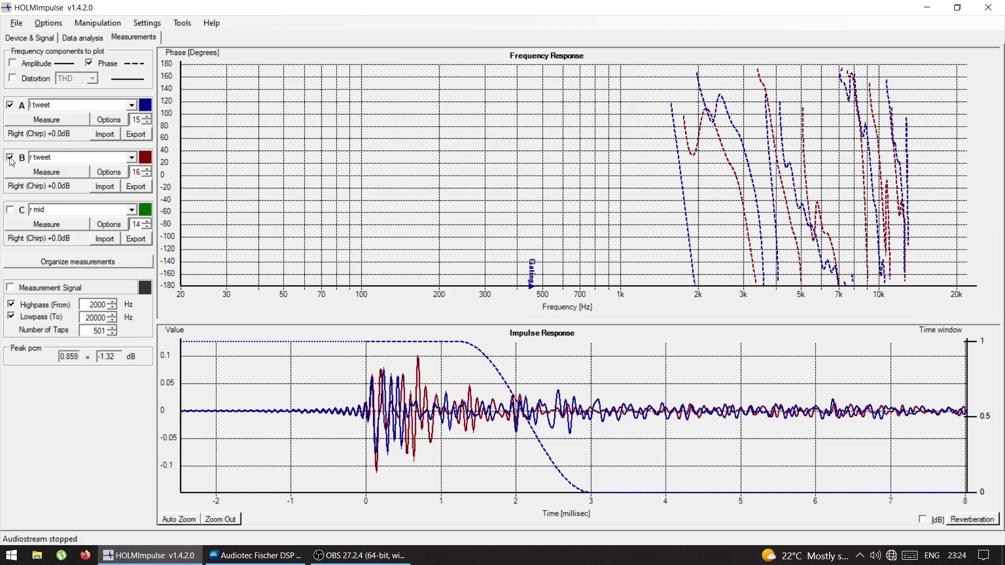
click(11, 211)
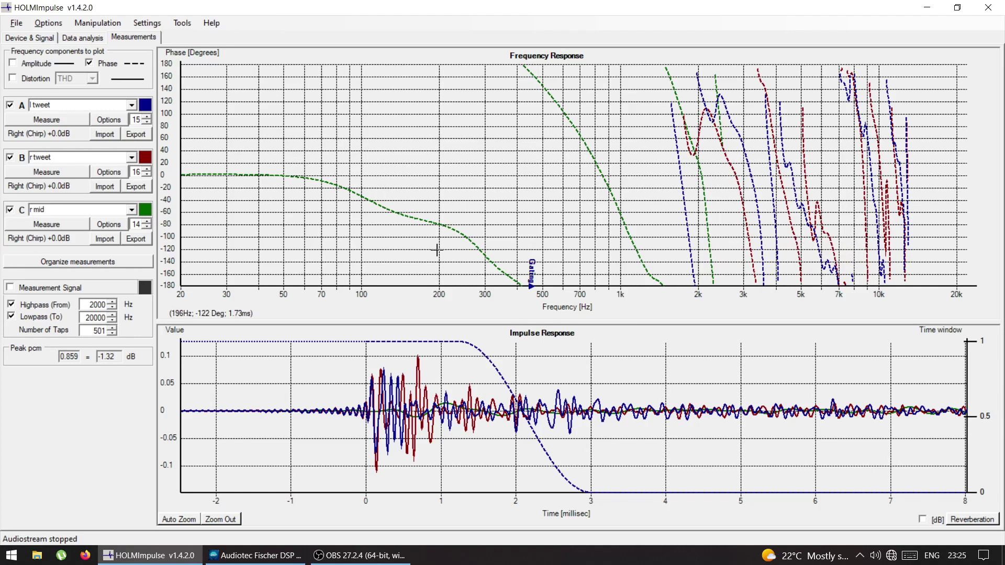
Load the l bass measurement into slot B and the sub measurement into slot C.
click(132, 157)
drag(133, 234, 130, 200)
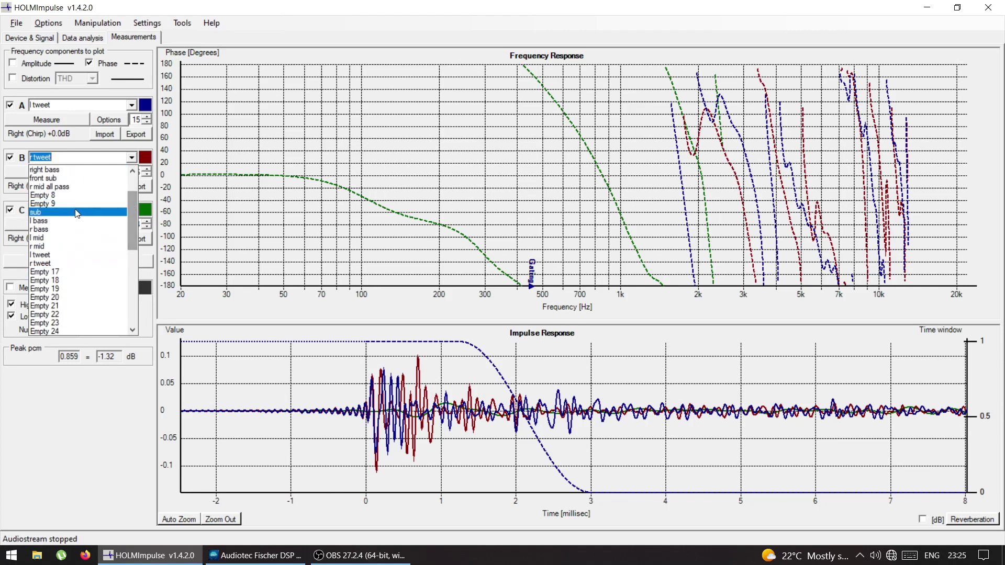
click(59, 220)
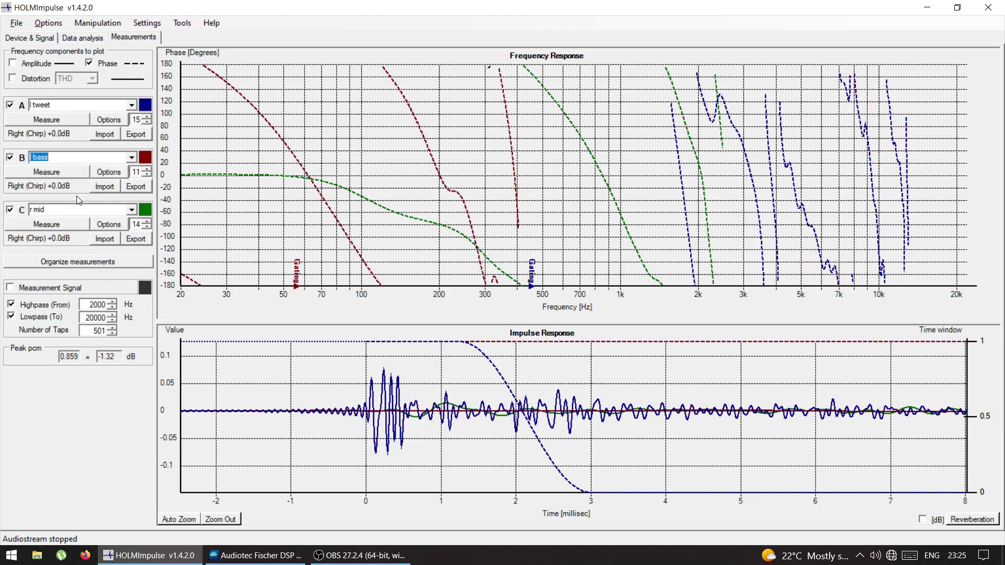
click(132, 210)
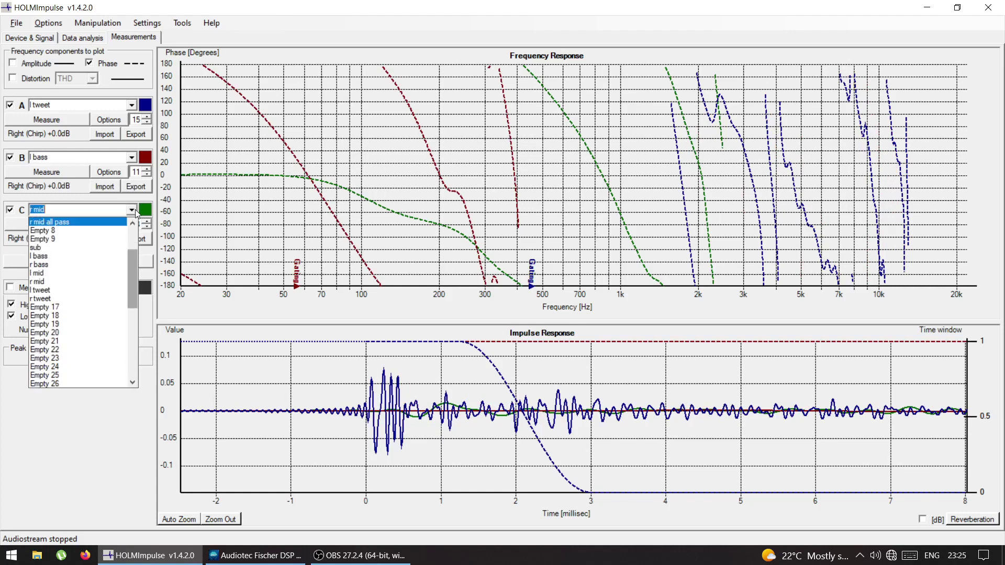
click(67, 250)
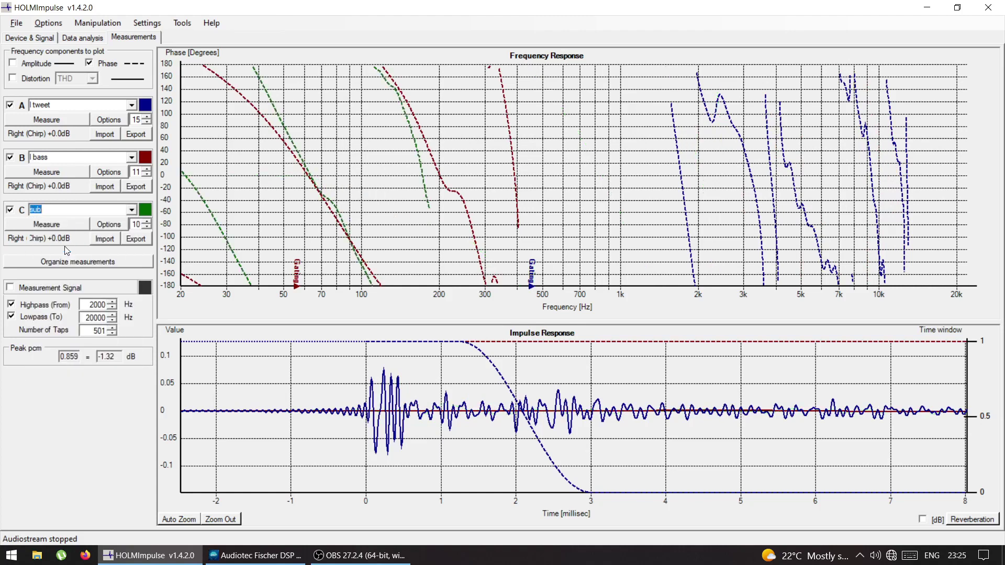
Load the l mid measurement into slot A and widen its time window to about 17.5 ms to match l bass.
click(132, 106)
scroll(135, 121, up, 4)
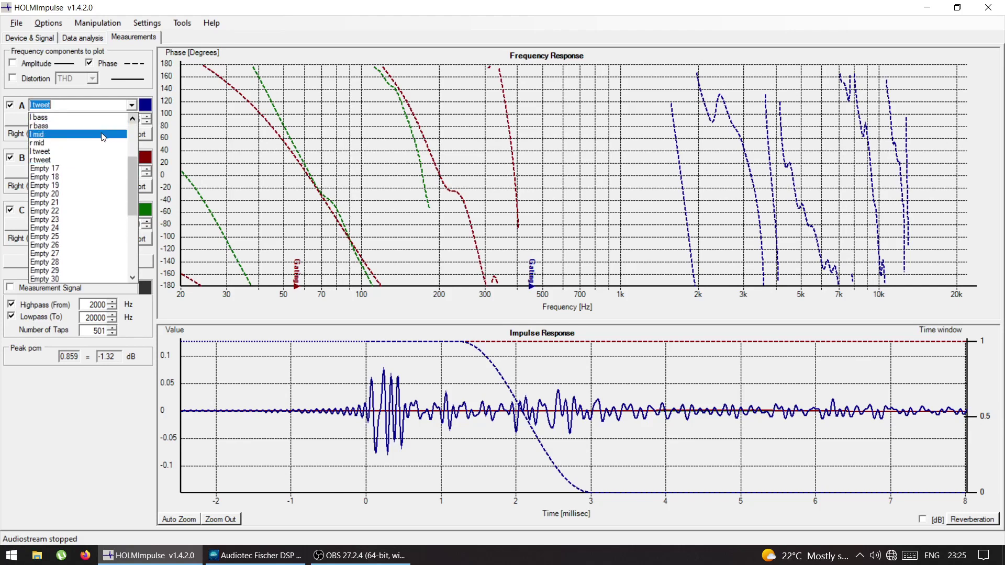
click(103, 135)
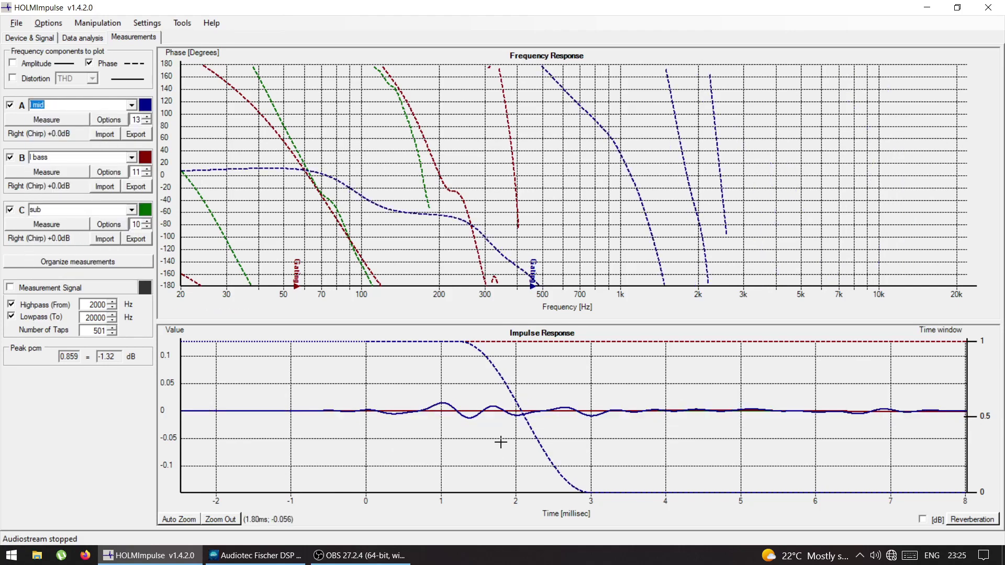
right_click(501, 442)
drag(330, 363, 556, 423)
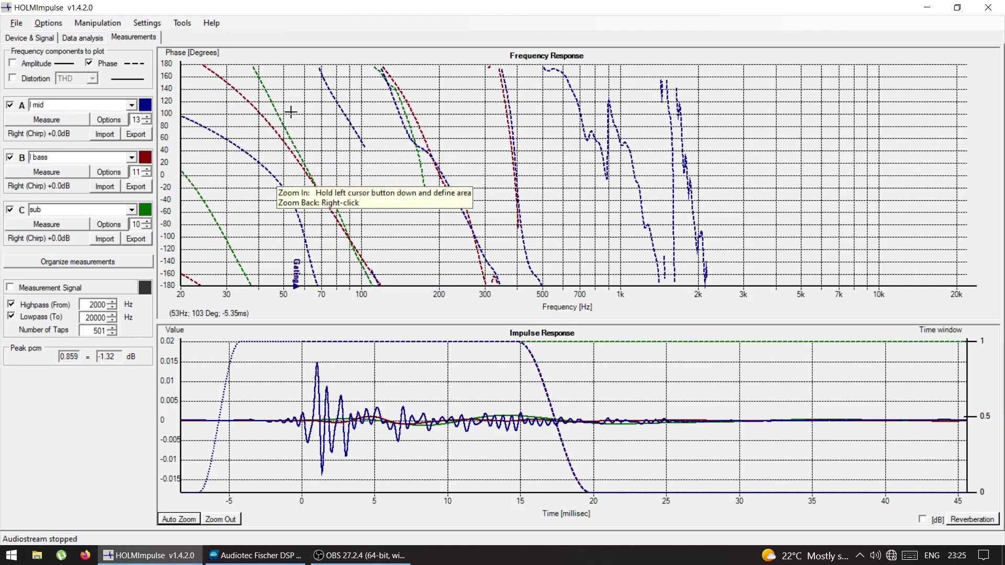